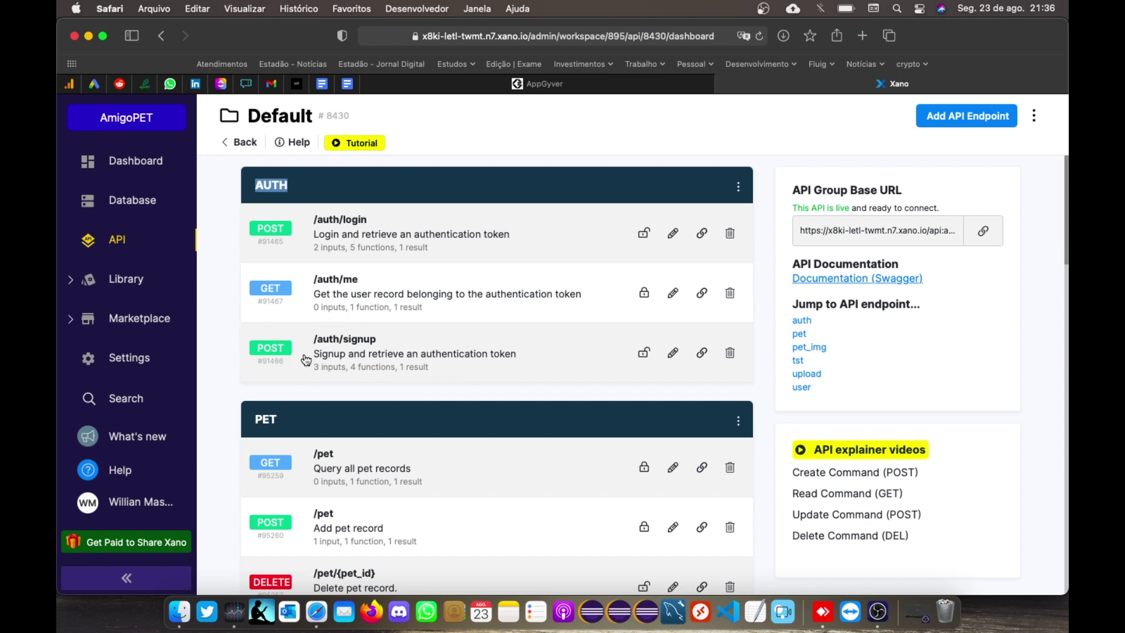
Step: Run the Xano /auth/signup endpoint with its test inputs and select the returned authToken
{"action": "left_click", "coordinate": [337, 350]}
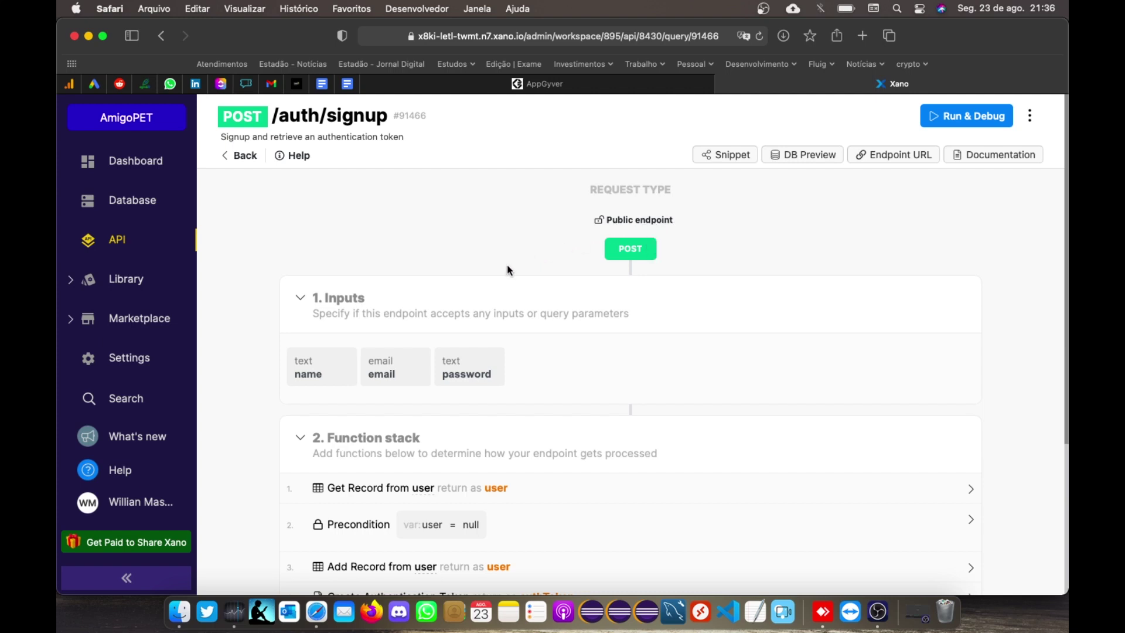
{"action": "left_click", "coordinate": [952, 114]}
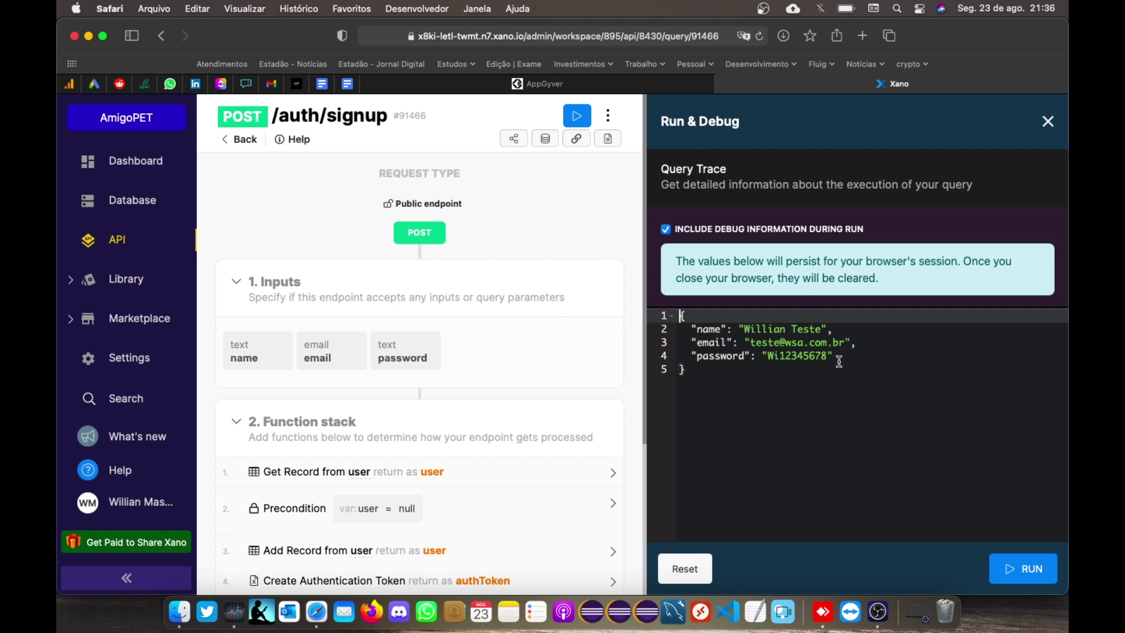
{"action": "left_click", "coordinate": [1029, 570]}
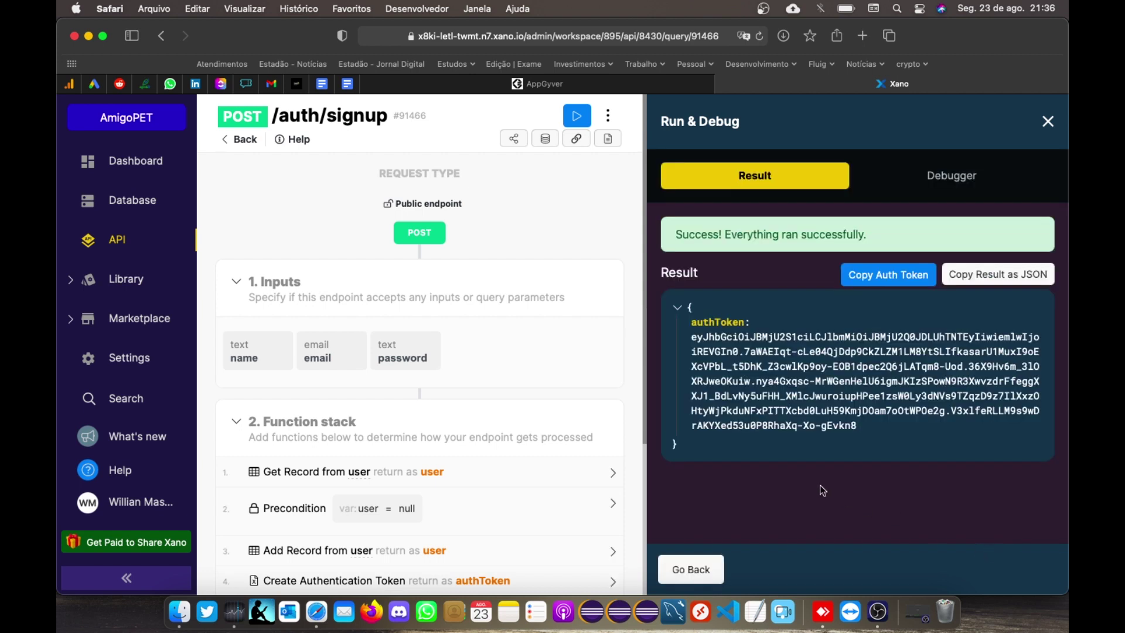
{"action": "double_click", "coordinate": [700, 322]}
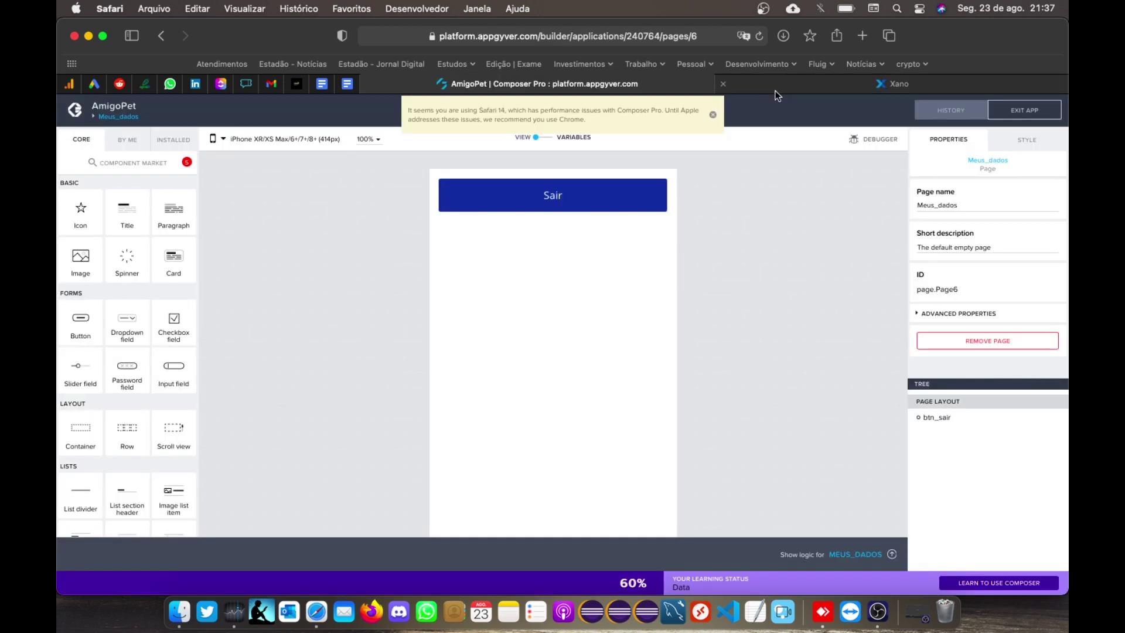
Step: Install all five Component Market updates, save the AmigoPet app, and show its pages overview
{"action": "left_click", "coordinate": [538, 84]}
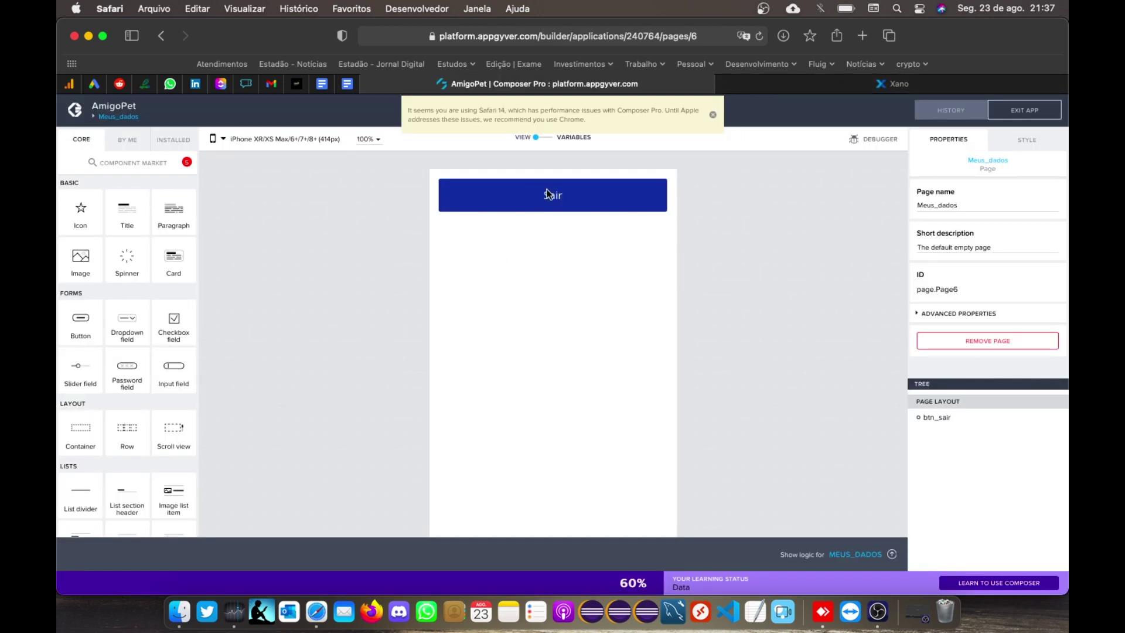
{"action": "left_click", "coordinate": [713, 115]}
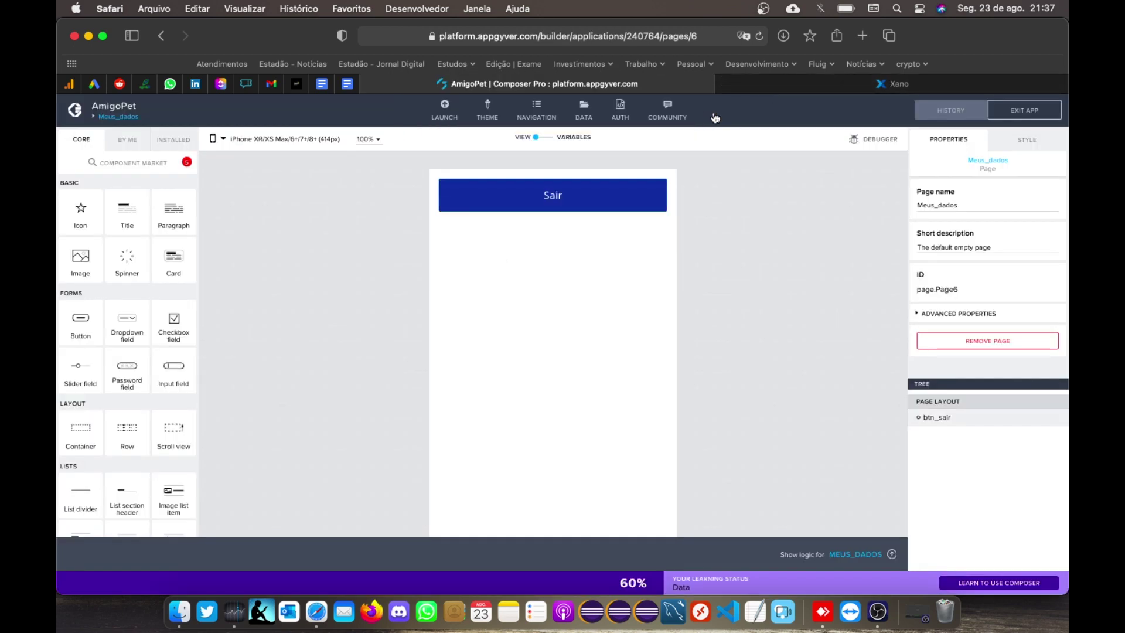
{"action": "left_click", "coordinate": [111, 170]}
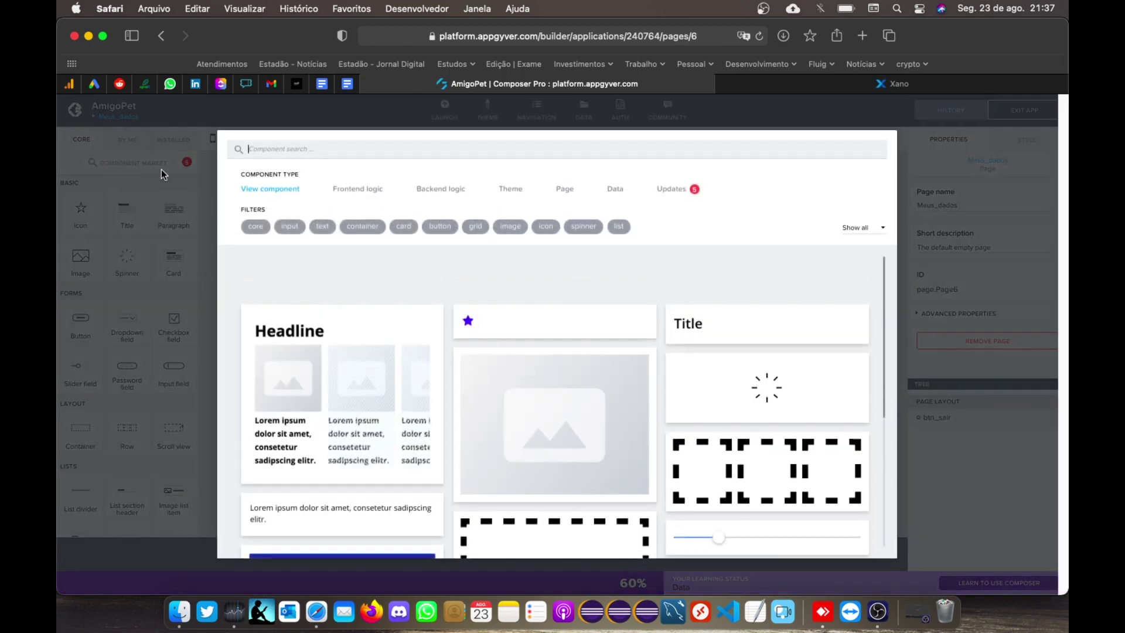
{"action": "left_click", "coordinate": [672, 192]}
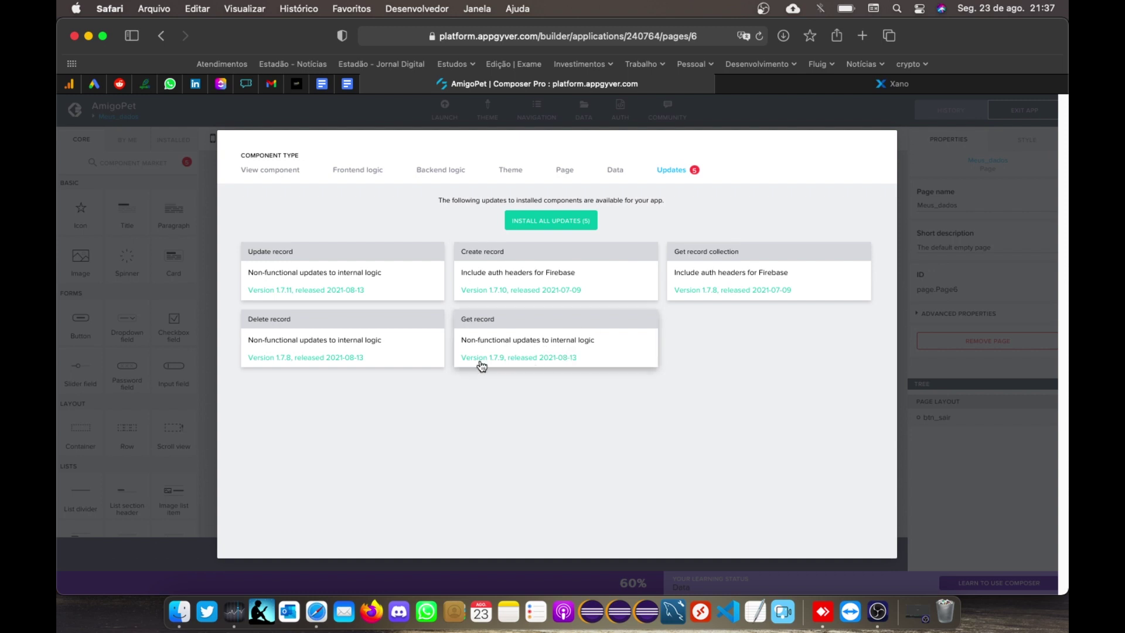
{"action": "left_click", "coordinate": [573, 221]}
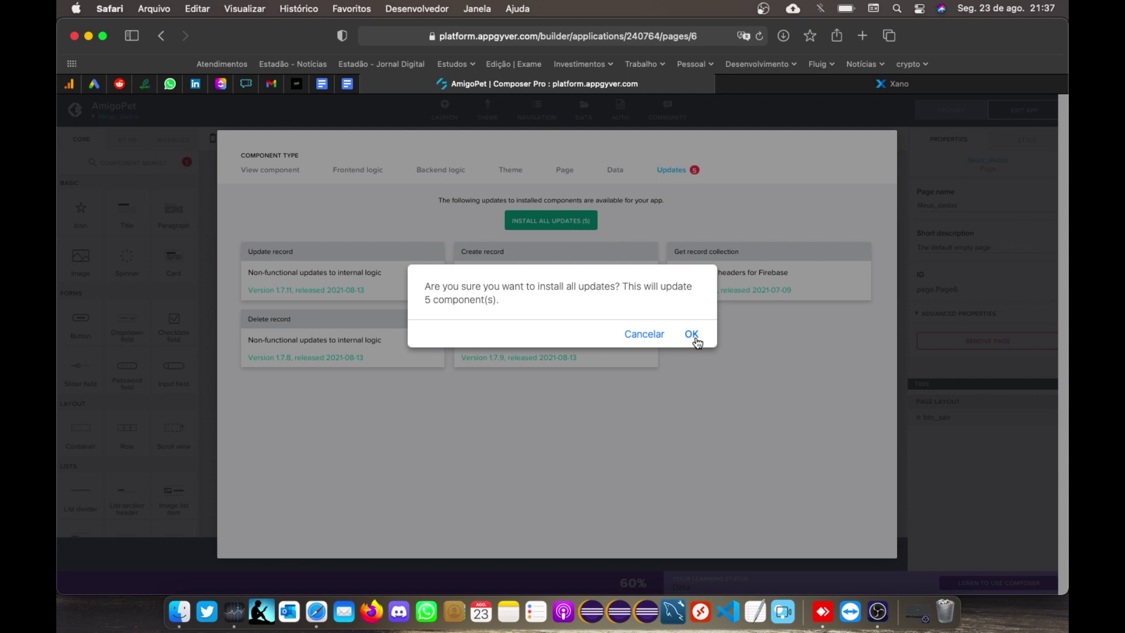
{"action": "left_click", "coordinate": [692, 336]}
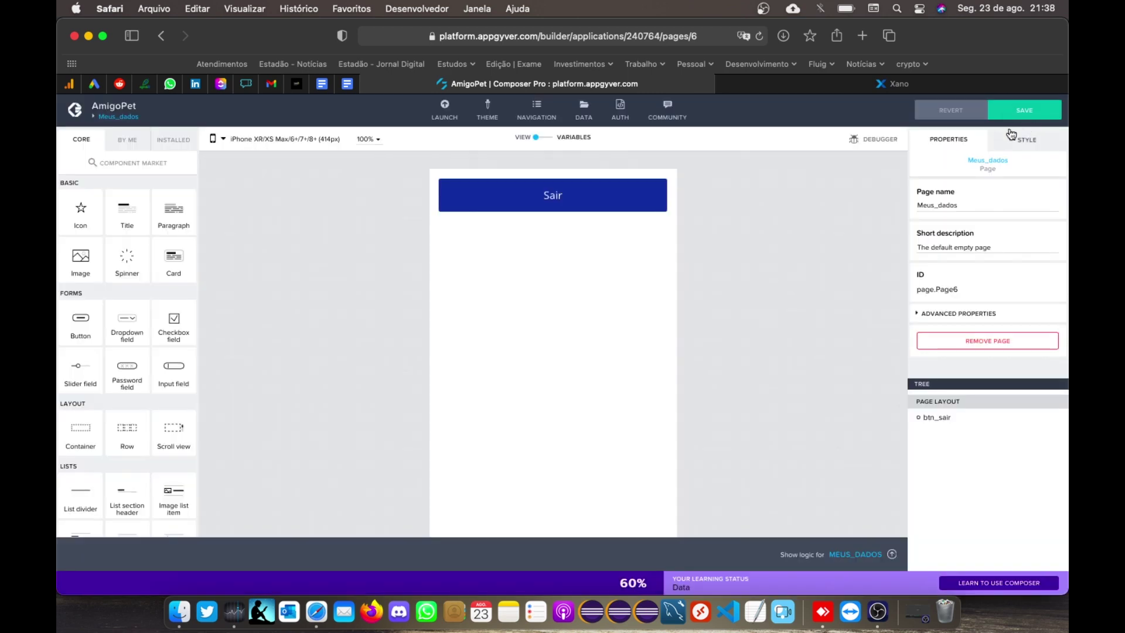
{"action": "left_click", "coordinate": [1021, 117]}
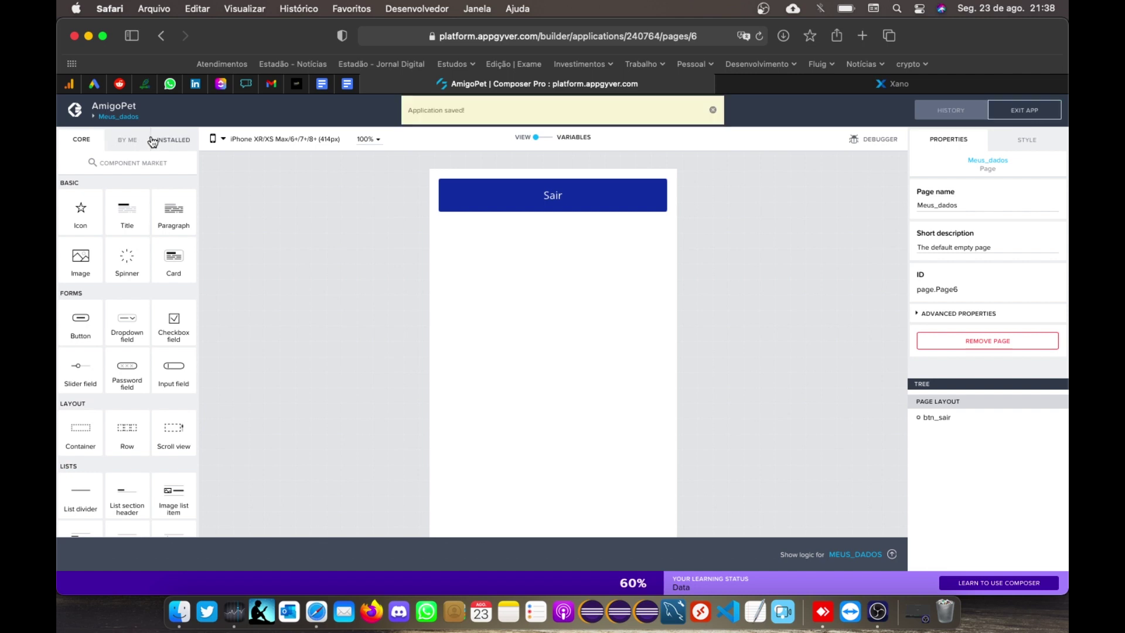
{"action": "left_click", "coordinate": [106, 119]}
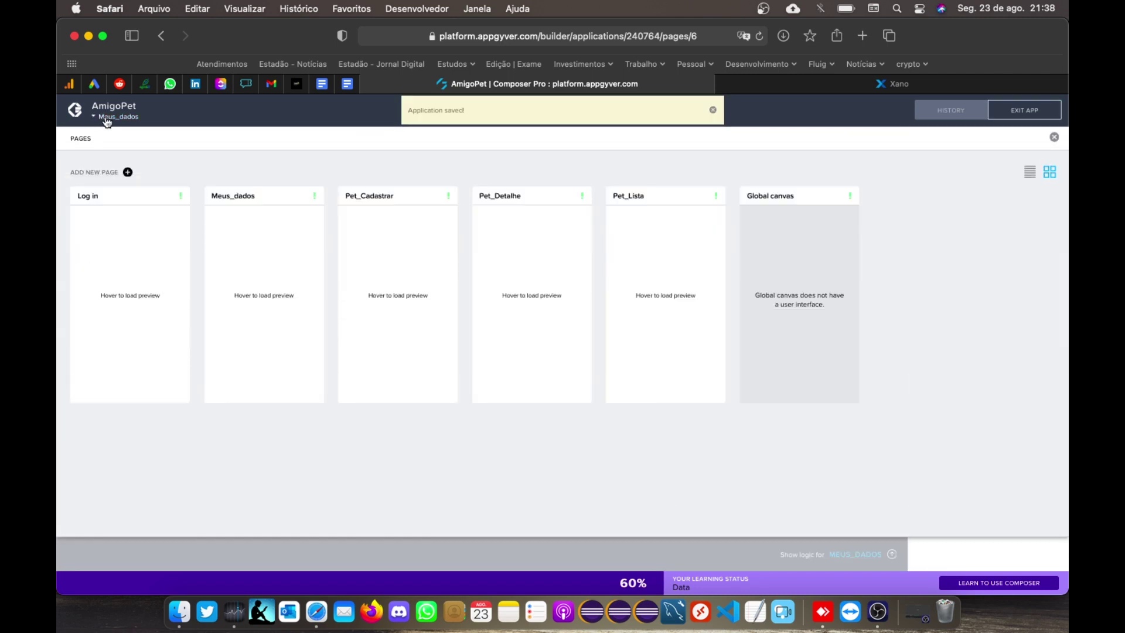
Step: Add a new page named Cadastre-se
{"action": "left_click", "coordinate": [127, 171]}
{"action": "type", "text": "Cadastro de Us"}
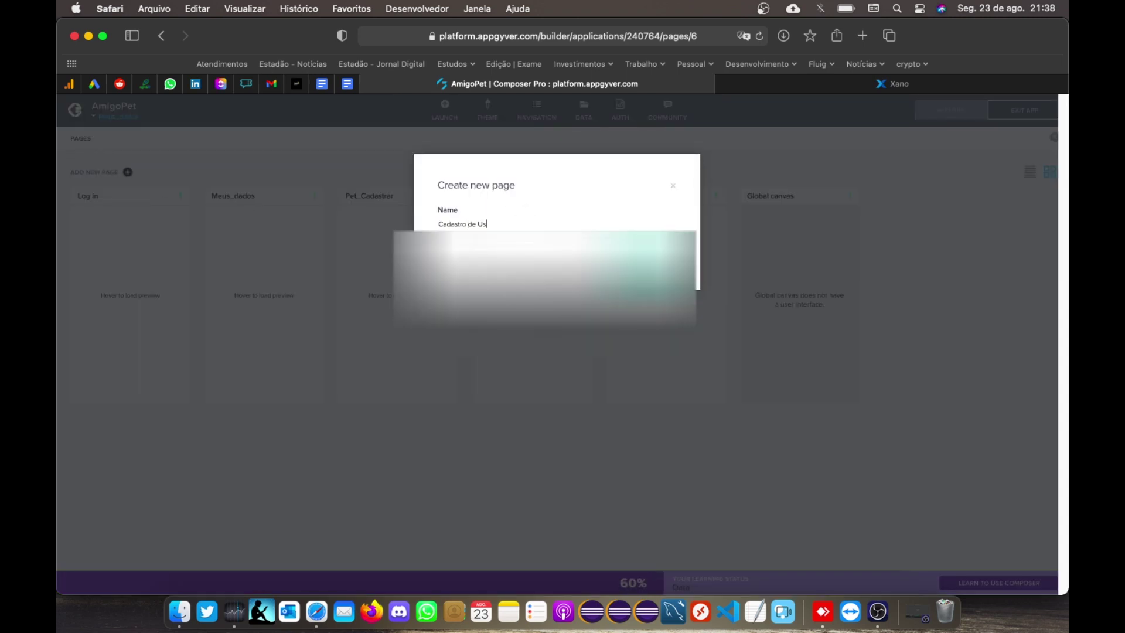
{"action": "key", "text": "BackSpace"}
{"action": "key", "text": "BackSpace"}
{"action": "key", "text": "BackSpace"}
{"action": "key", "text": "BackSpace"}
{"action": "key", "text": "BackSpace"}
{"action": "key", "text": "BackSpace"}
{"action": "key", "text": "BackSpace"}
{"action": "key", "text": "BackSpace"}
{"action": "key", "text": "BackSpace"}
{"action": "key", "text": "BackSpace"}
{"action": "key", "text": "BackSpace"}
{"action": "key", "text": "BackSpace"}
{"action": "key", "text": "BackSpace"}
{"action": "key", "text": "BackSpace"}
{"action": "type", "text": "Cada"}
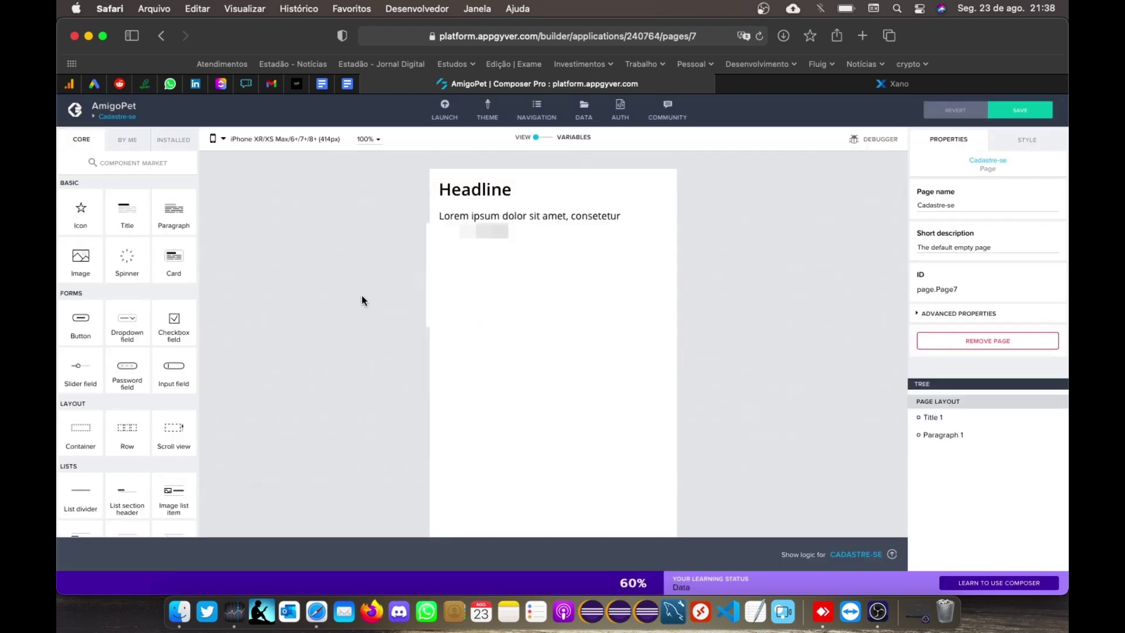
Step: Delete the page's default Lorem ipsum paragraph and Headline title
{"action": "left_click", "coordinate": [513, 215]}
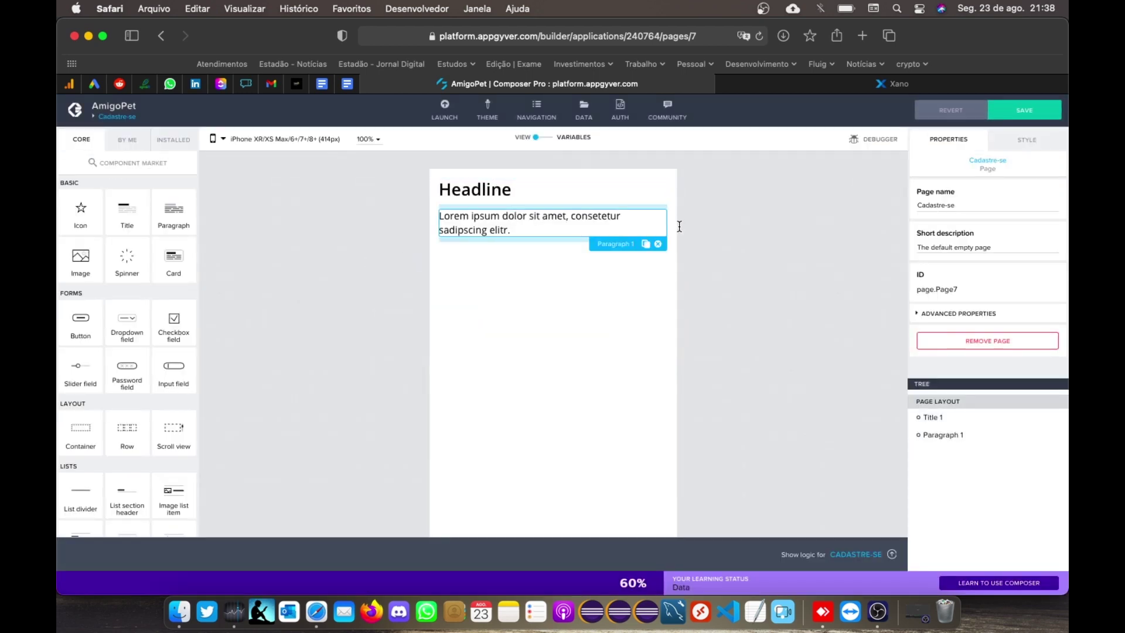
{"action": "left_click", "coordinate": [658, 228]}
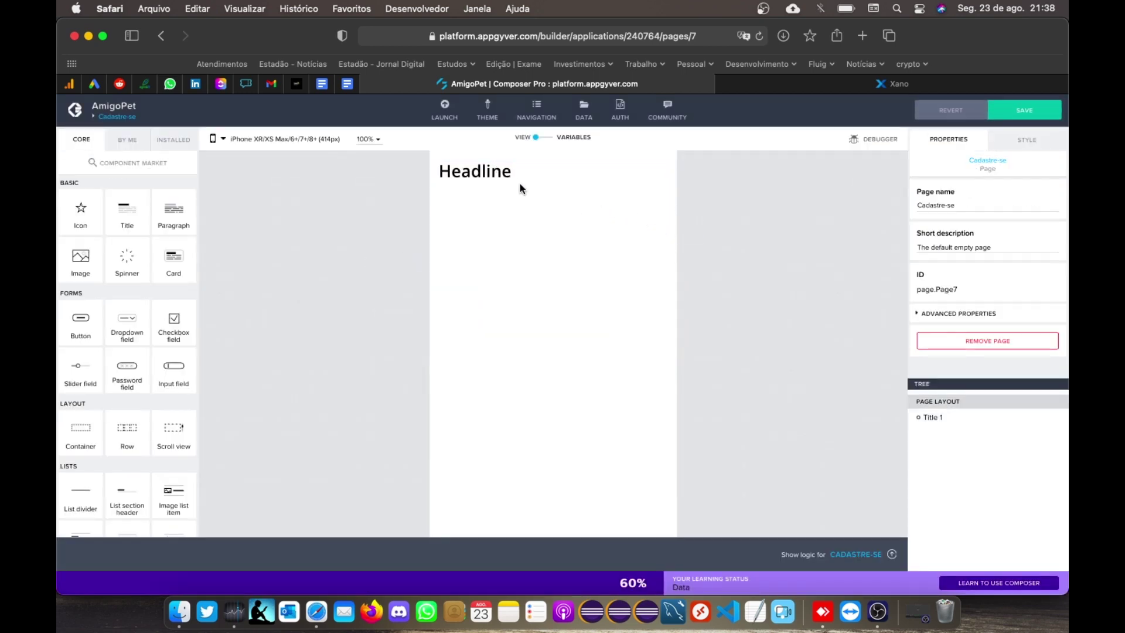
{"action": "left_click", "coordinate": [663, 185]}
{"action": "left_click", "coordinate": [657, 188]}
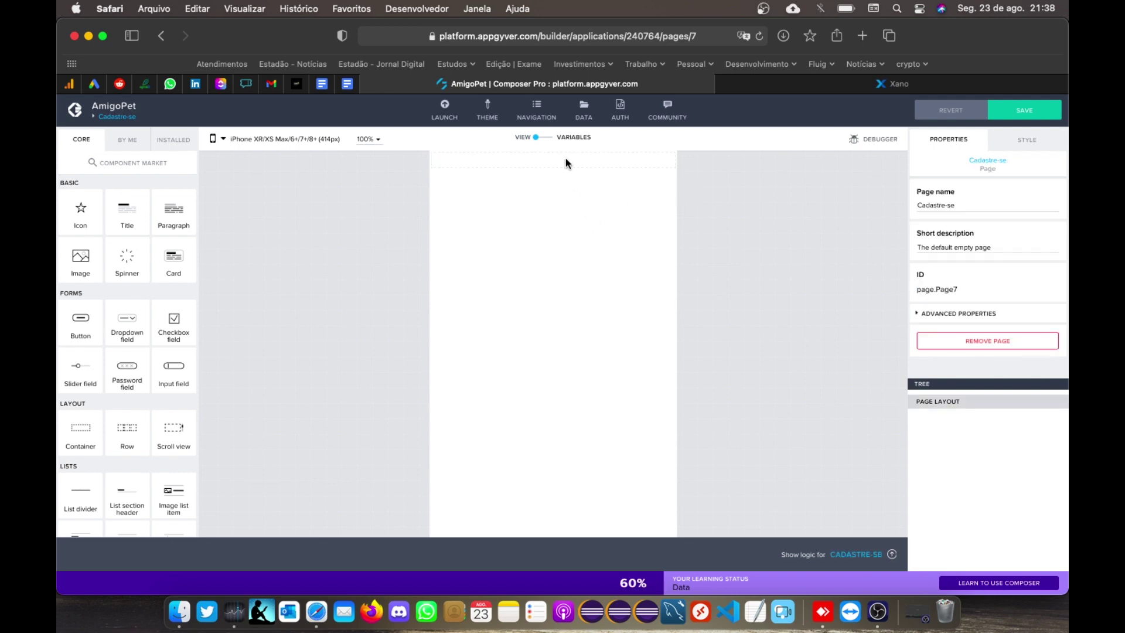
Step: Close Xano's Run & Debug panel and copy the signup endpoint URL
{"action": "left_click", "coordinate": [818, 89]}
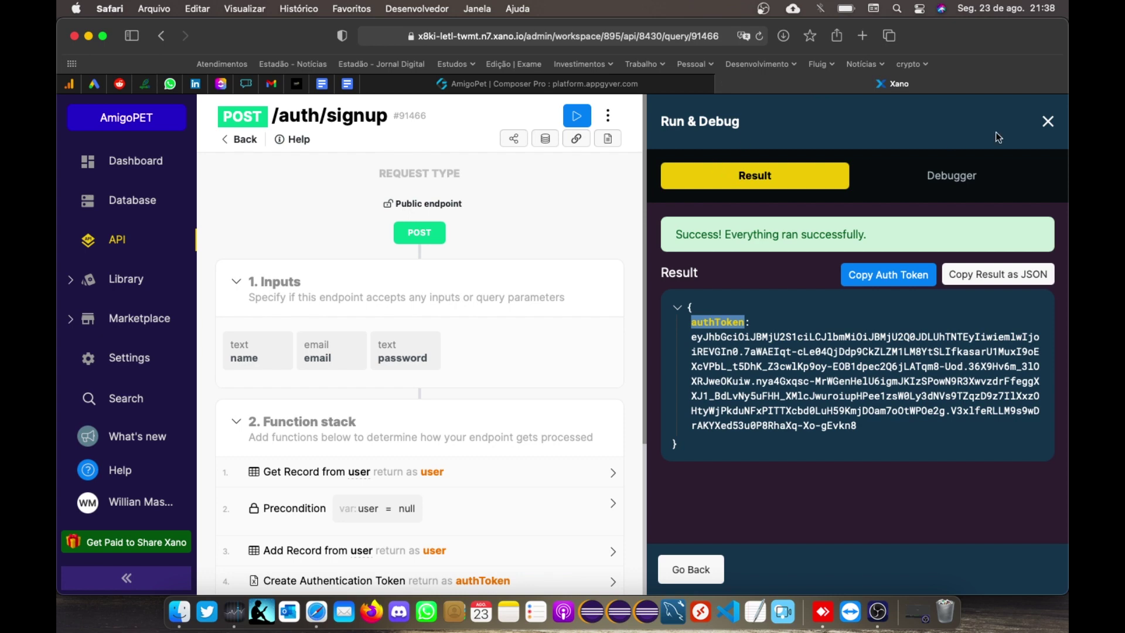
{"action": "left_click", "coordinate": [1051, 123]}
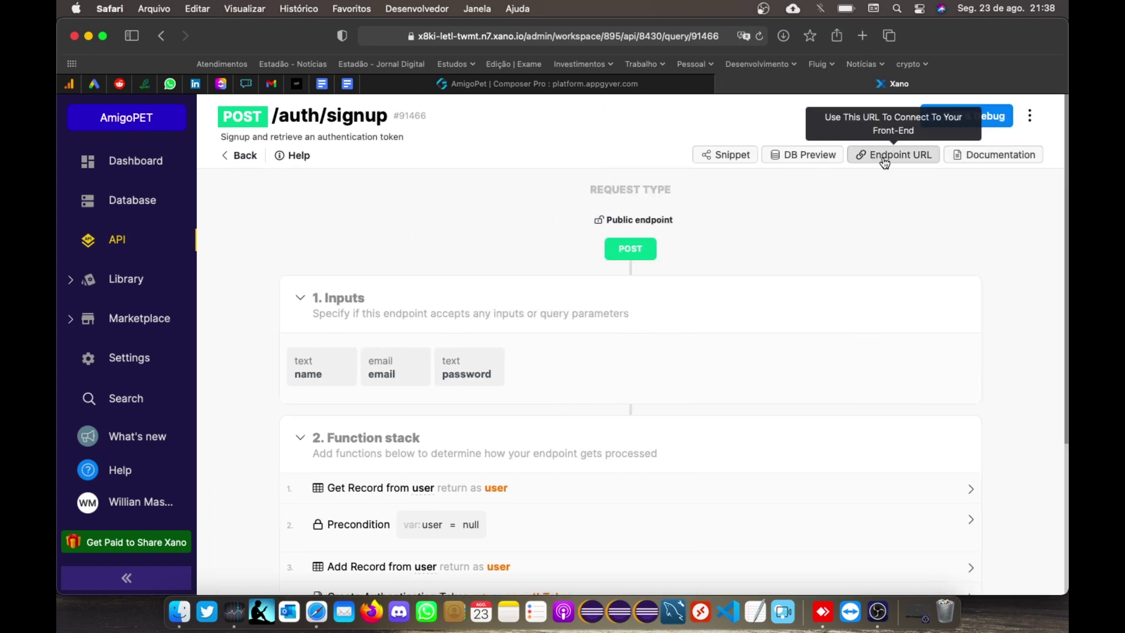
{"action": "left_click", "coordinate": [872, 164]}
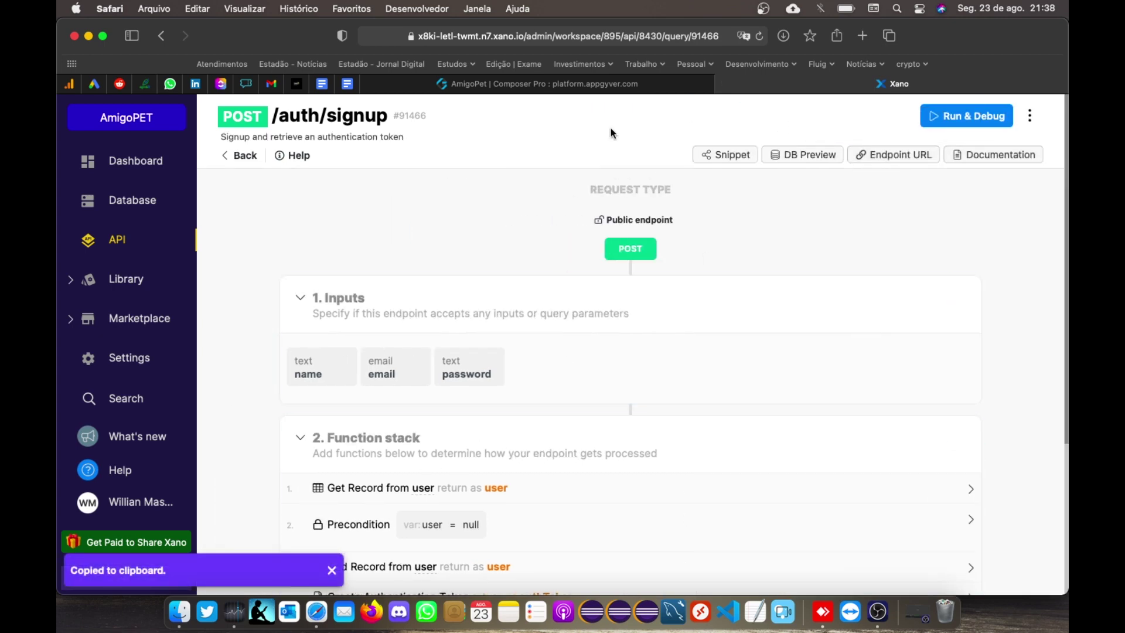
{"action": "left_click", "coordinate": [579, 85]}
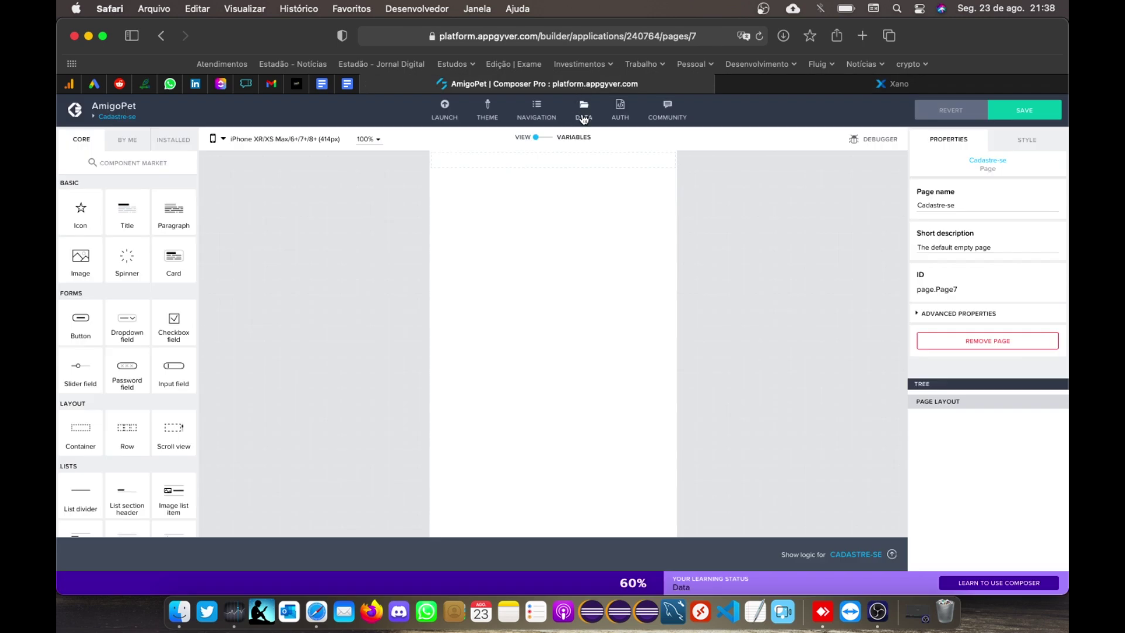
Step: Start a REST API direct integration data resource from the app's DATA section
{"action": "left_click", "coordinate": [583, 111]}
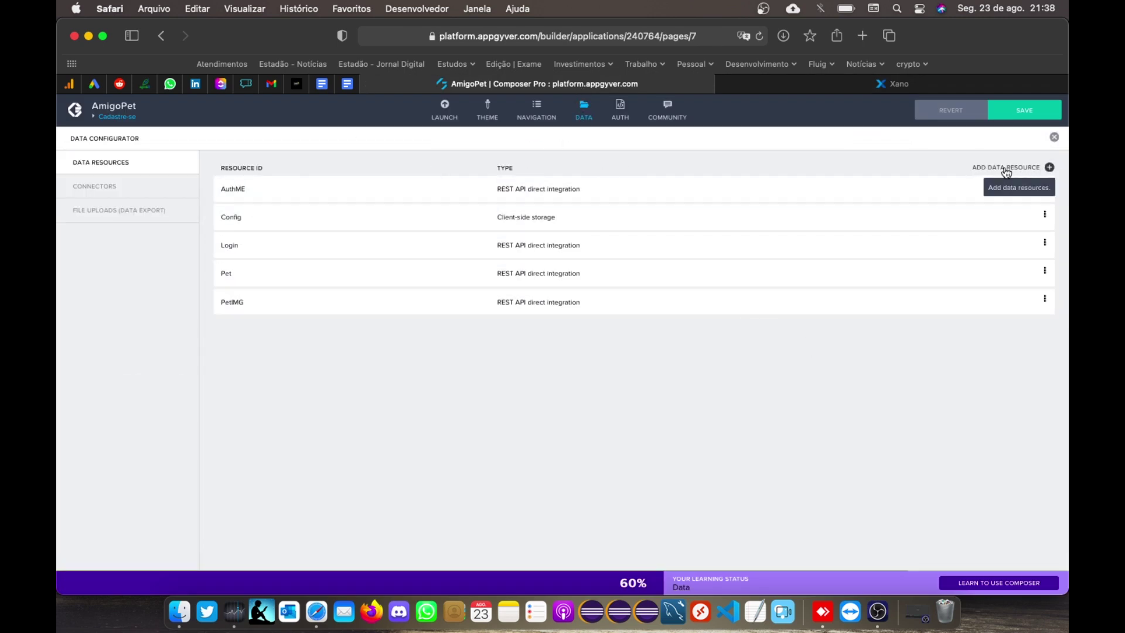
{"action": "left_click", "coordinate": [1006, 168]}
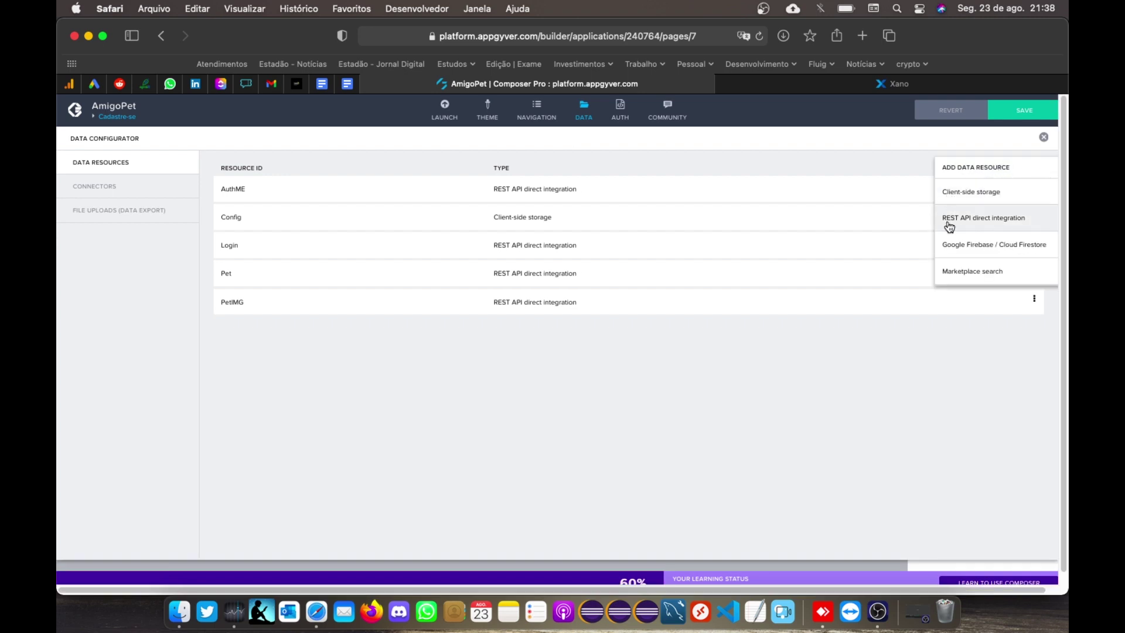
{"action": "left_click", "coordinate": [1009, 221]}
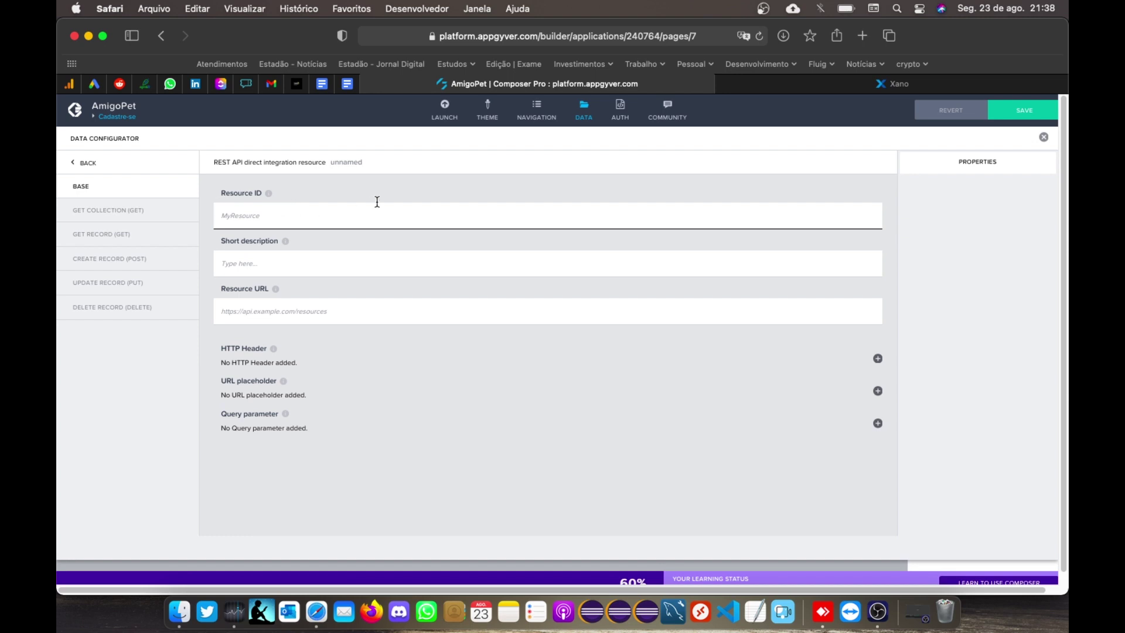
{"action": "left_click", "coordinate": [893, 84]}
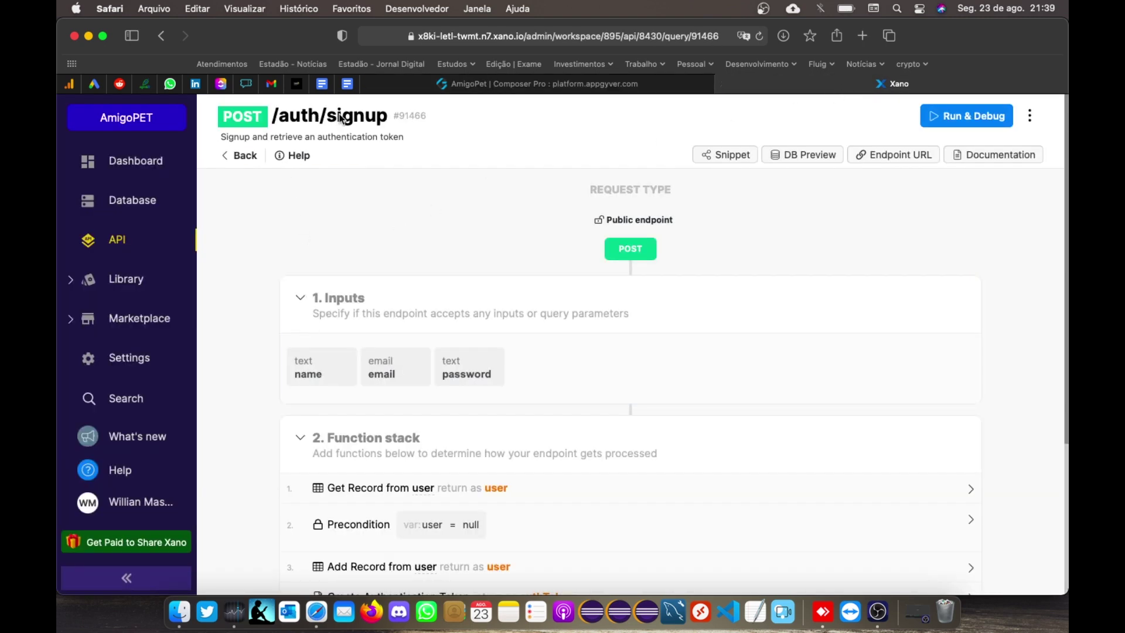
{"action": "left_click", "coordinate": [590, 83]}
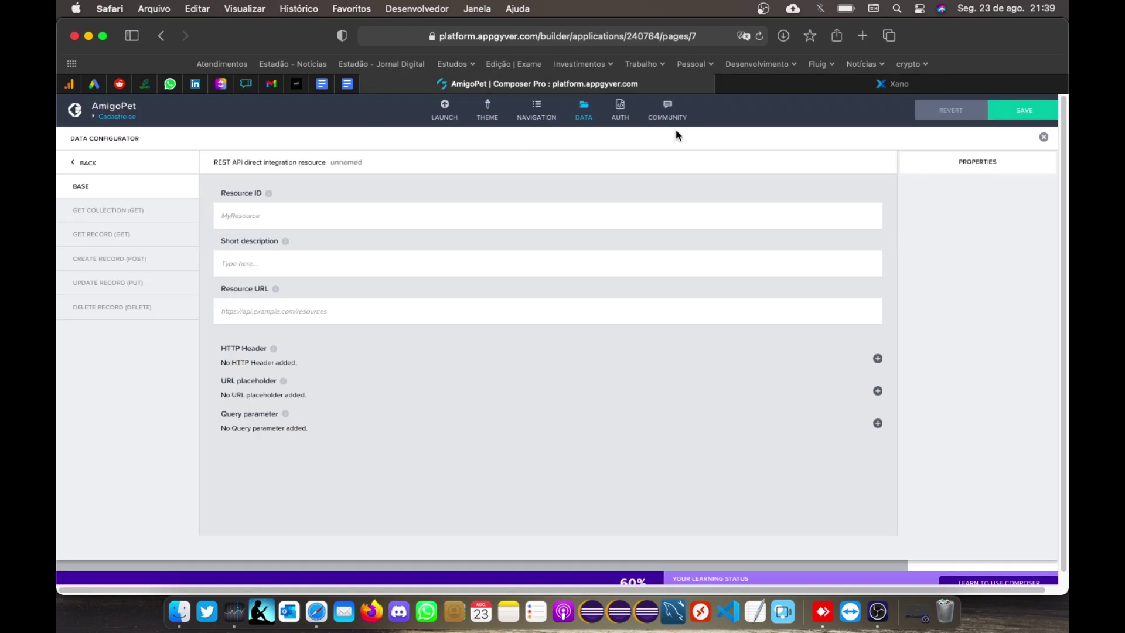
Step: Return to the data resources list and start a fresh REST API direct integration resource
{"action": "left_click", "coordinate": [88, 164]}
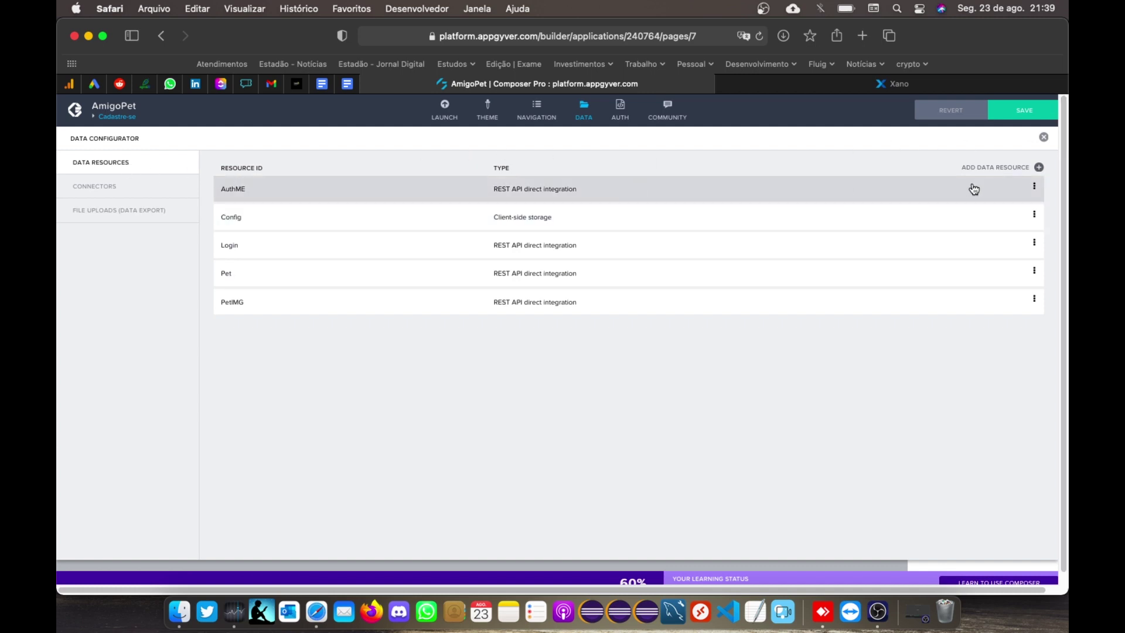
{"action": "left_click", "coordinate": [1012, 169]}
{"action": "left_click", "coordinate": [987, 218]}
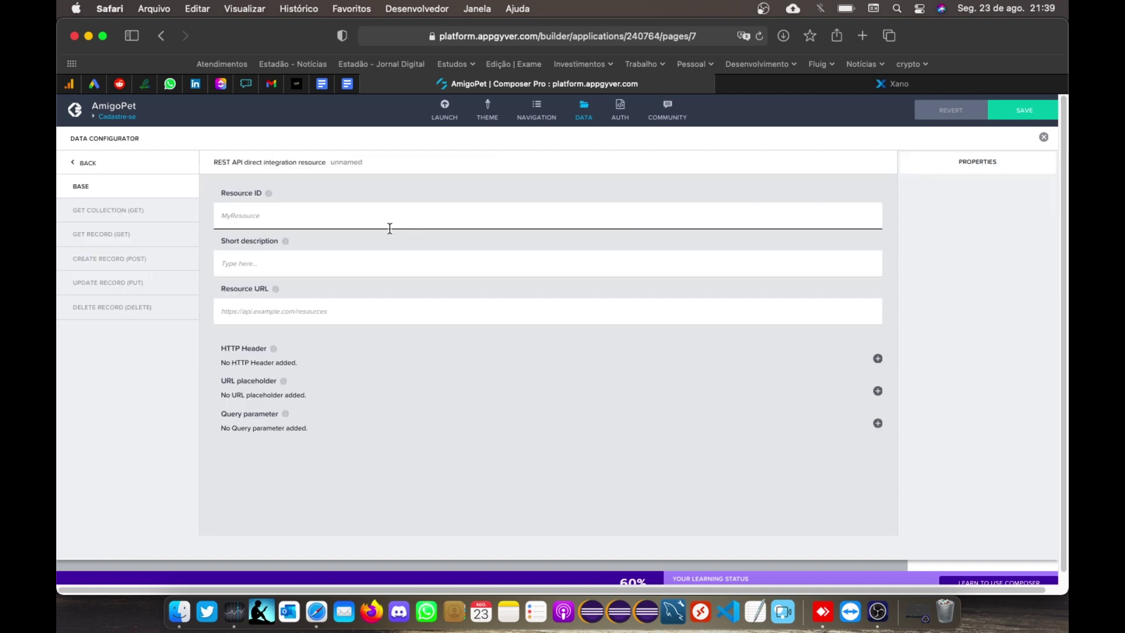
Step: Name the resource SignUp with the pasted Xano signup URL, save, and open Create record (POST)
{"action": "left_click", "coordinate": [393, 222]}
{"action": "type", "text": "SignUp"}
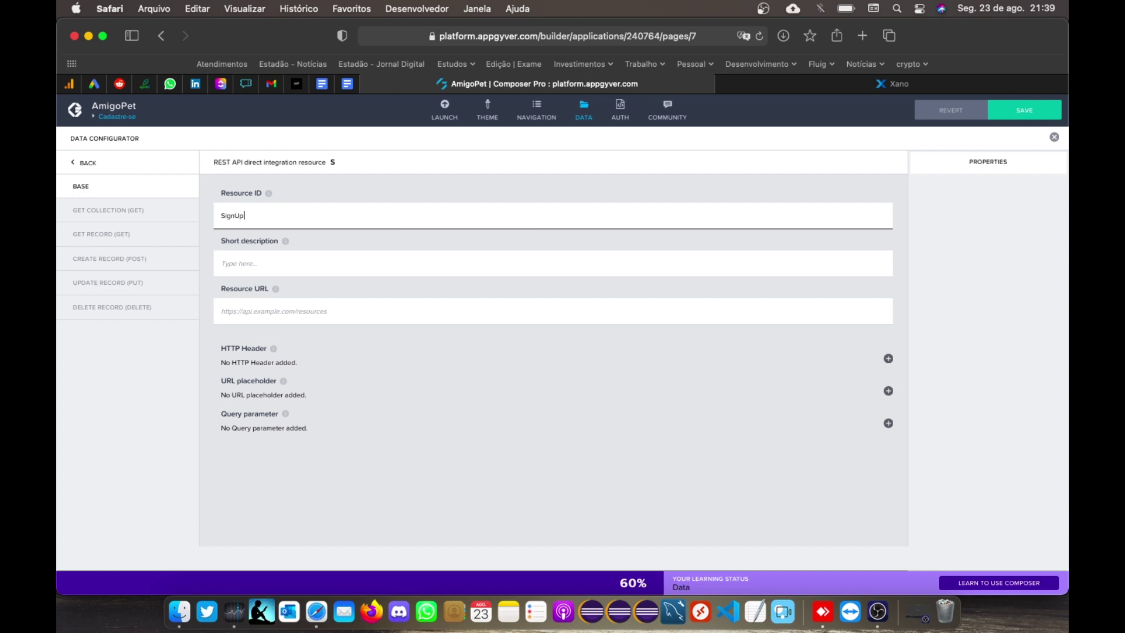
{"action": "key", "text": "super+v"}
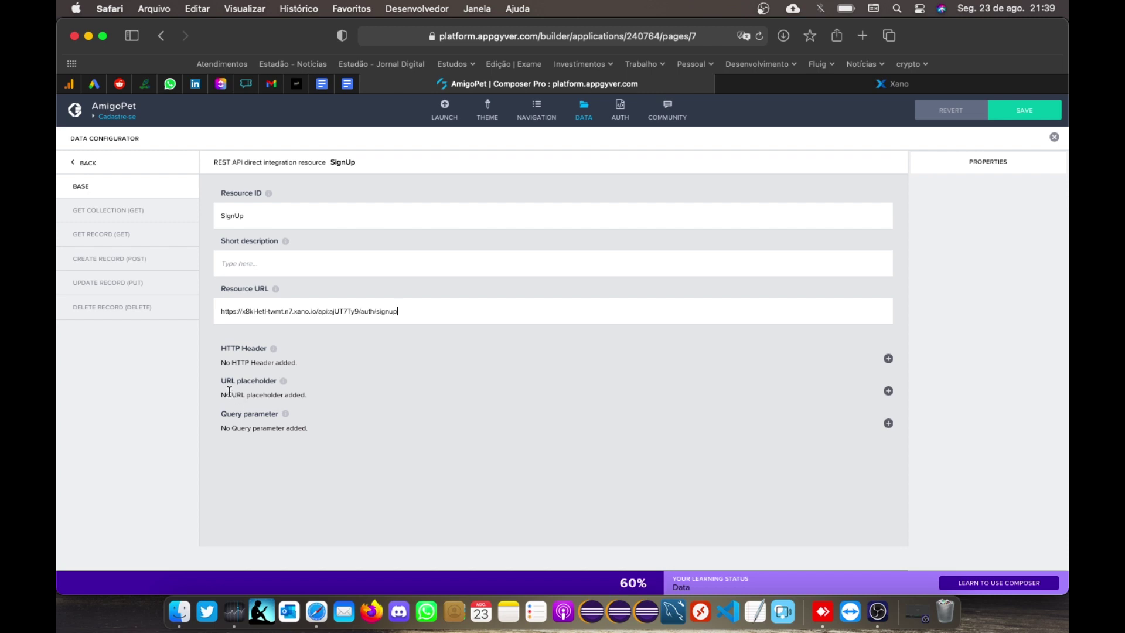
{"action": "left_click", "coordinate": [1020, 112]}
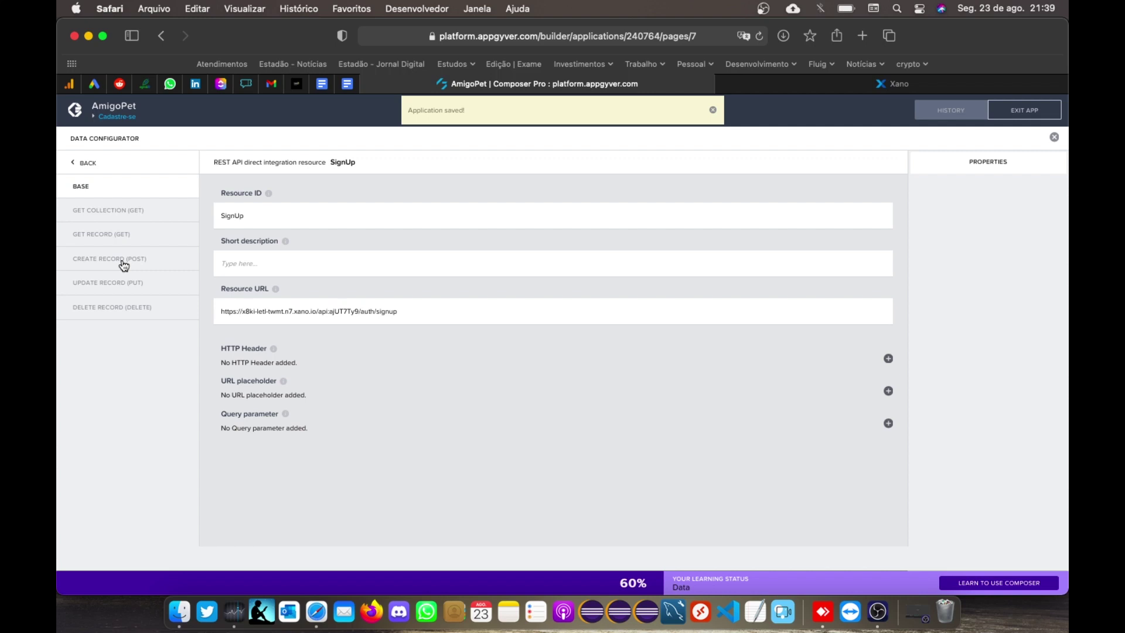
{"action": "left_click", "coordinate": [123, 266]}
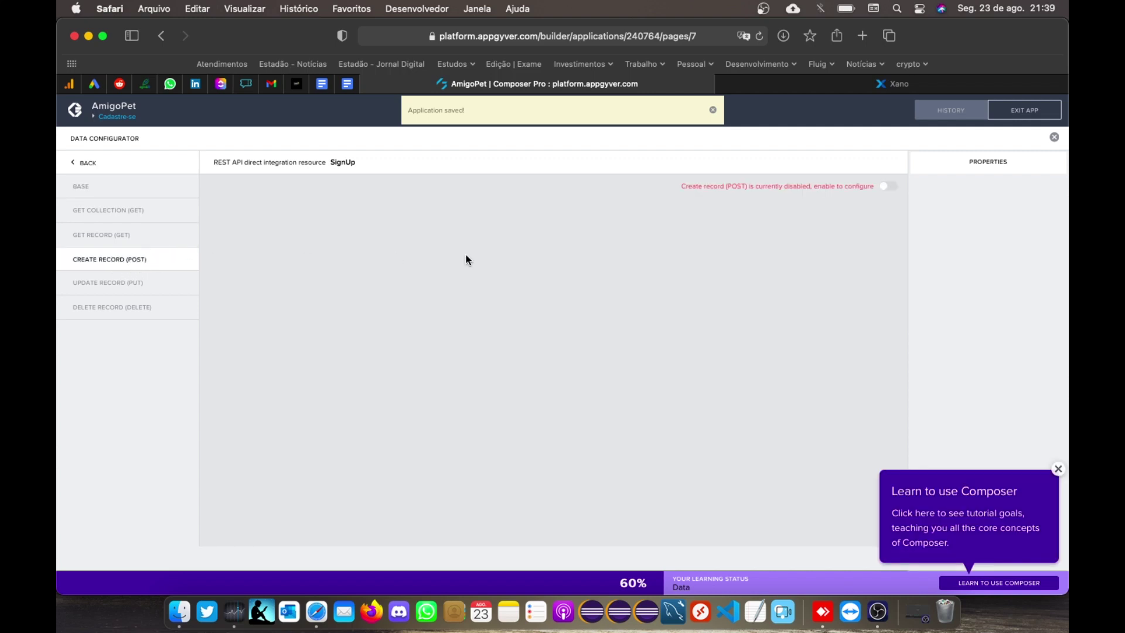
Step: Enable SignUp's Create record (POST) method and set its request schema to Custom schema
{"action": "left_click", "coordinate": [881, 188]}
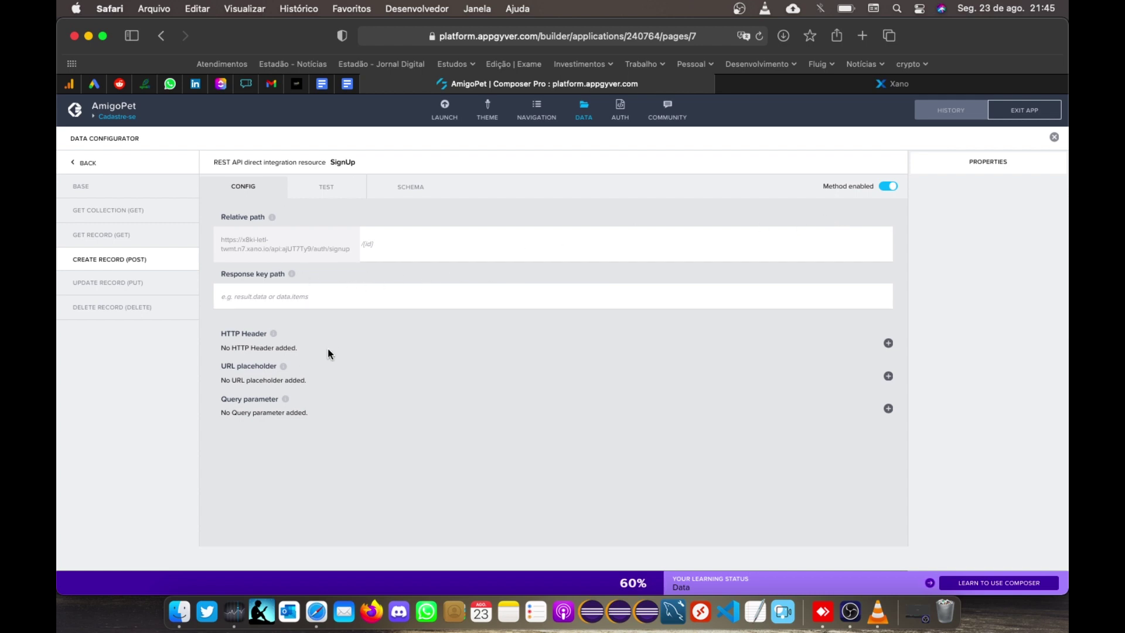
{"action": "left_click", "coordinate": [393, 192]}
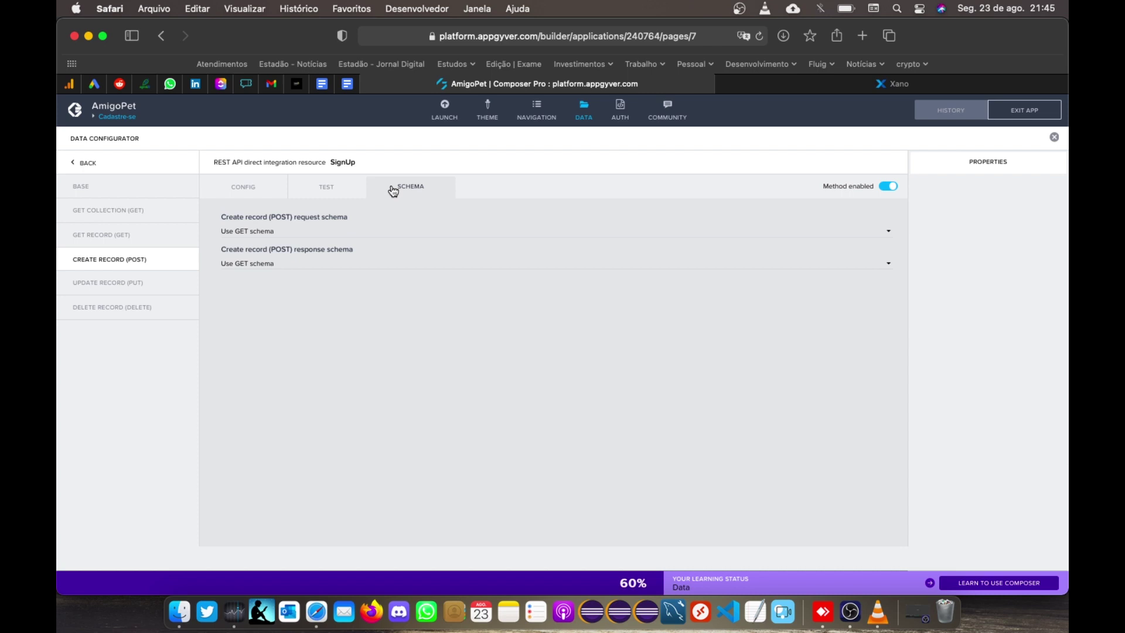
{"action": "left_click", "coordinate": [270, 234]}
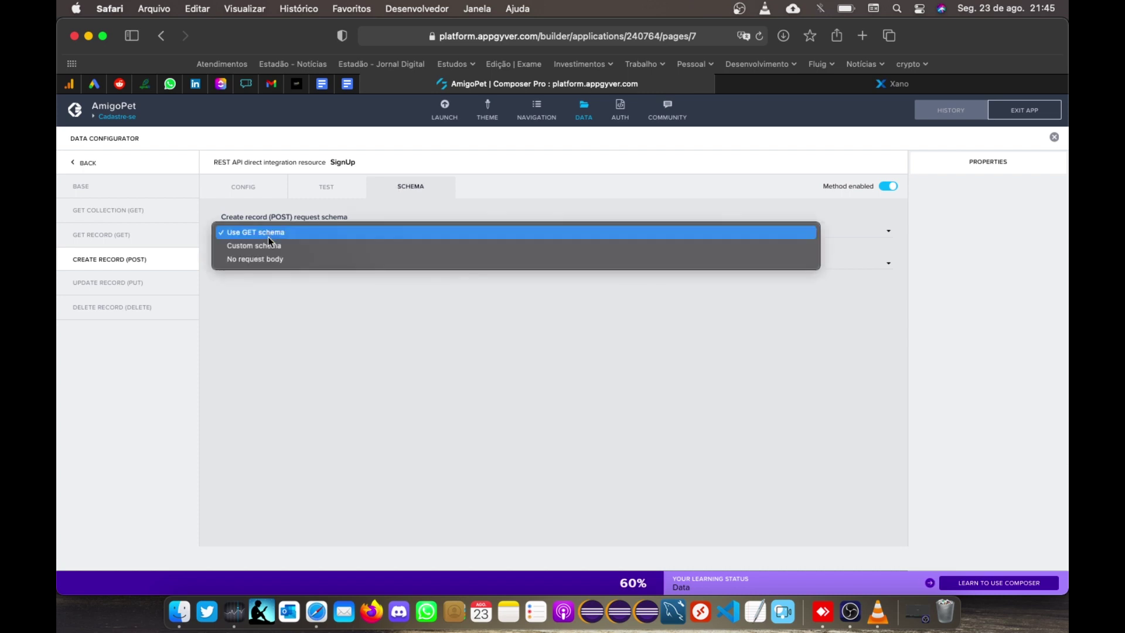
{"action": "left_click", "coordinate": [269, 246]}
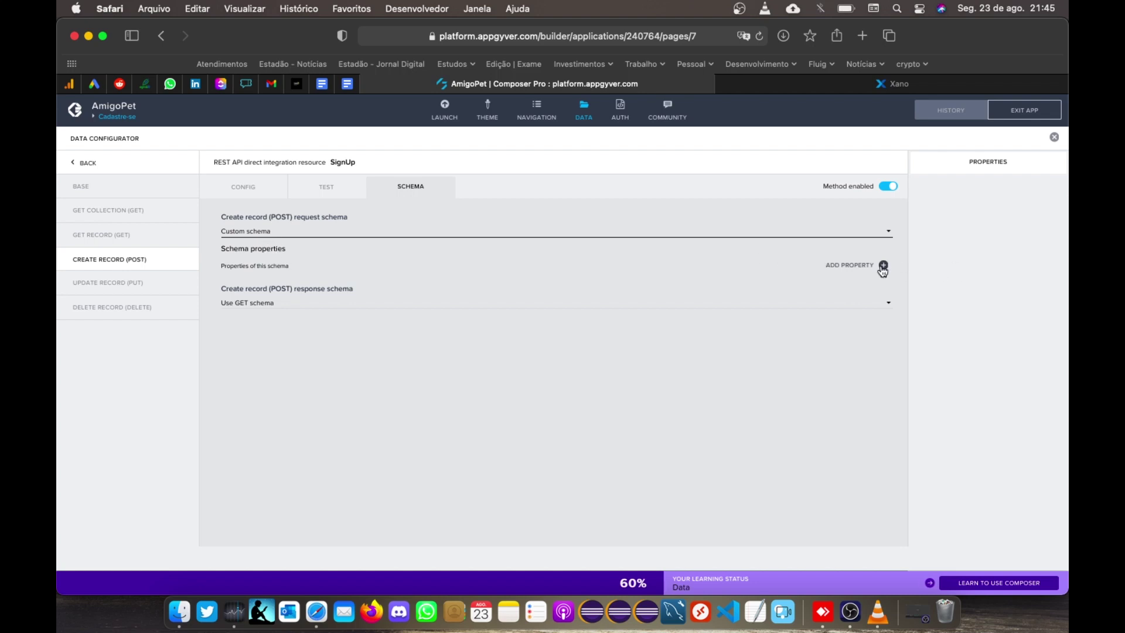
{"action": "left_click", "coordinate": [817, 89]}
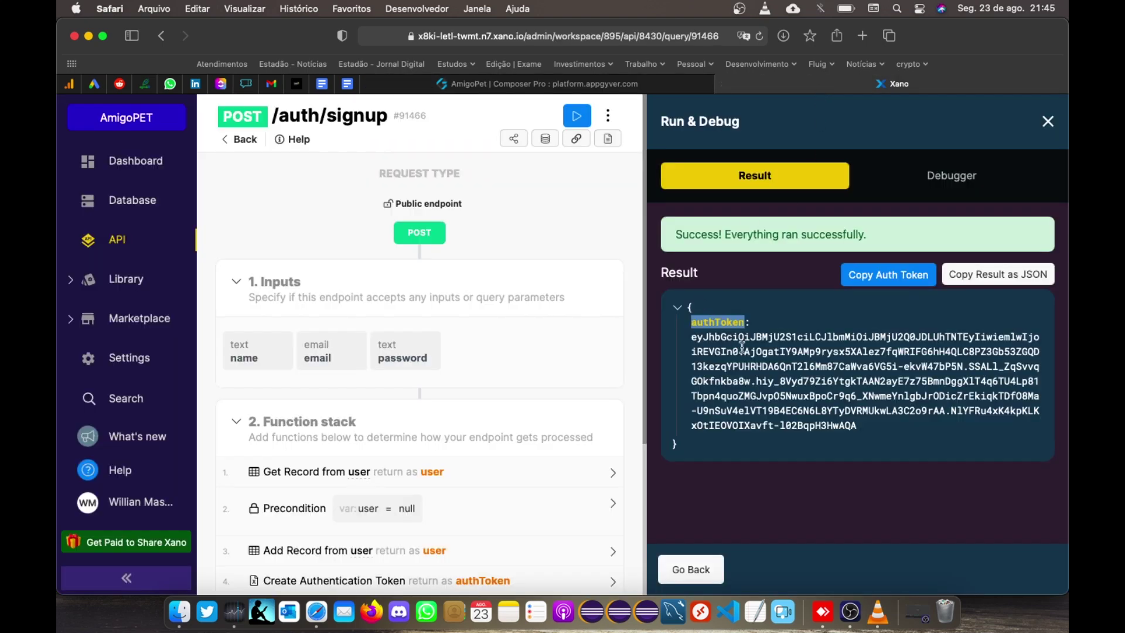
Step: Go back from the run result to review the signup endpoint's JSON test body in Xano
{"action": "left_click", "coordinate": [718, 562]}
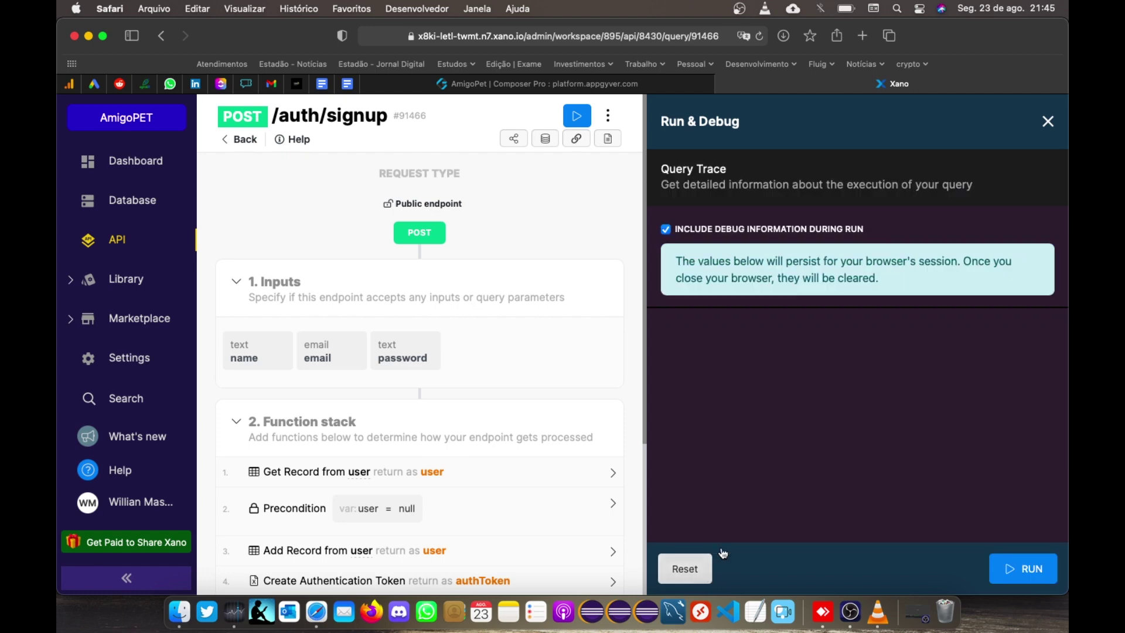
{"action": "left_click", "coordinate": [709, 332]}
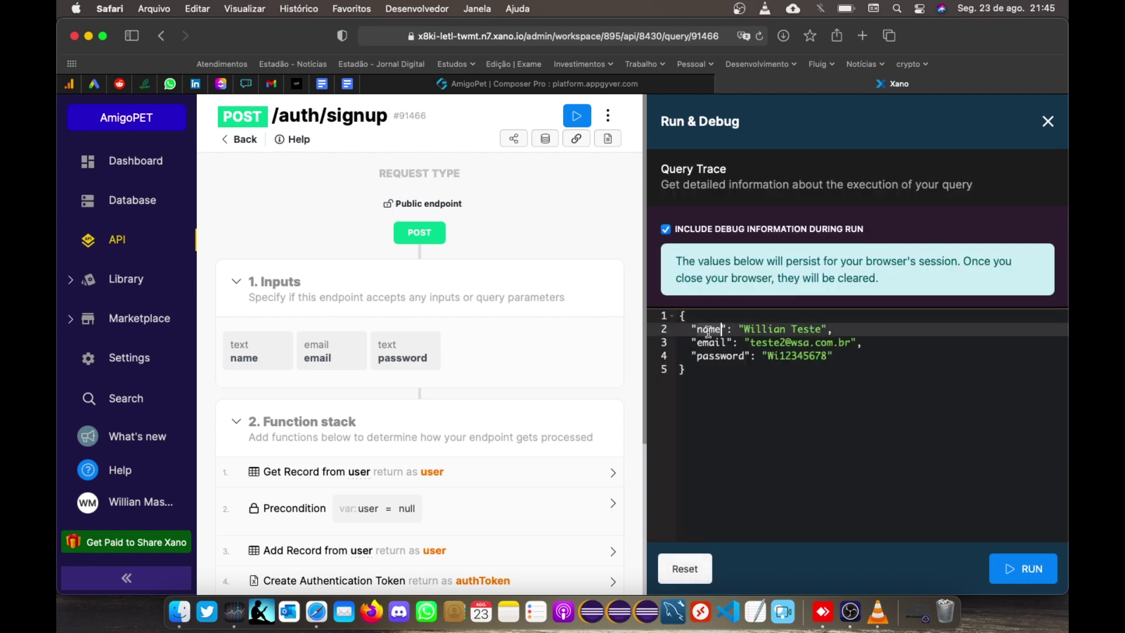
{"action": "left_click", "coordinate": [713, 364]}
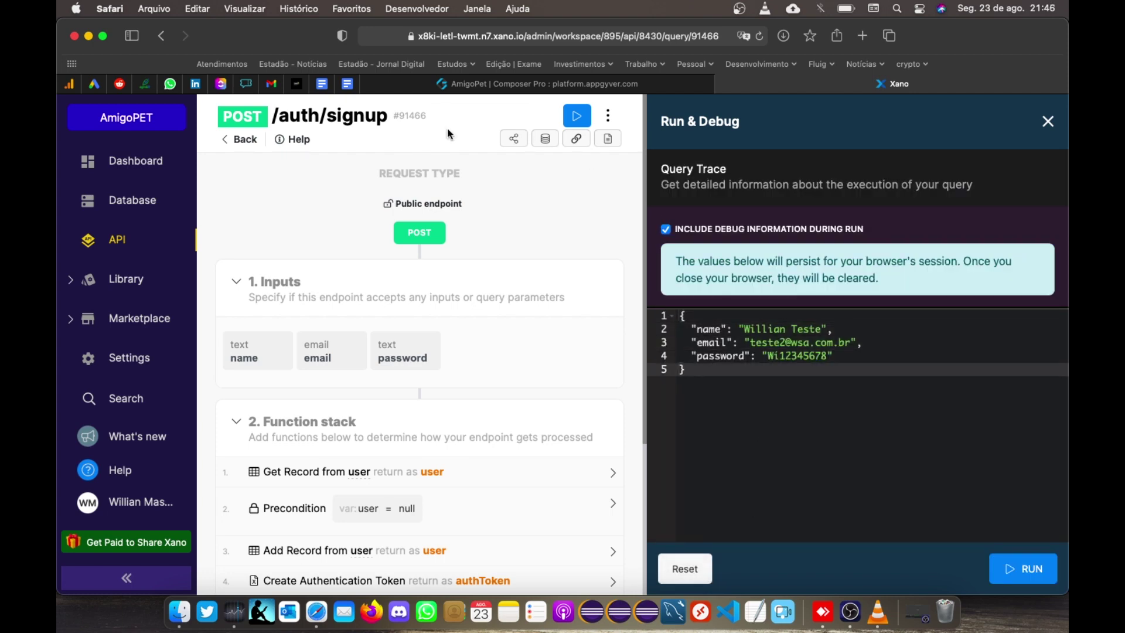
{"action": "left_click", "coordinate": [490, 86]}
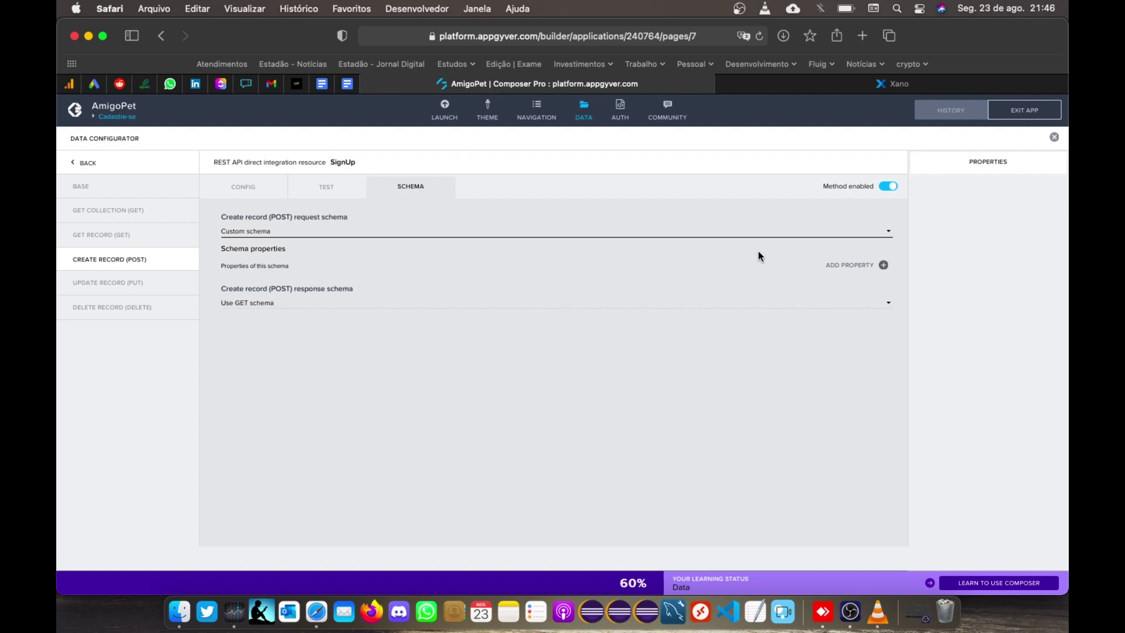
Step: Add a request schema property with key and title name
{"action": "left_click", "coordinate": [882, 265]}
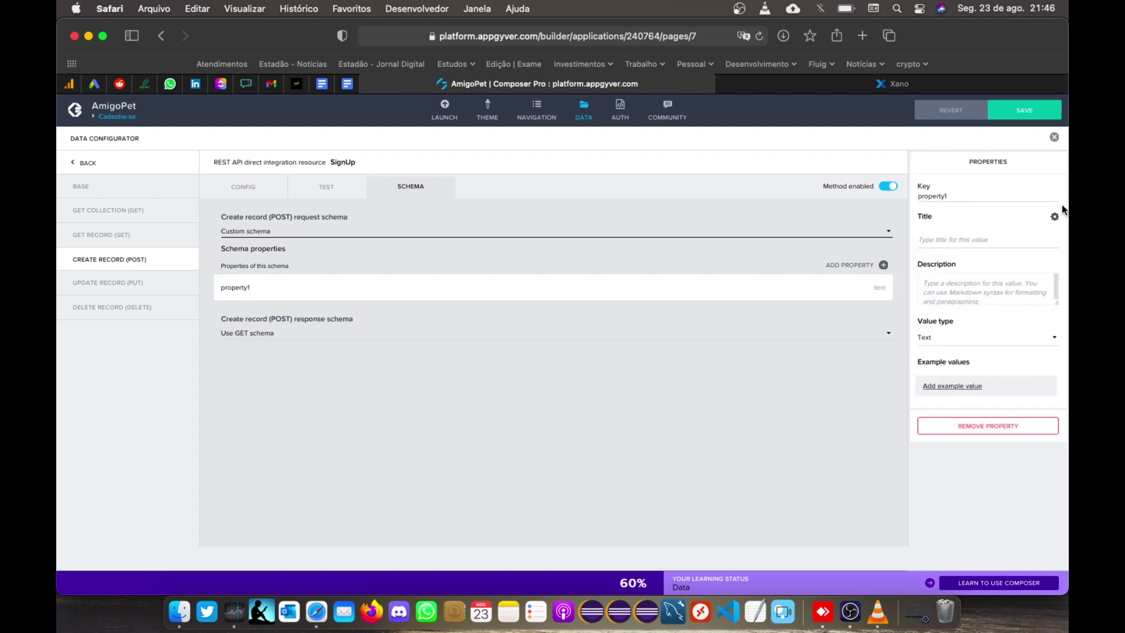
{"action": "left_click", "coordinate": [974, 193]}
{"action": "key", "text": "super+a"}
{"action": "type", "text": "n"}
{"action": "left_click", "coordinate": [990, 235]}
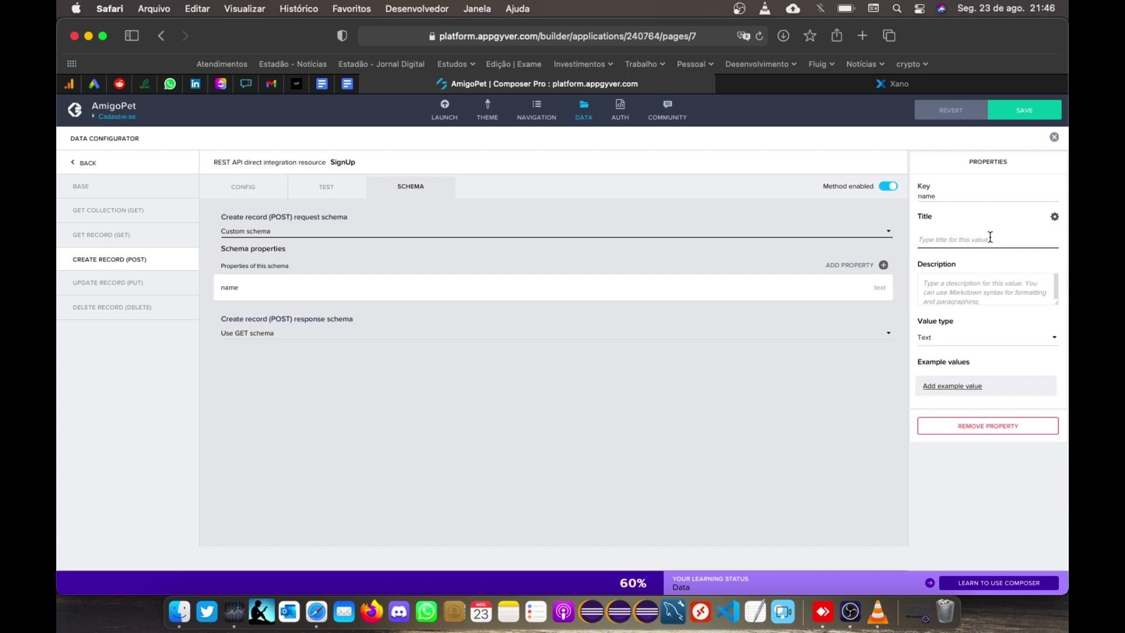
{"action": "type", "text": "name"}
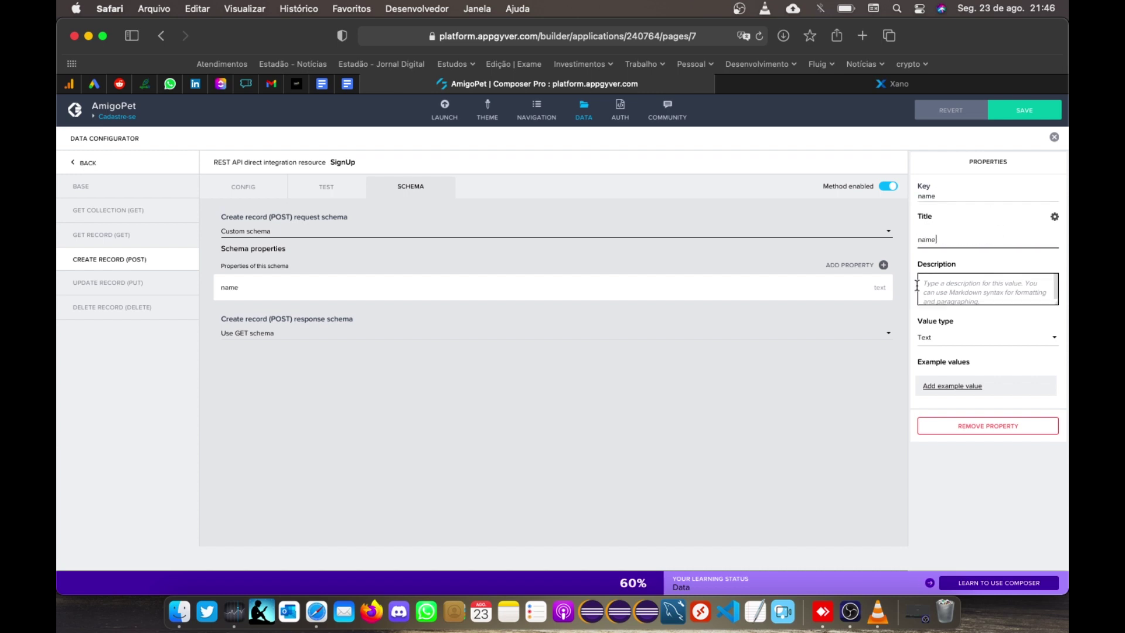
Step: Add a second property with key and title email
{"action": "left_click", "coordinate": [849, 266]}
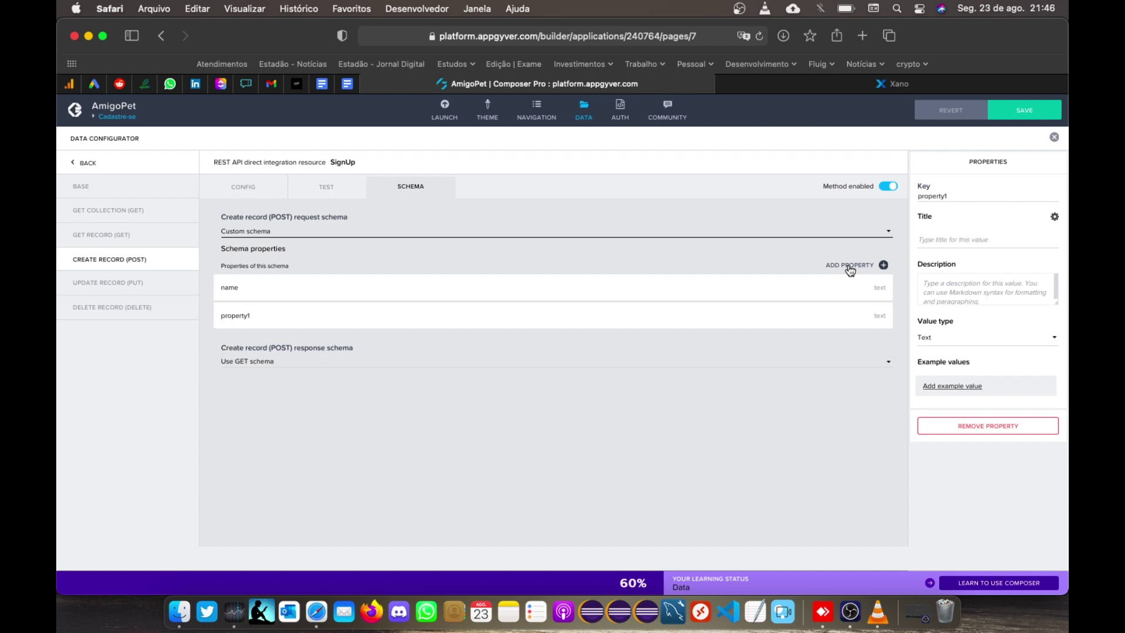
{"action": "left_click", "coordinate": [953, 196]}
{"action": "key", "text": "super+a"}
{"action": "type", "text": "p"}
{"action": "key", "text": "BackSpace"}
{"action": "type", "text": "email"}
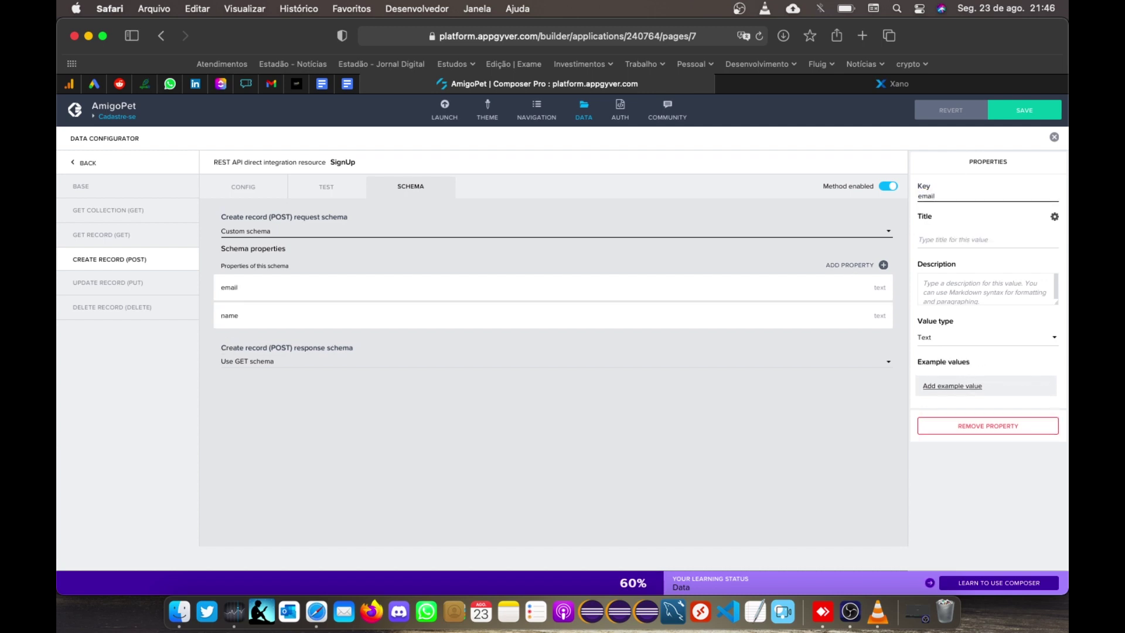
{"action": "left_click", "coordinate": [965, 234]}
{"action": "type", "text": "email"}
Step: Add a password property, keep the response schema as Use GET schema, and save
{"action": "left_click", "coordinate": [842, 264]}
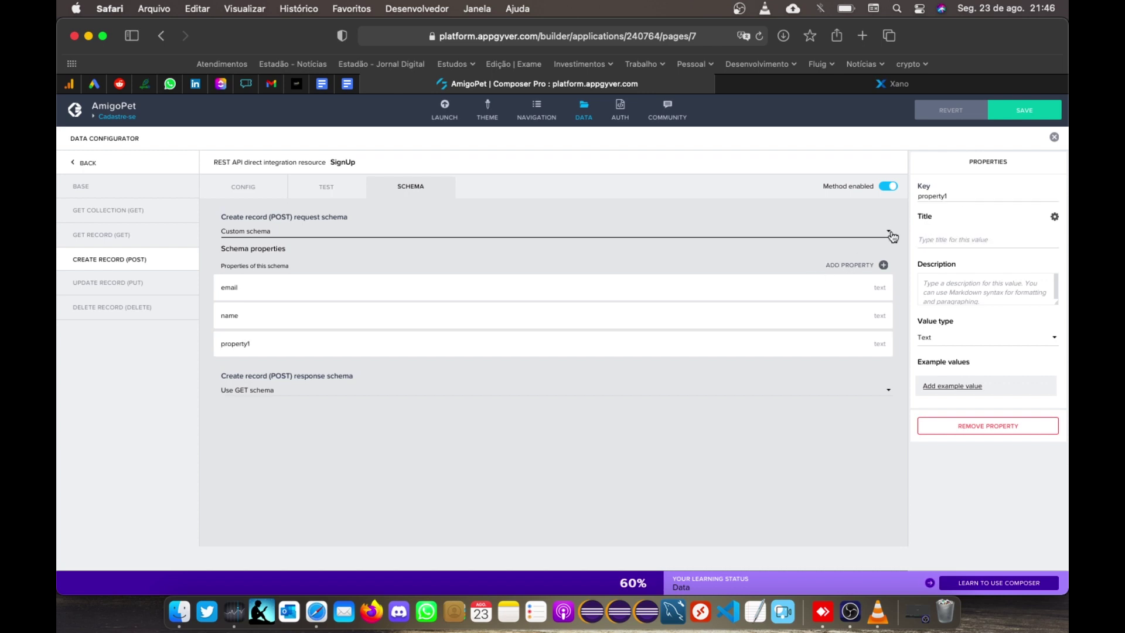
{"action": "double_click", "coordinate": [939, 193]}
{"action": "type", "text": "password"}
{"action": "left_click", "coordinate": [949, 238]}
{"action": "type", "text": "pa"}
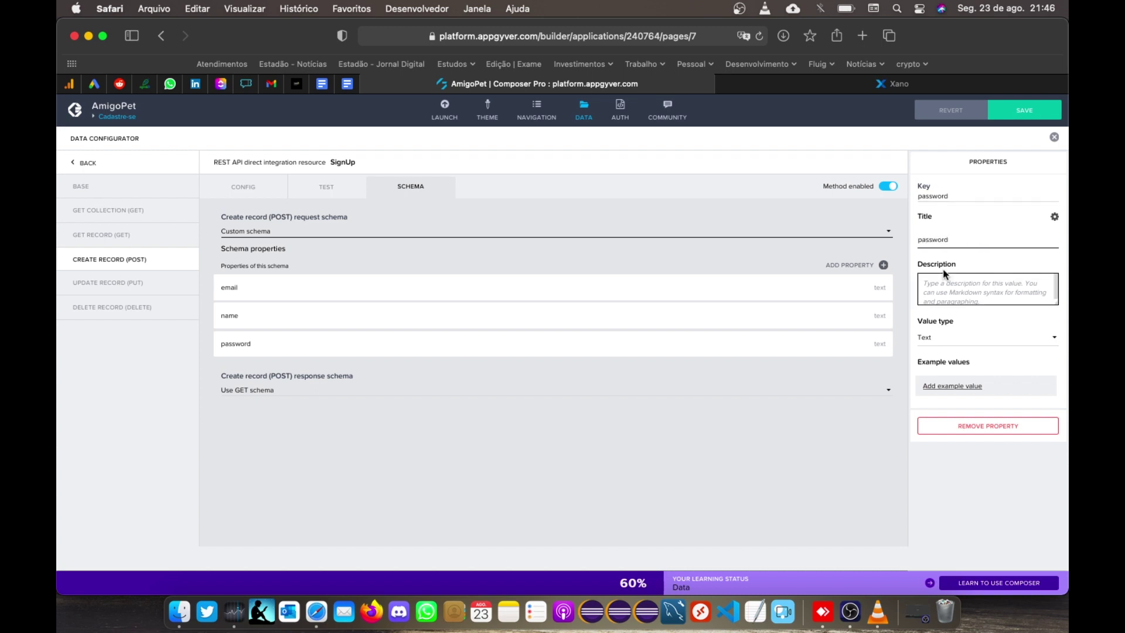
{"action": "left_click", "coordinate": [863, 390]}
{"action": "left_click", "coordinate": [874, 442]}
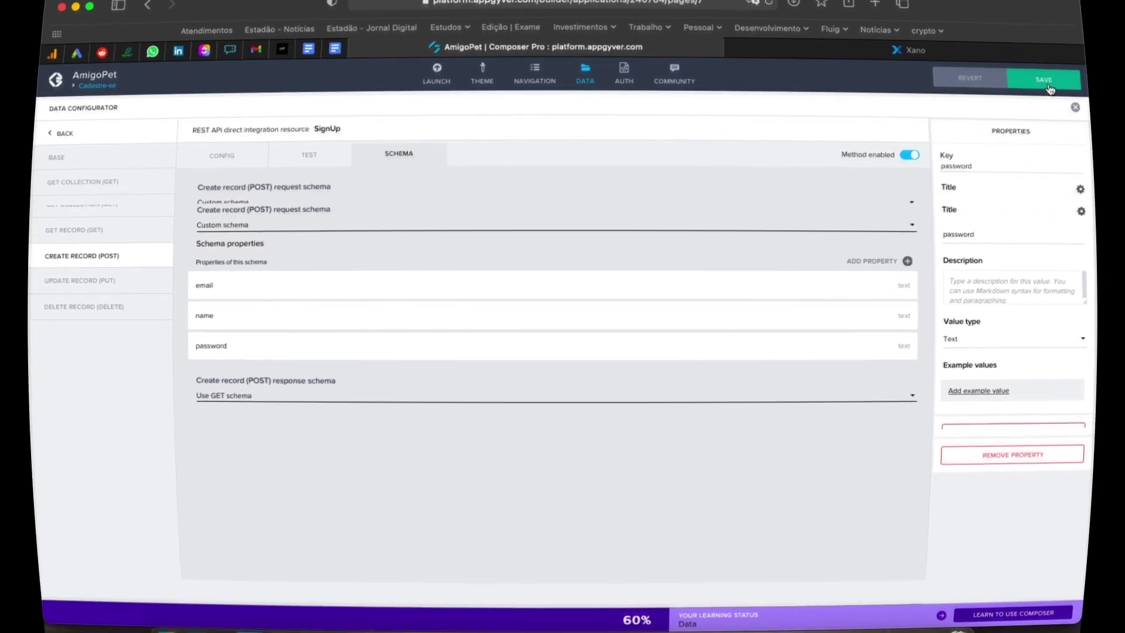
{"action": "left_click", "coordinate": [1044, 80]}
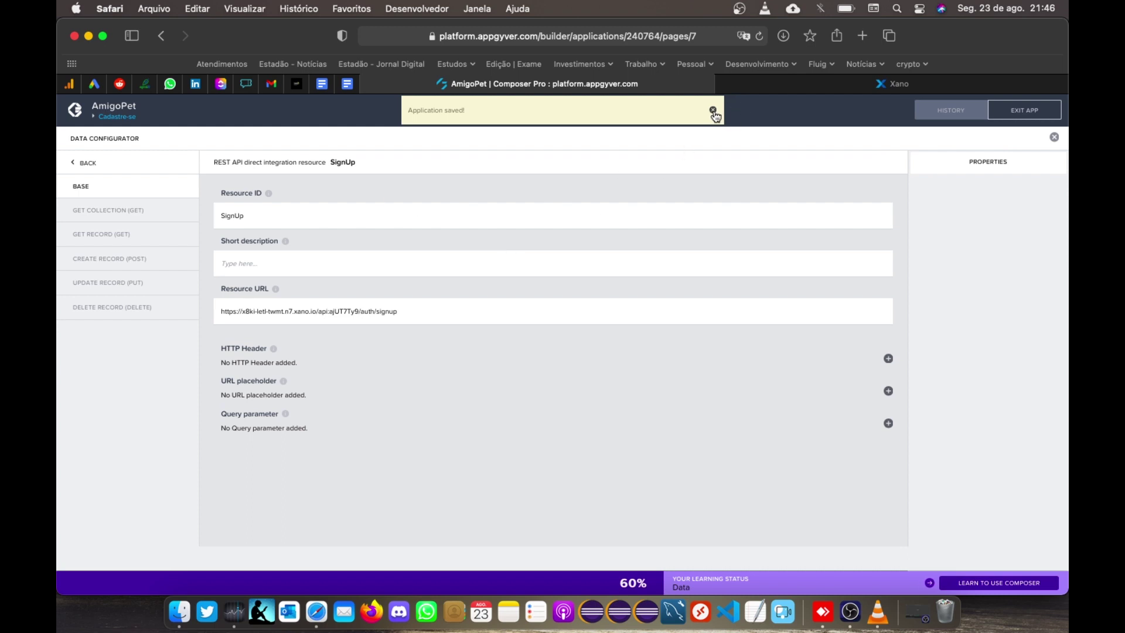
Step: Dismiss the saved notice and open the TEST tab of SignUp's Create record (POST)
{"action": "left_click", "coordinate": [714, 111]}
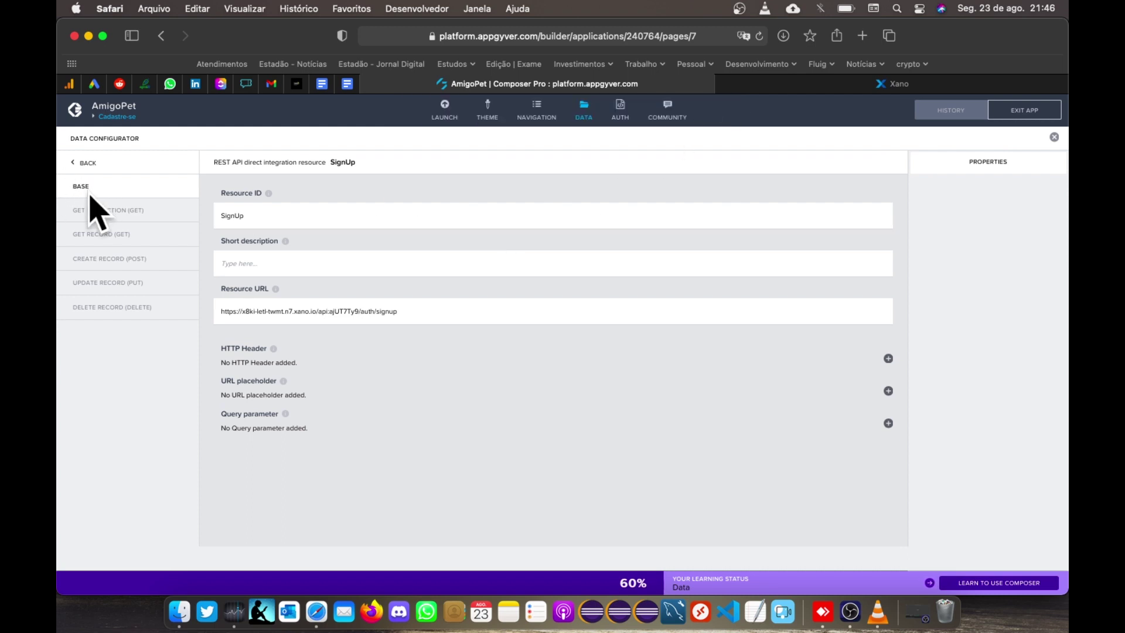
{"action": "left_click", "coordinate": [97, 262]}
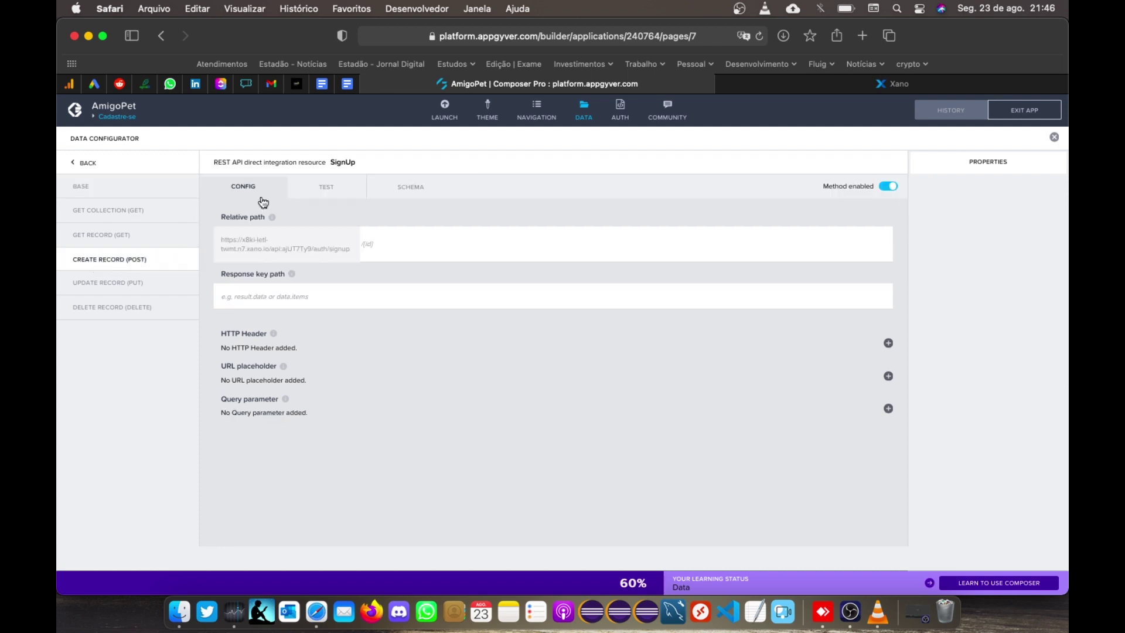
{"action": "left_click", "coordinate": [313, 192]}
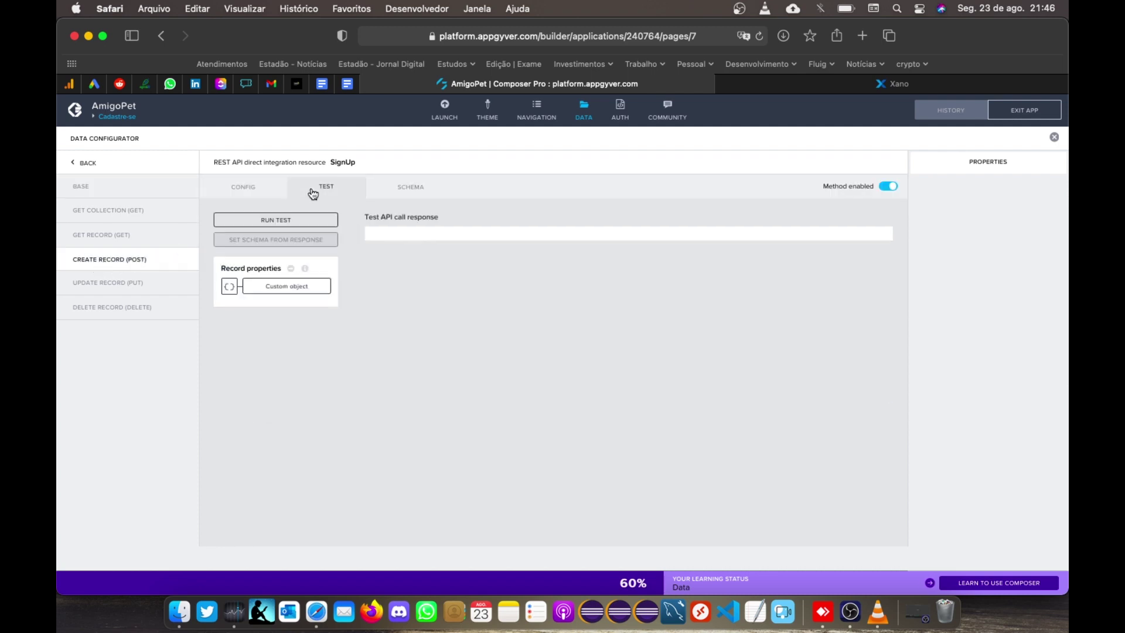
Step: Fill the SignUp test record with name 'teste appgyver', a test e-mail and a password, then save
{"action": "left_click", "coordinate": [285, 291]}
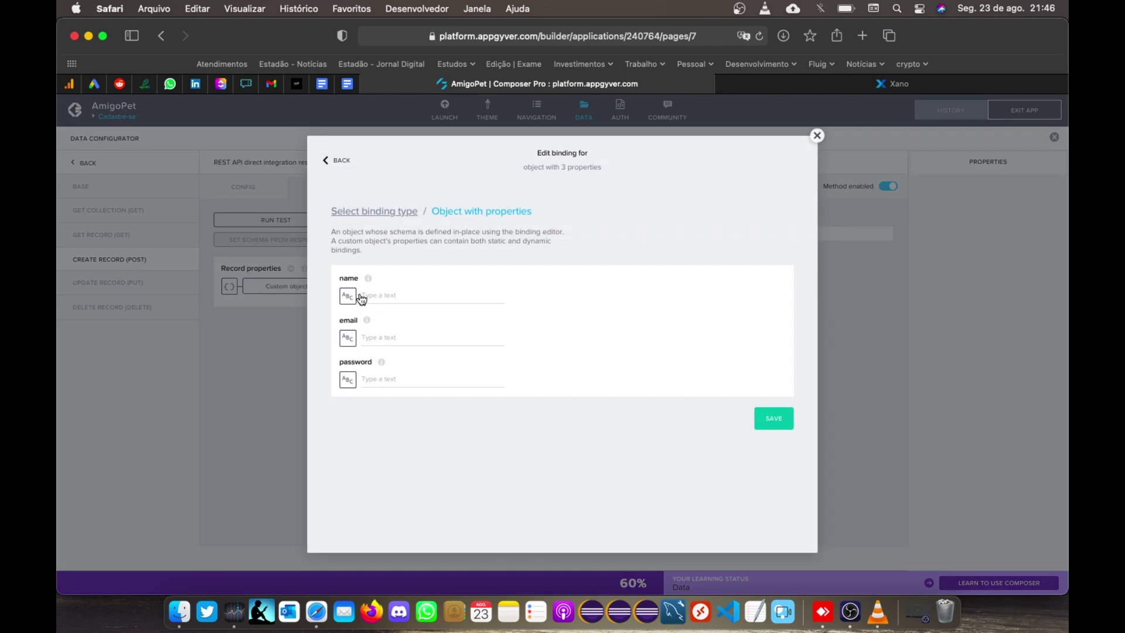
{"action": "type", "text": "teste appgyver"}
{"action": "key", "text": "Tab"}
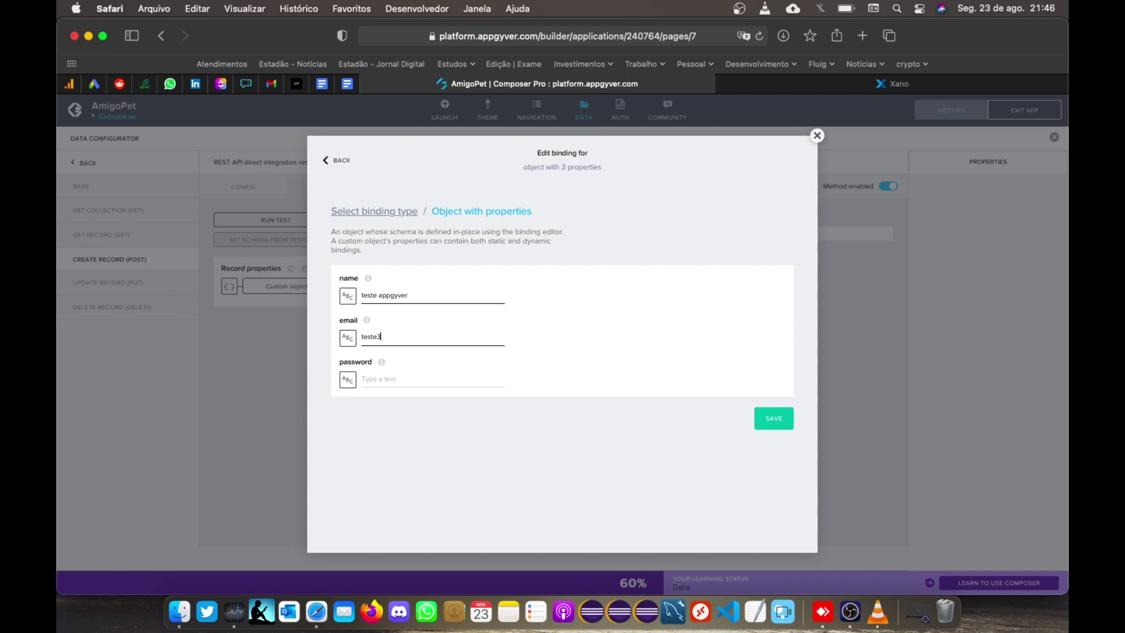
{"action": "key", "text": "Tab"}
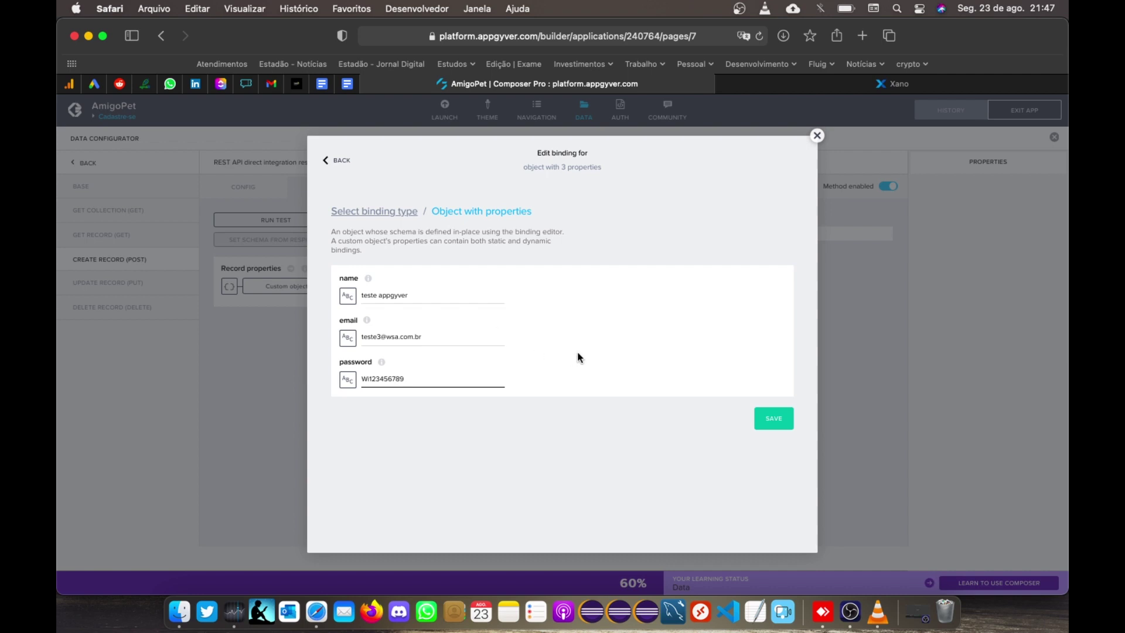
{"action": "left_click", "coordinate": [382, 338]}
{"action": "left_click", "coordinate": [770, 419]}
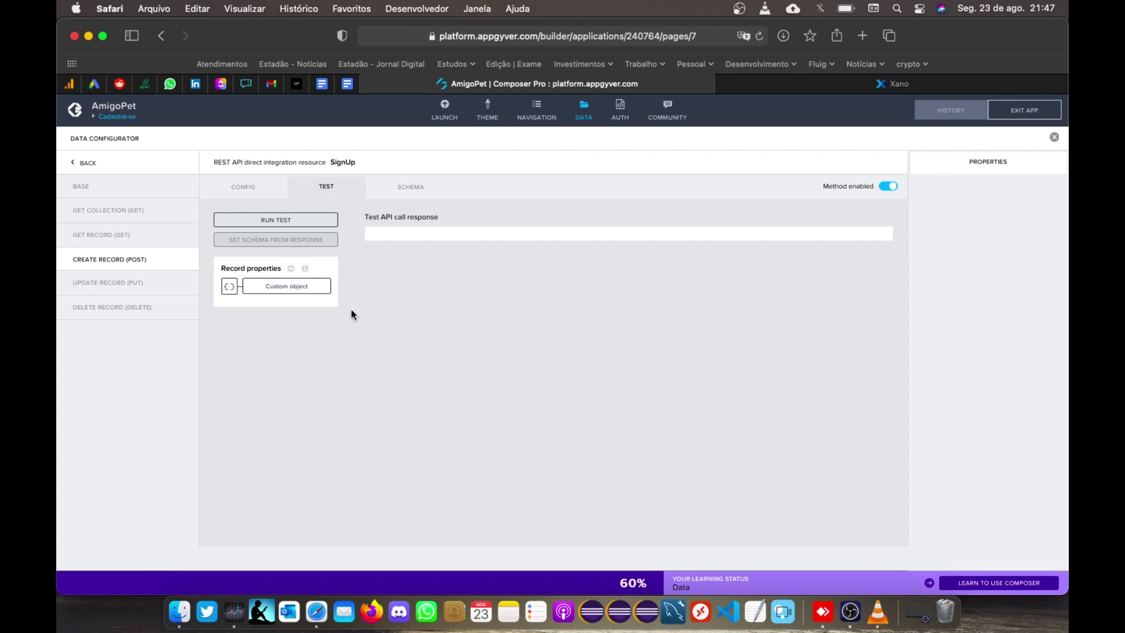
Step: Run the SignUp create test, set the POST response schema from its authToken result, and save
{"action": "left_click", "coordinate": [271, 221]}
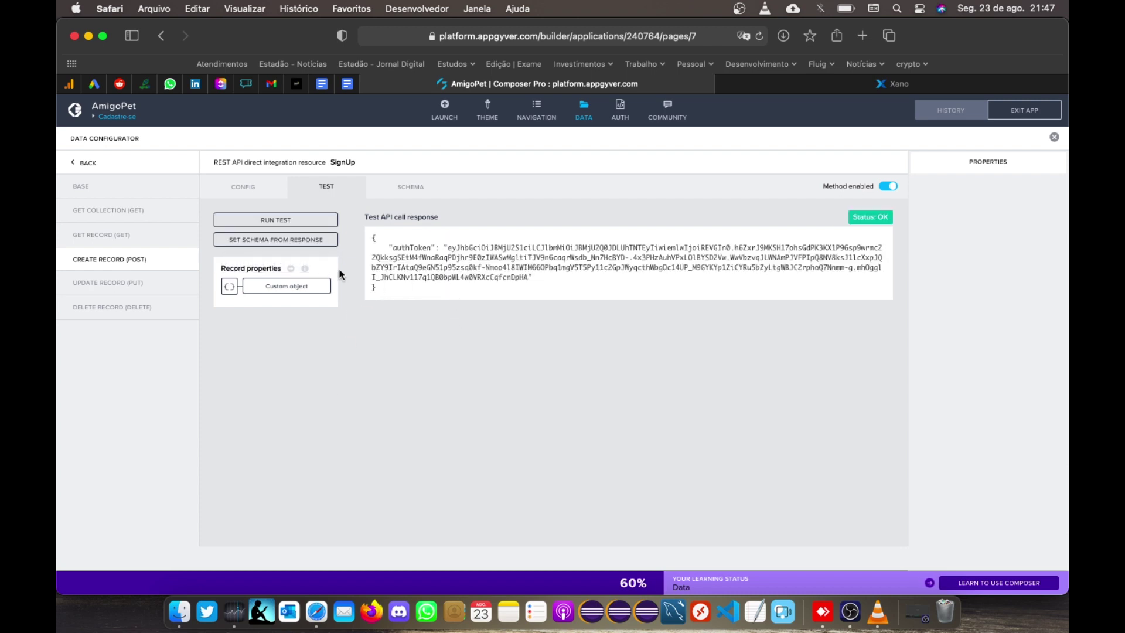
{"action": "double_click", "coordinate": [397, 248]}
{"action": "left_click_drag", "start_coordinate": [448, 247], "coordinate": [529, 278]}
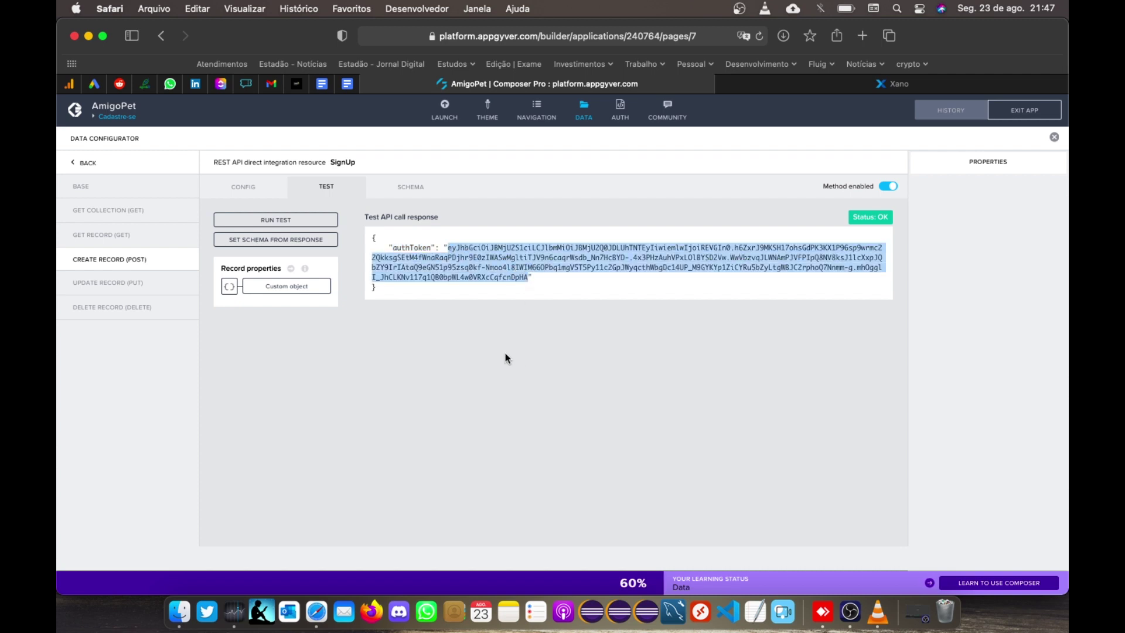
{"action": "left_click", "coordinate": [288, 245]}
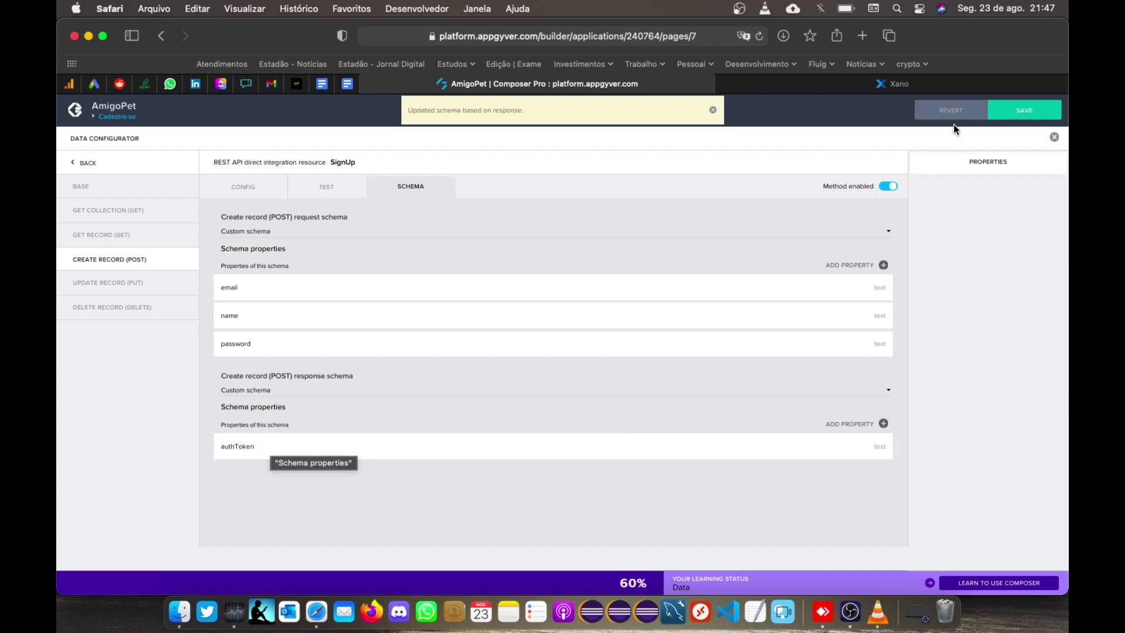
{"action": "left_click", "coordinate": [1019, 111]}
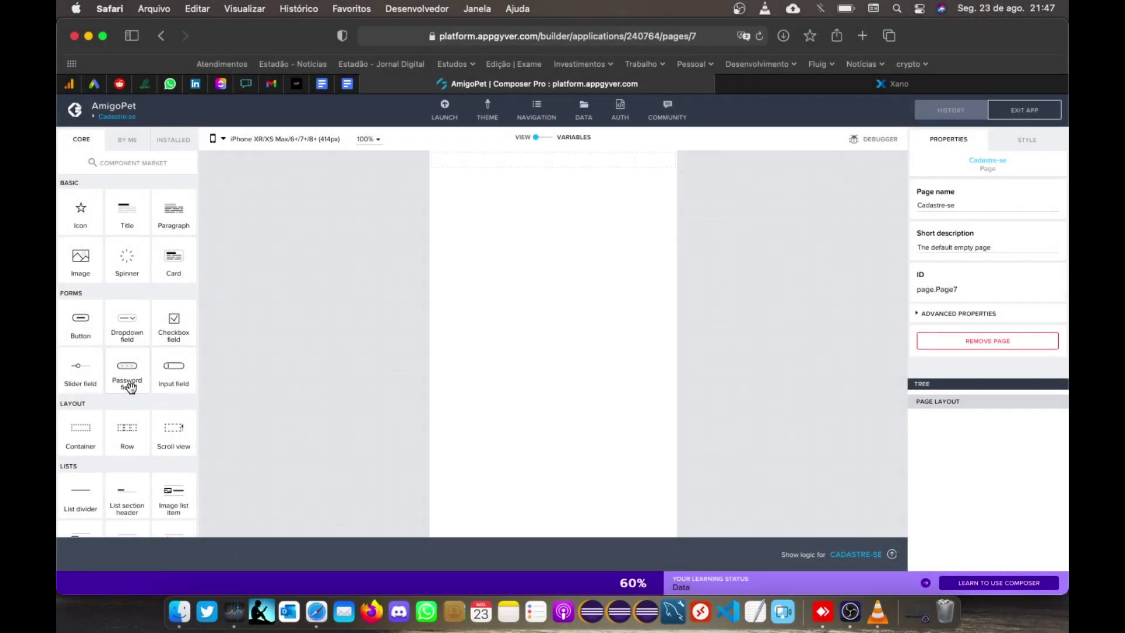
Step: Add a container on Cadastre-se holding three input fields with a button below them
{"action": "left_click_drag", "start_coordinate": [80, 432], "coordinate": [462, 414]}
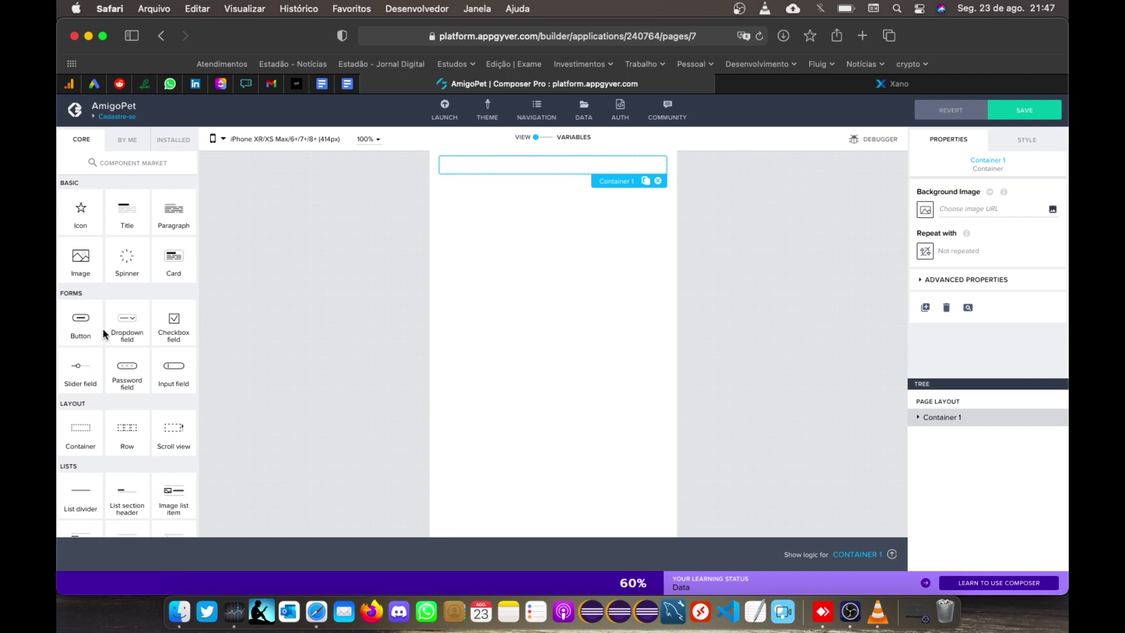
{"action": "left_click_drag", "start_coordinate": [173, 370], "coordinate": [864, 421]}
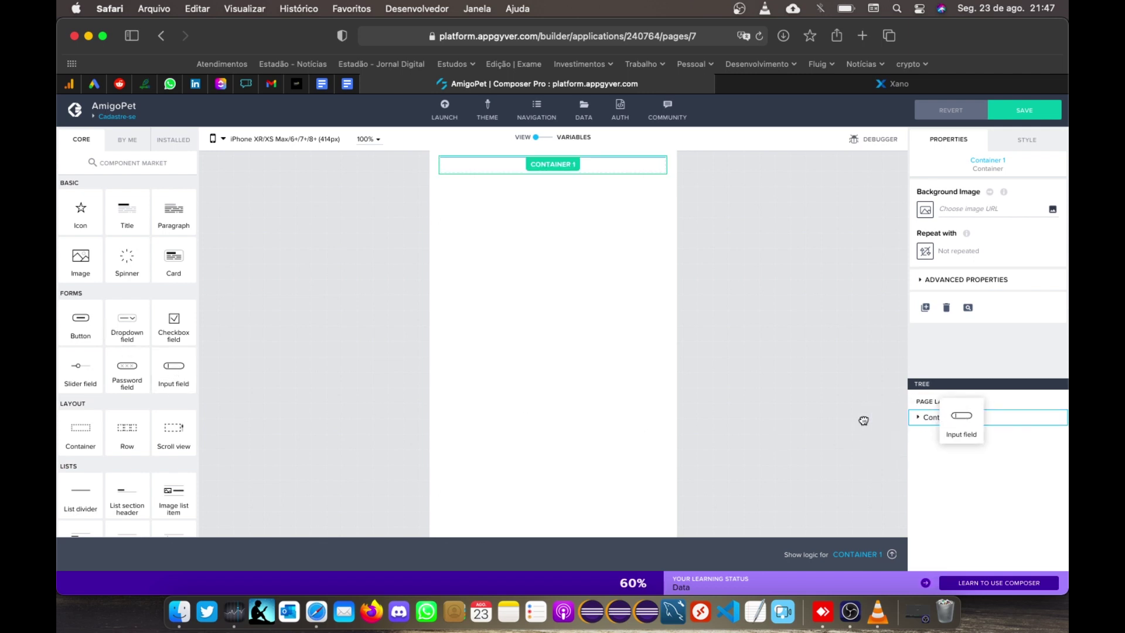
{"action": "left_click_drag", "start_coordinate": [956, 419], "coordinate": [956, 419]}
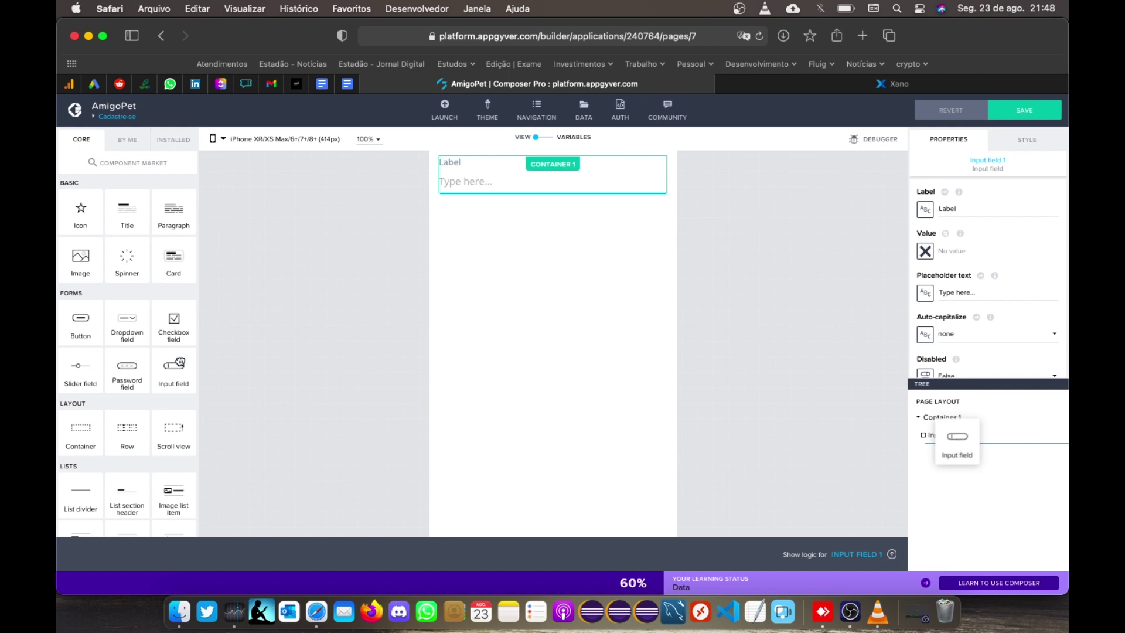
{"action": "left_click_drag", "start_coordinate": [169, 368], "coordinate": [956, 450]}
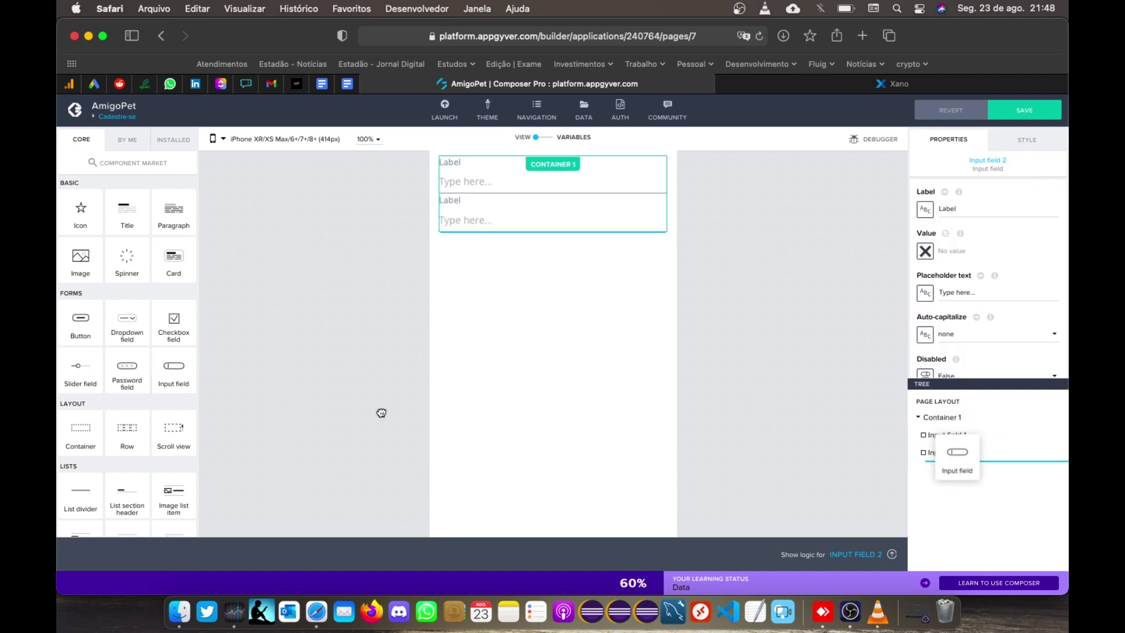
{"action": "left_click_drag", "start_coordinate": [80, 319], "coordinate": [955, 471]}
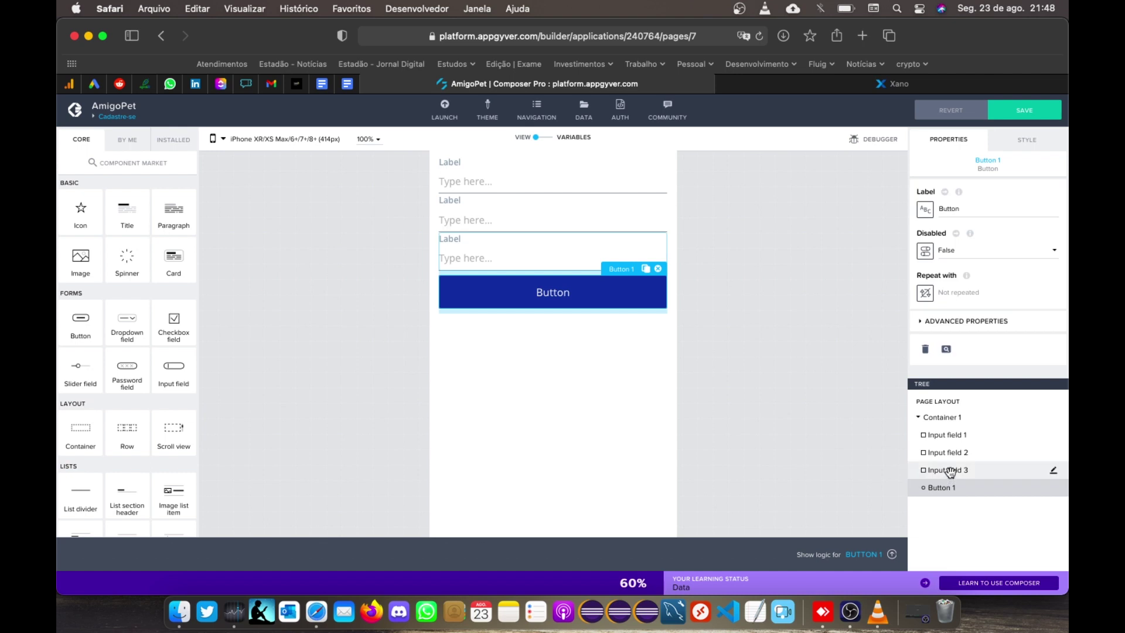
Step: Label the first input field Nome and clear its placeholder text
{"action": "left_click", "coordinate": [494, 181]}
{"action": "left_click_drag", "start_coordinate": [972, 208], "coordinate": [885, 207]}
{"action": "type", "text": "N"}
{"action": "left_click", "coordinate": [1016, 297]}
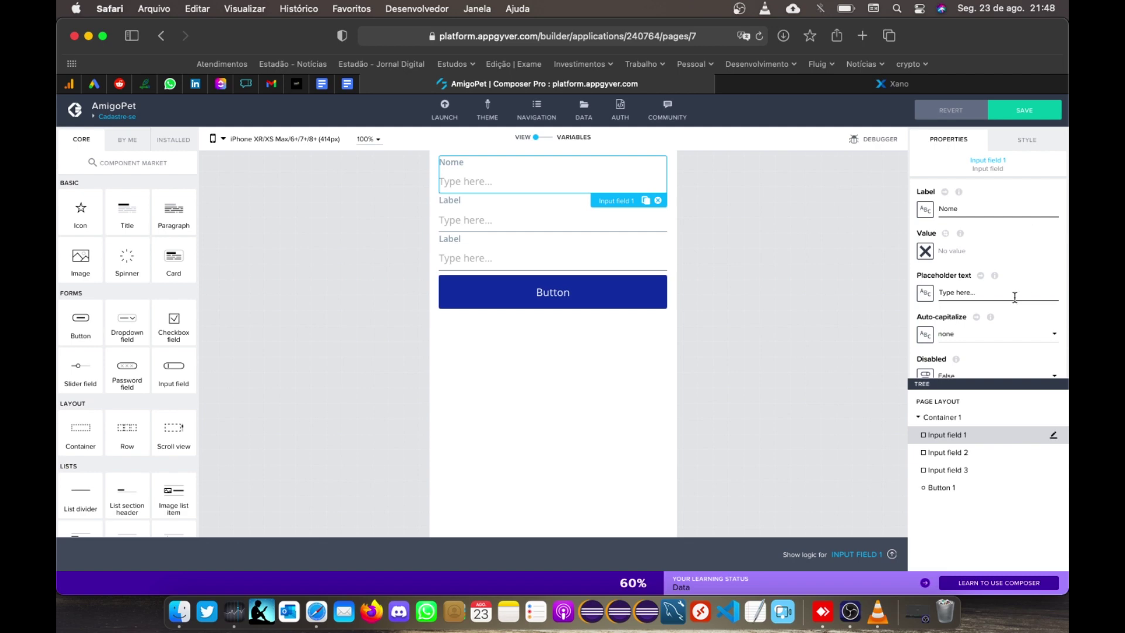
{"action": "left_click_drag", "start_coordinate": [998, 292], "coordinate": [841, 282]}
{"action": "key", "text": "BackSpace"}
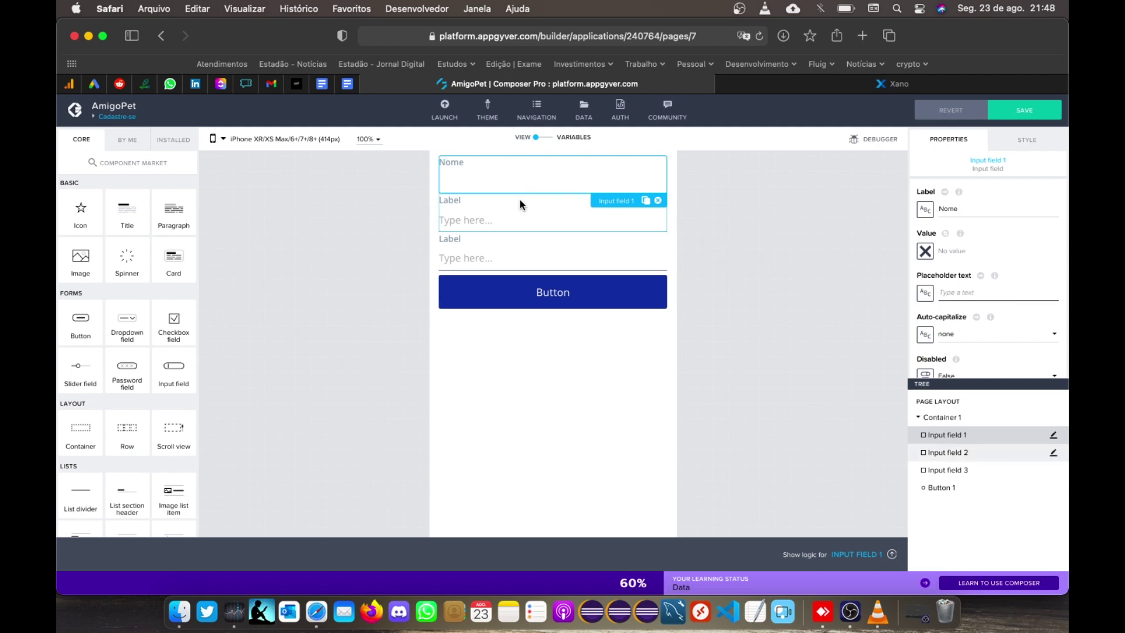
Step: Label the second and third input fields E-mail and Password
{"action": "left_click", "coordinate": [519, 201]}
{"action": "left_click", "coordinate": [955, 211]}
{"action": "type", "text": "E-mail"}
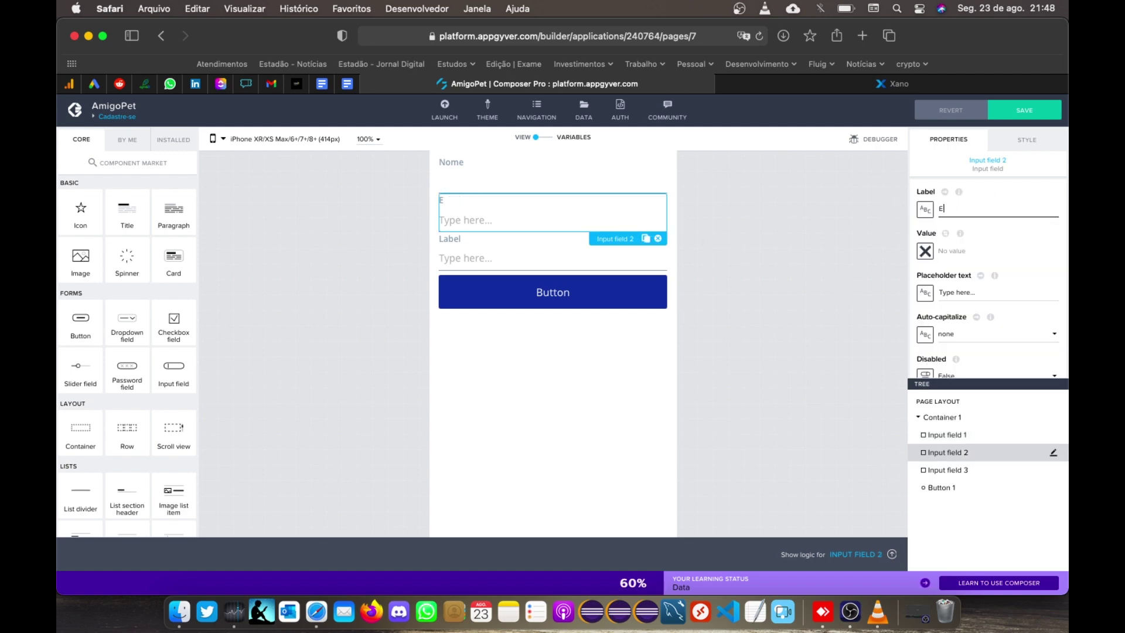
{"action": "left_click", "coordinate": [495, 256]}
{"action": "left_click", "coordinate": [967, 209]}
{"action": "type", "text": "Password"}
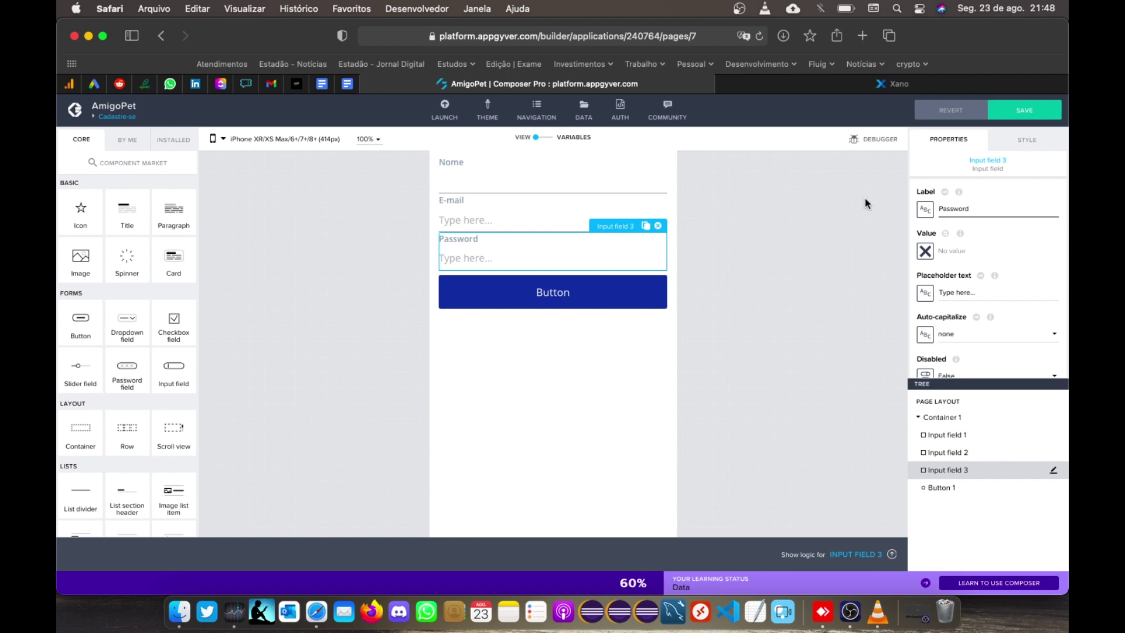
Step: Clear the placeholder text of the Password and E-mail fields
{"action": "left_click", "coordinate": [986, 296]}
{"action": "key", "text": "super+a"}
{"action": "key", "text": "BackSpace"}
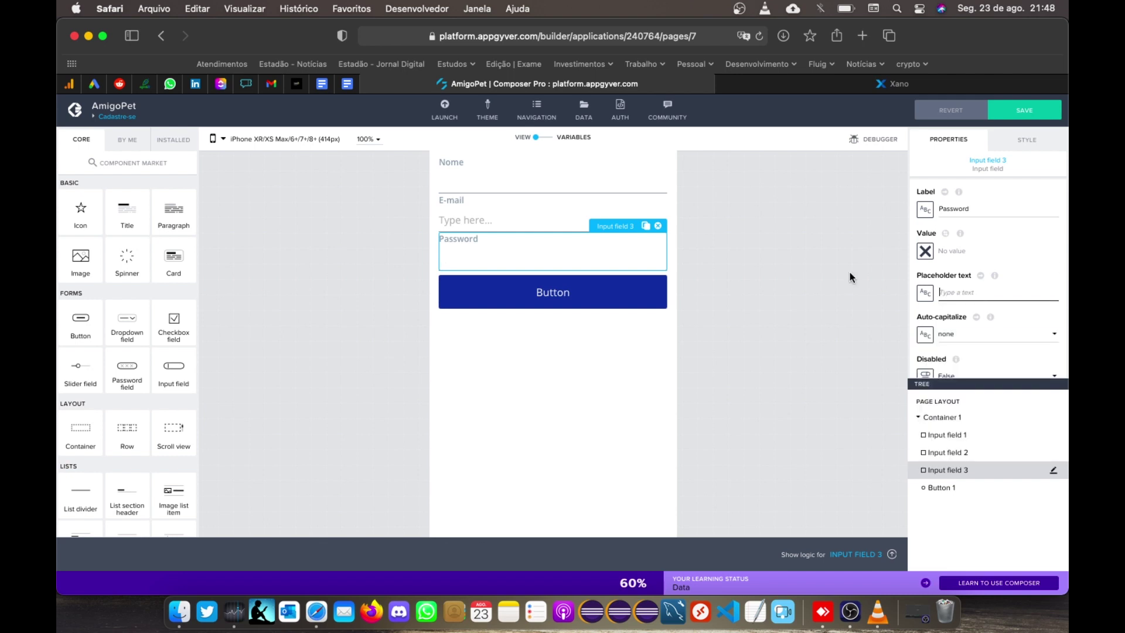
{"action": "left_click", "coordinate": [539, 220]}
{"action": "left_click", "coordinate": [978, 292]}
{"action": "key", "text": "super+a"}
{"action": "key", "text": "BackSpace"}
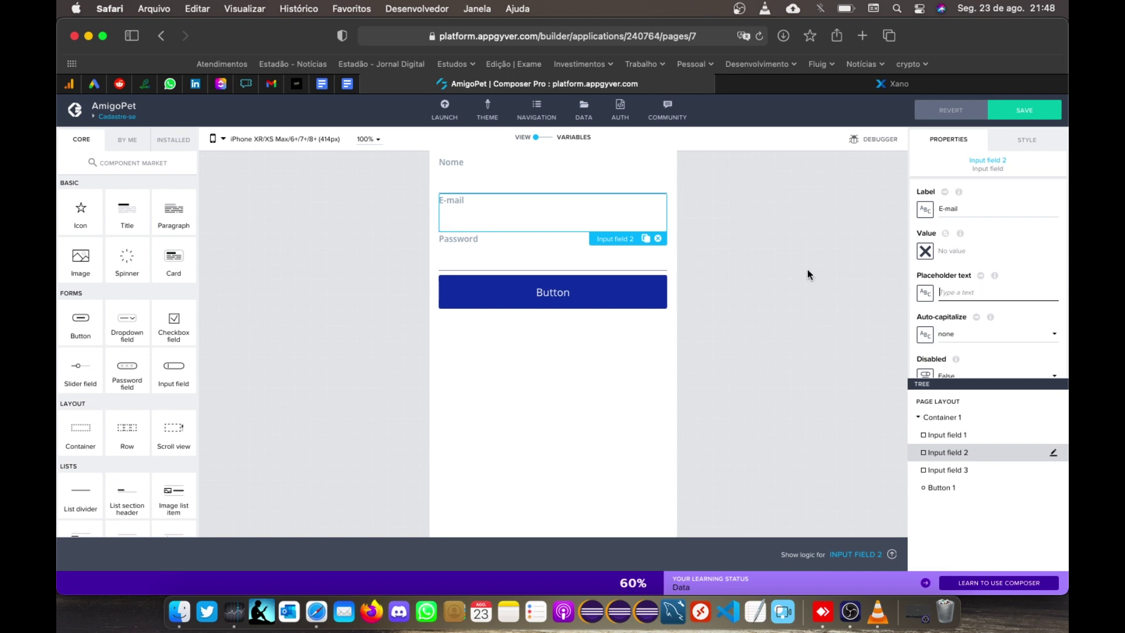
Step: Check the Nome, E-mail and Password fields' settings one by one
{"action": "left_click", "coordinate": [801, 283]}
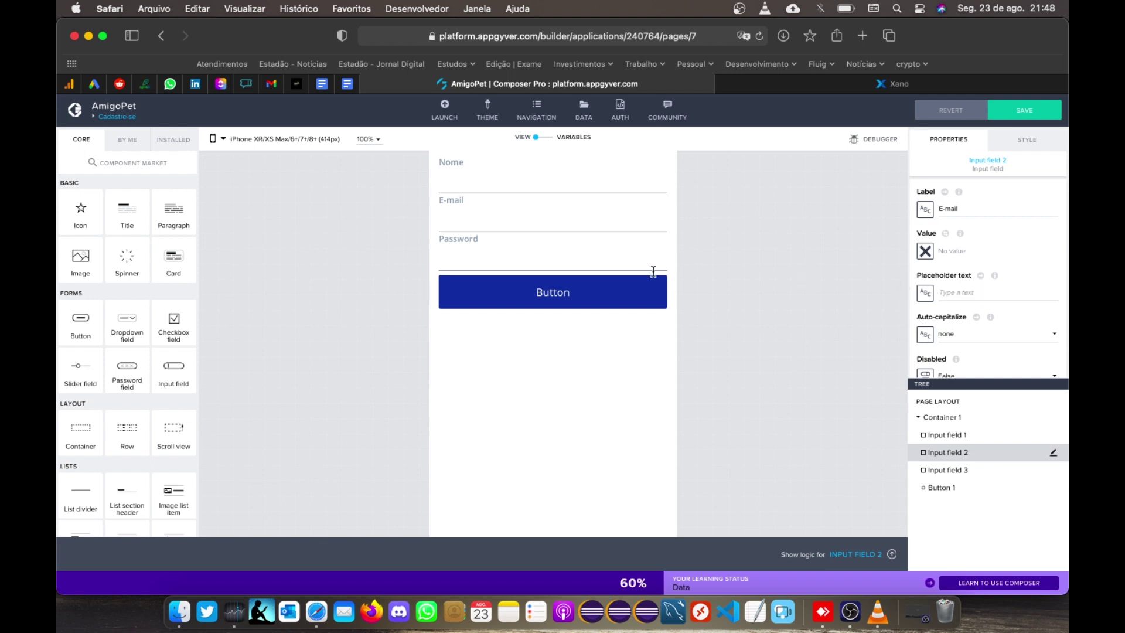
{"action": "left_click", "coordinate": [507, 171]}
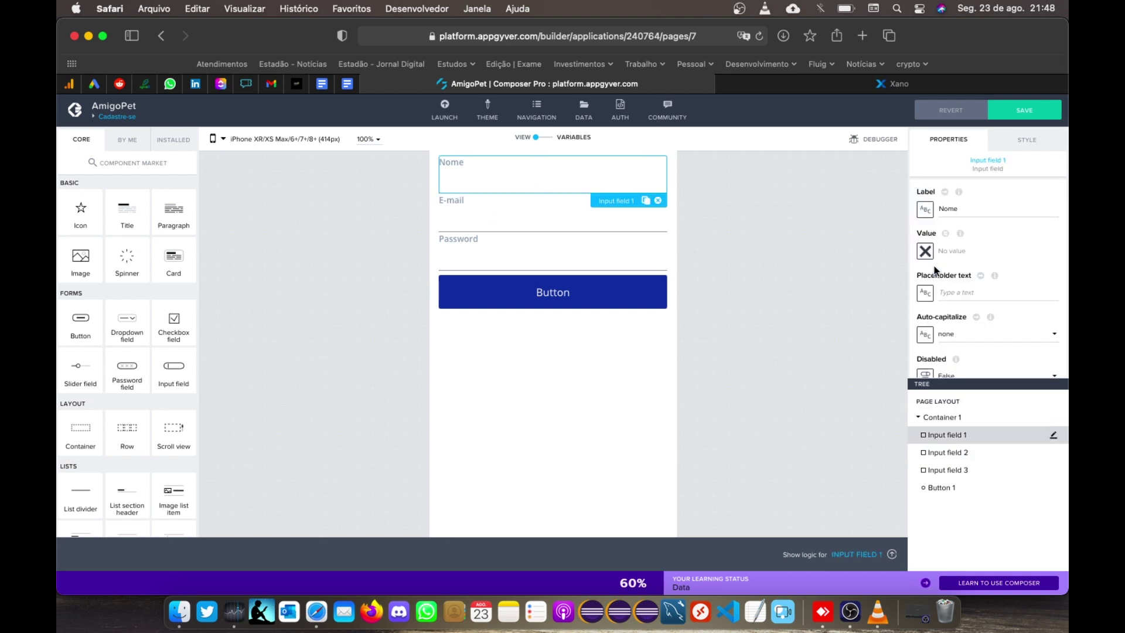
{"action": "scroll", "coordinate": [949, 226], "scroll_direction": "down", "scroll_amount": 2}
{"action": "left_click", "coordinate": [529, 211]}
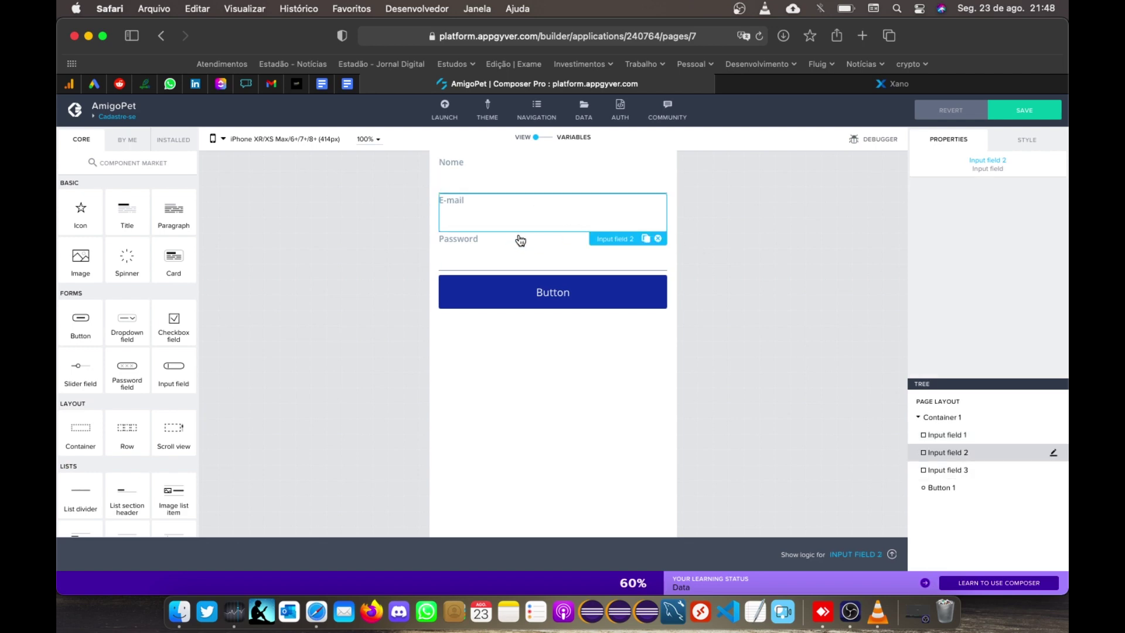
{"action": "left_click", "coordinate": [505, 234]}
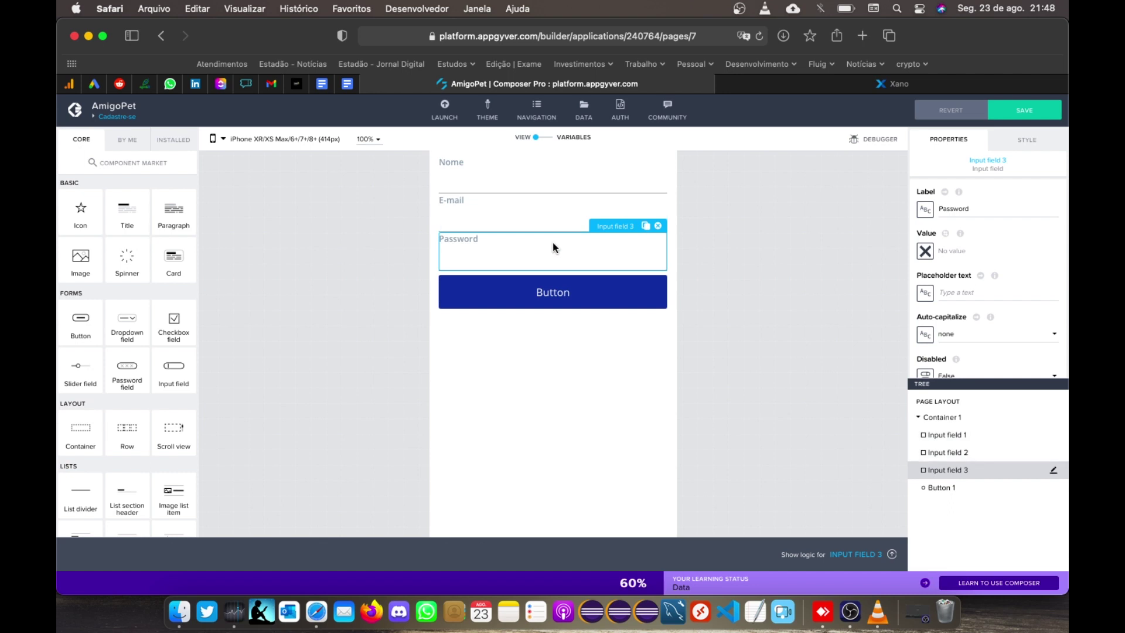
{"action": "left_click", "coordinate": [816, 310]}
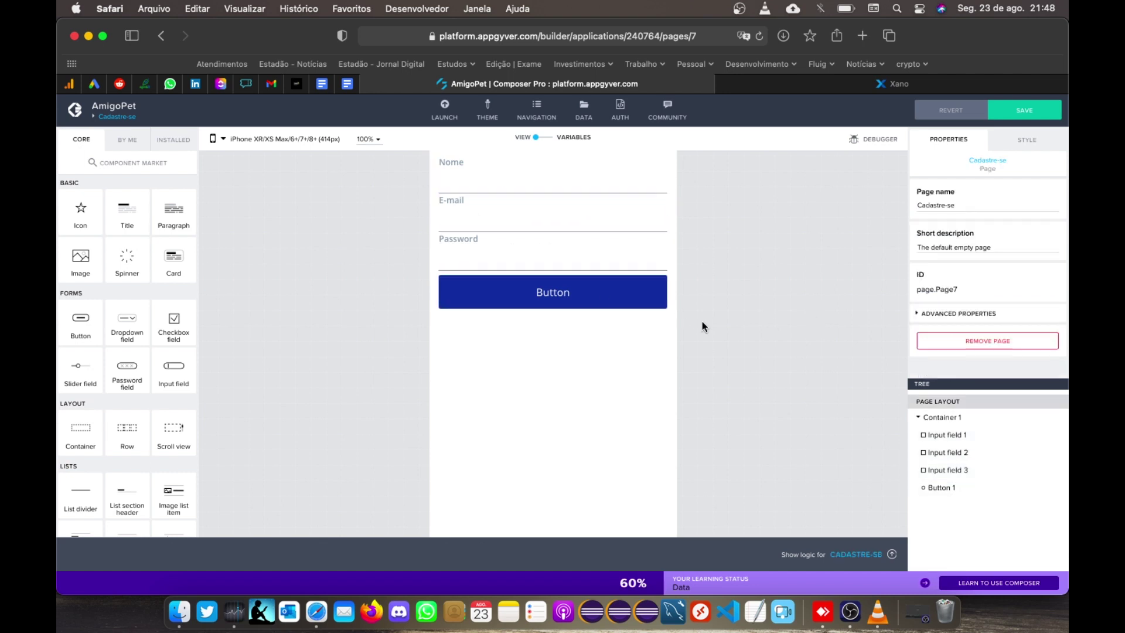
Step: Caption the button CADASTRAR and save the app
{"action": "left_click", "coordinate": [571, 296]}
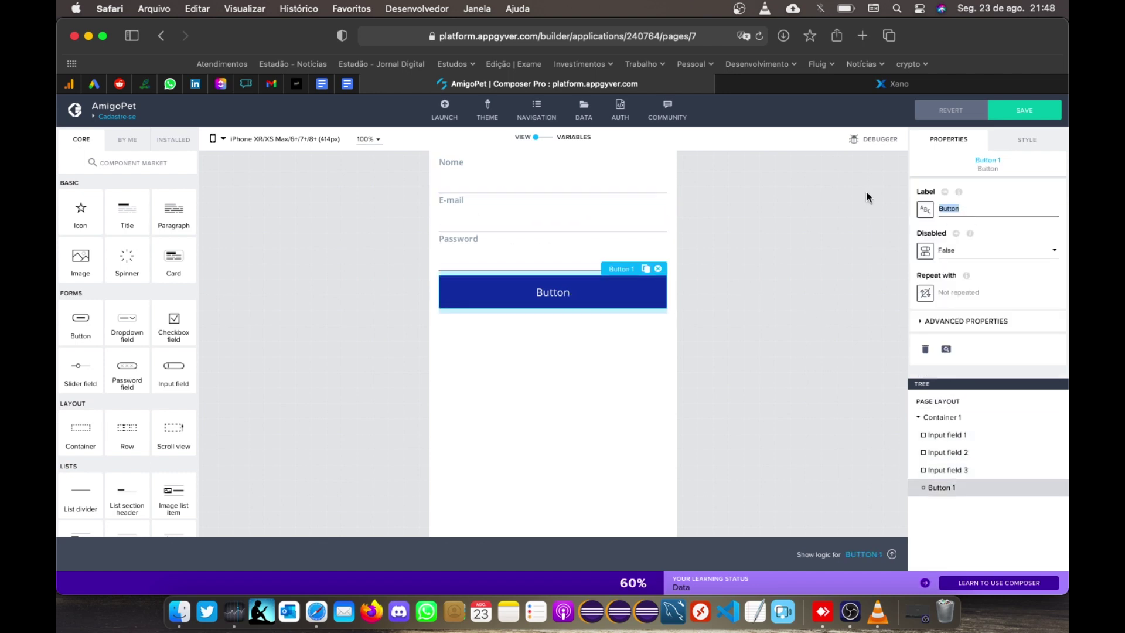
{"action": "type", "text": "Cada"}
{"action": "key", "text": "BackSpace"}
{"action": "key", "text": "BackSpace"}
{"action": "key", "text": "BackSpace"}
{"action": "type", "text": "ADASTRAR"}
{"action": "left_click", "coordinate": [832, 239]}
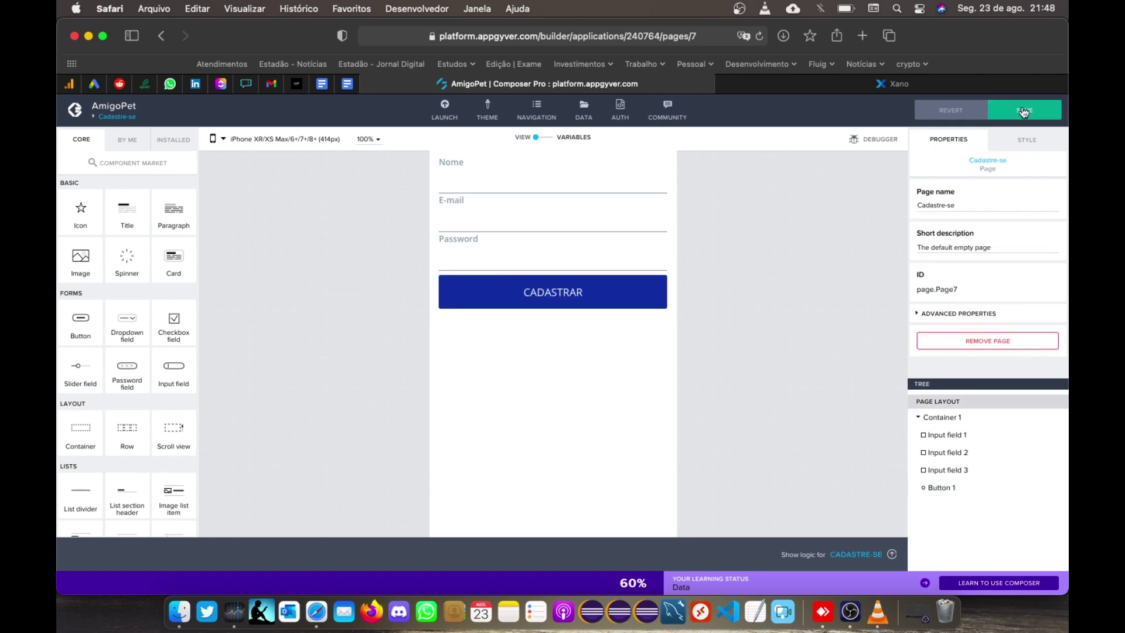
{"action": "left_click", "coordinate": [1023, 112]}
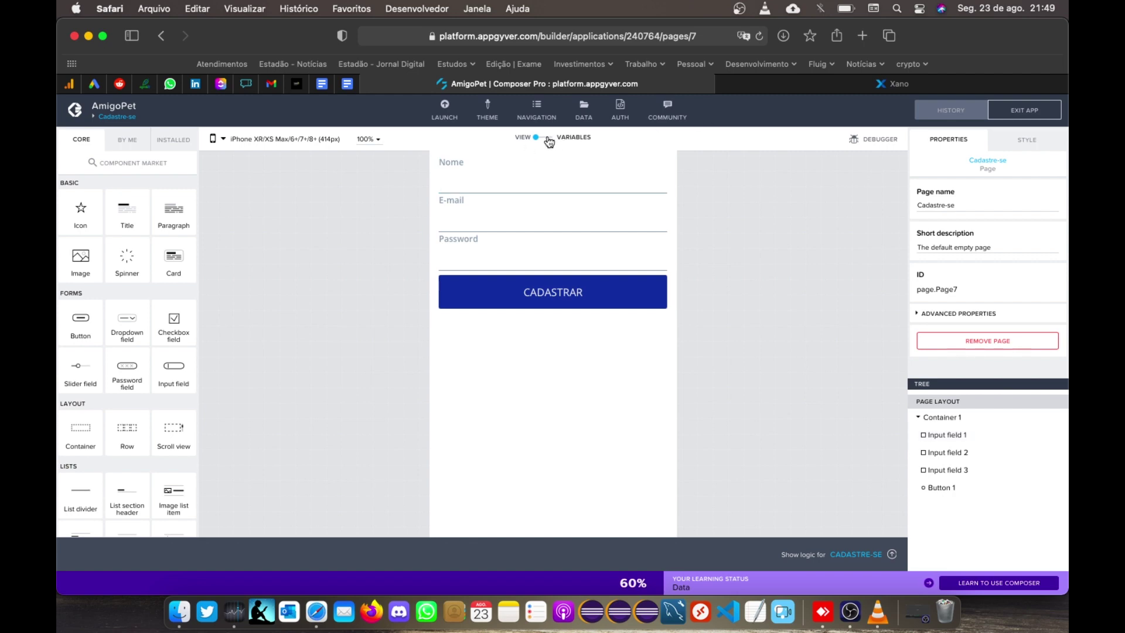
Step: Add a page data variable from the SignUp resource as a new data record
{"action": "left_click", "coordinate": [549, 139]}
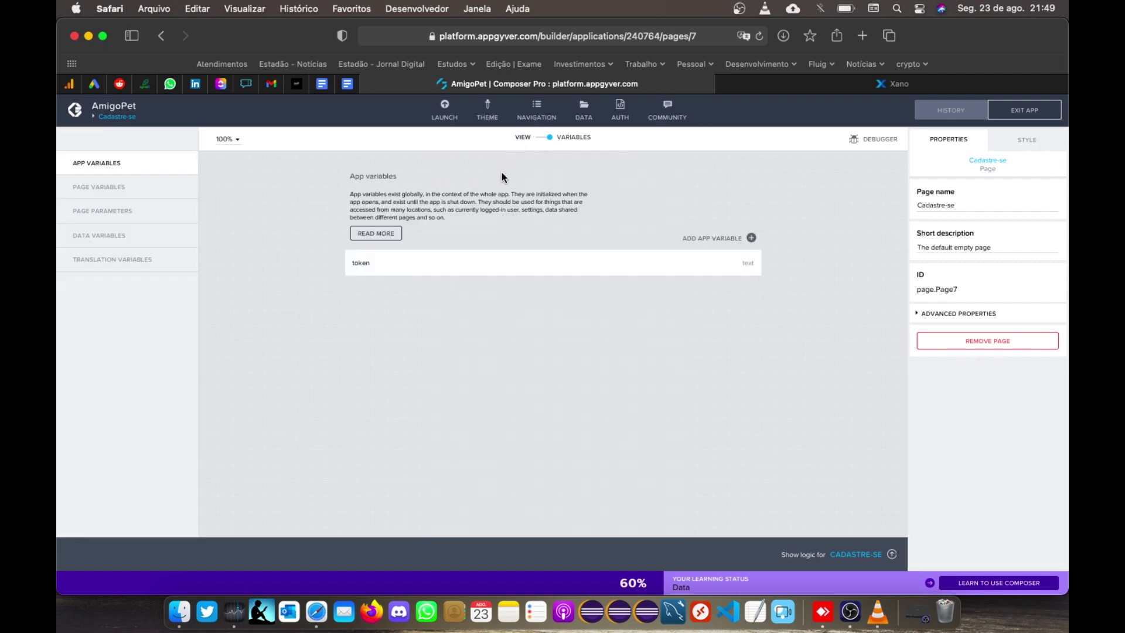
{"action": "left_click", "coordinate": [83, 239]}
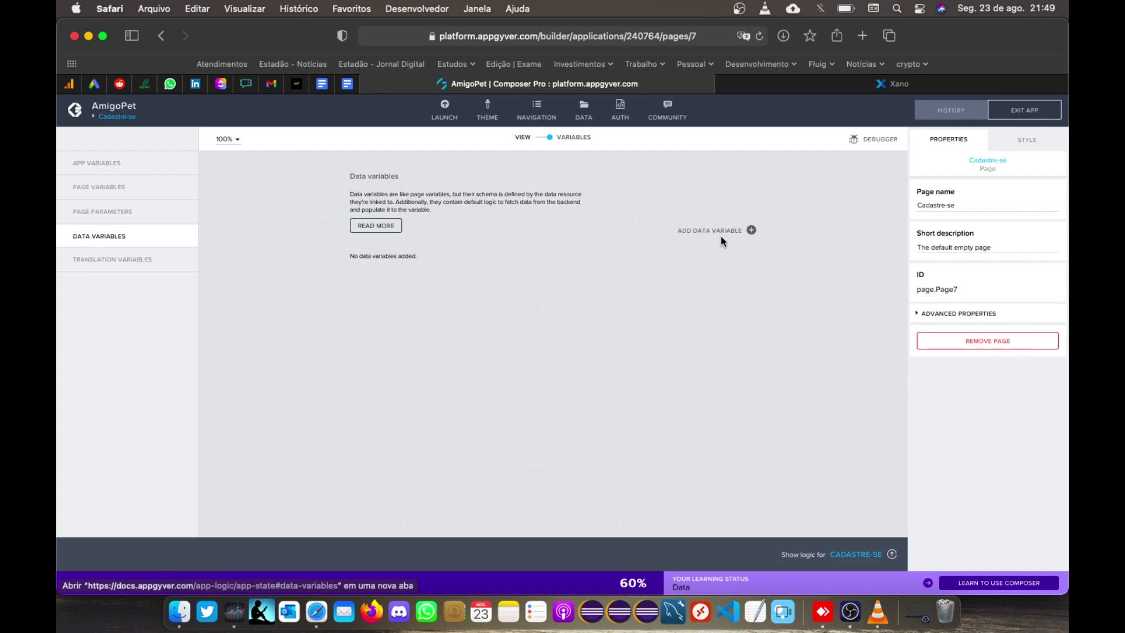
{"action": "left_click", "coordinate": [725, 233]}
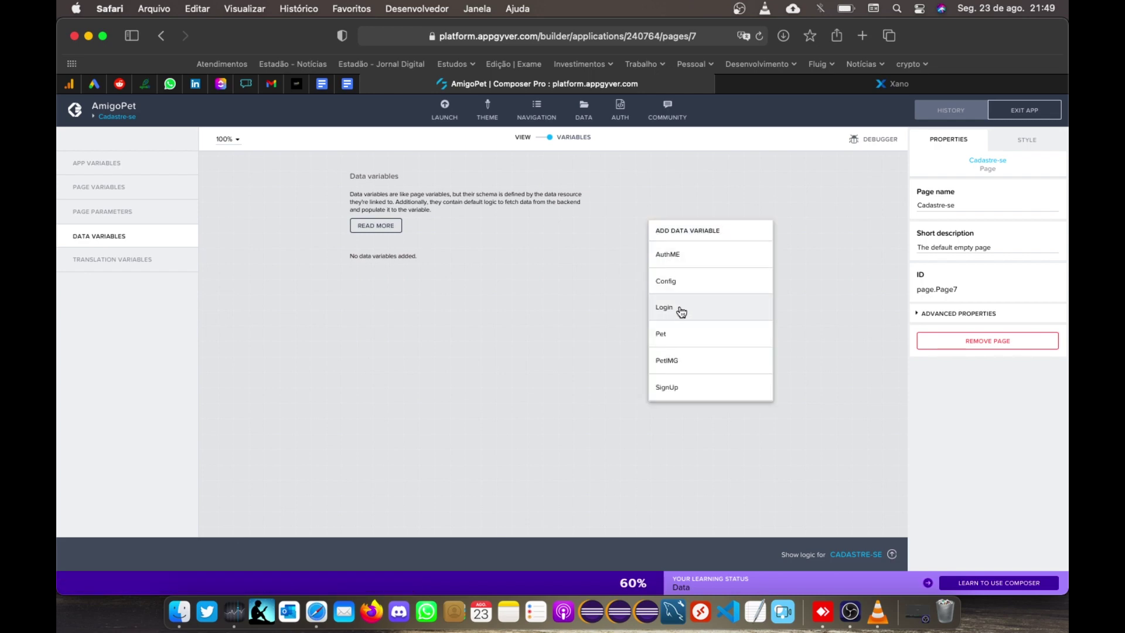
{"action": "left_click", "coordinate": [667, 387]}
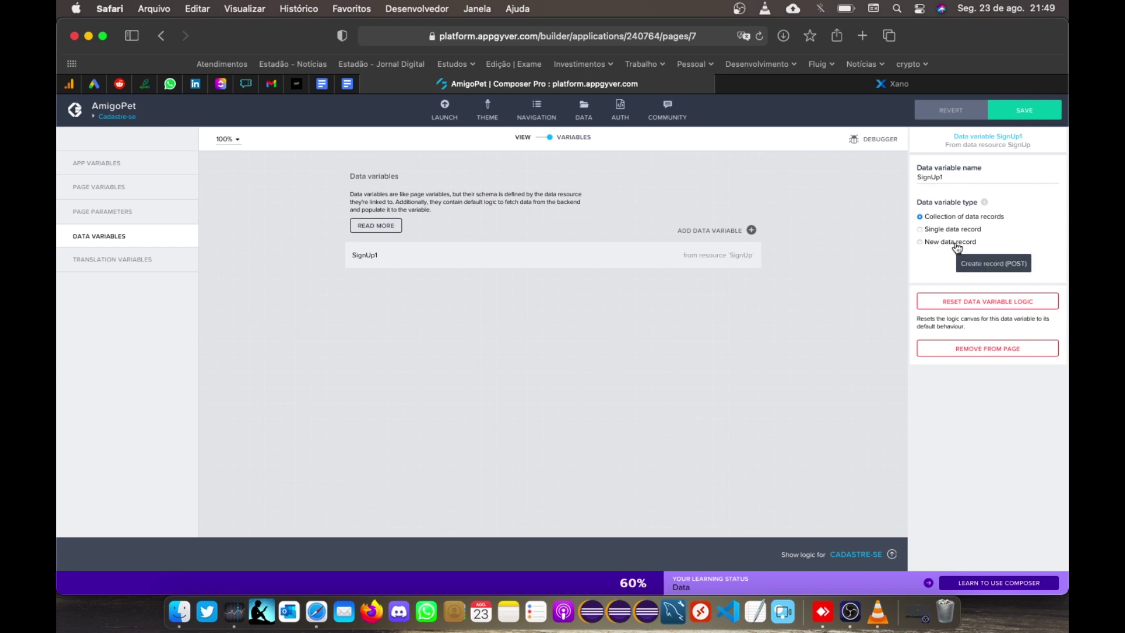
{"action": "left_click", "coordinate": [957, 243]}
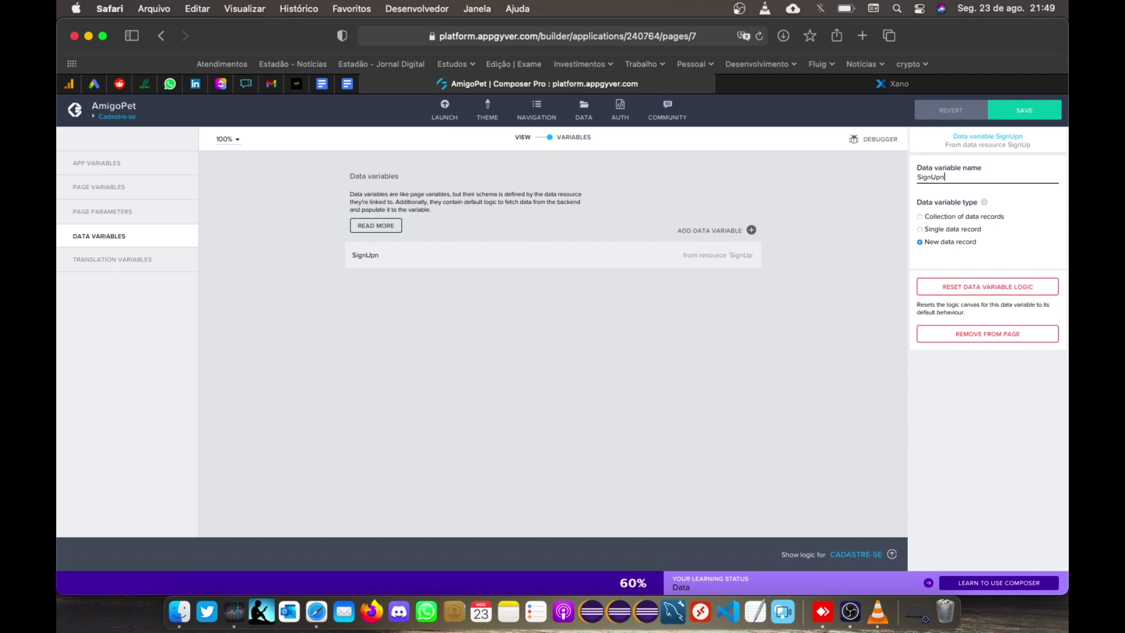
Step: Name the variable SignUpNewDataRecord, save, and show the Cadastre-se page's logic canvas
{"action": "type", "text": "DataRecord"}
{"action": "left_click", "coordinate": [1022, 110]}
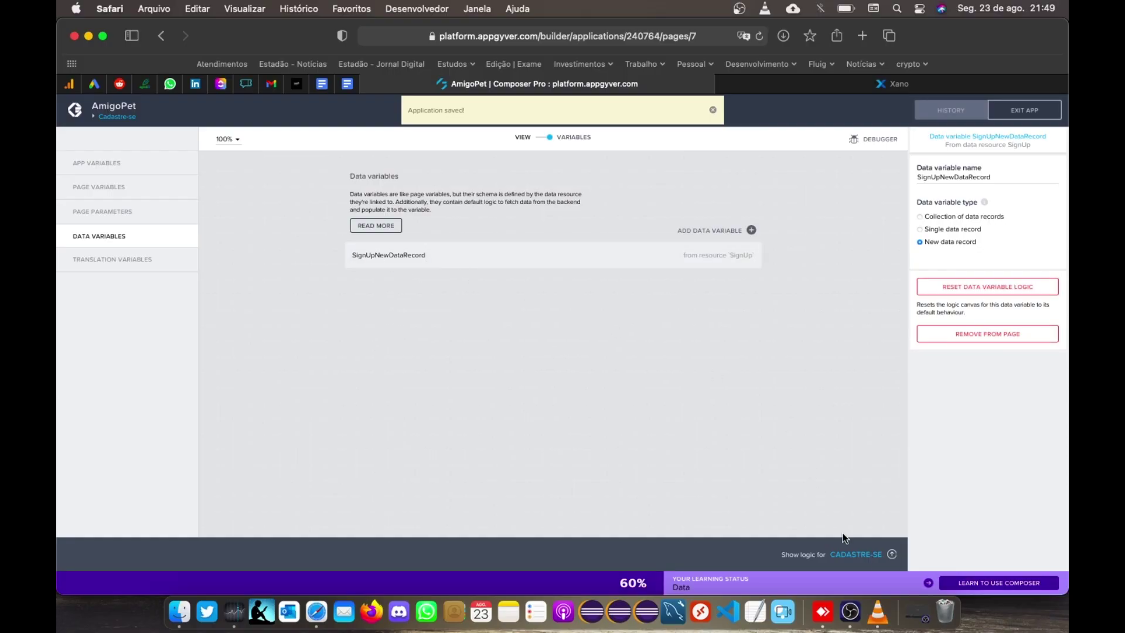
{"action": "left_click", "coordinate": [893, 556]}
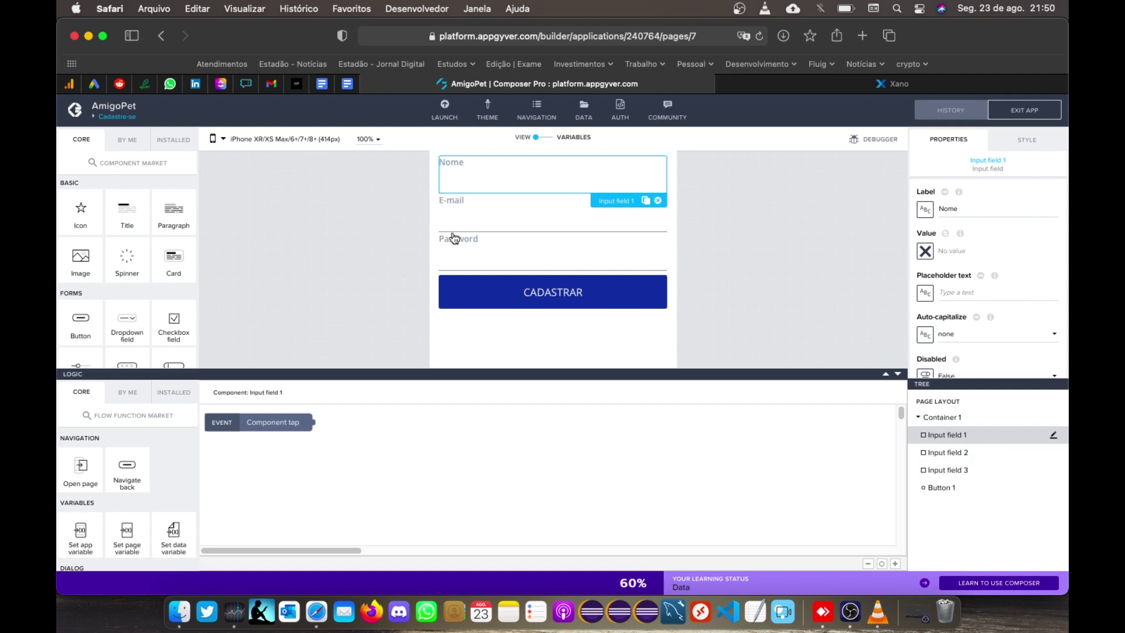
Step: Deselect the Nome field to return to the Cadastre-se layout with logic below
{"action": "left_click", "coordinate": [475, 189]}
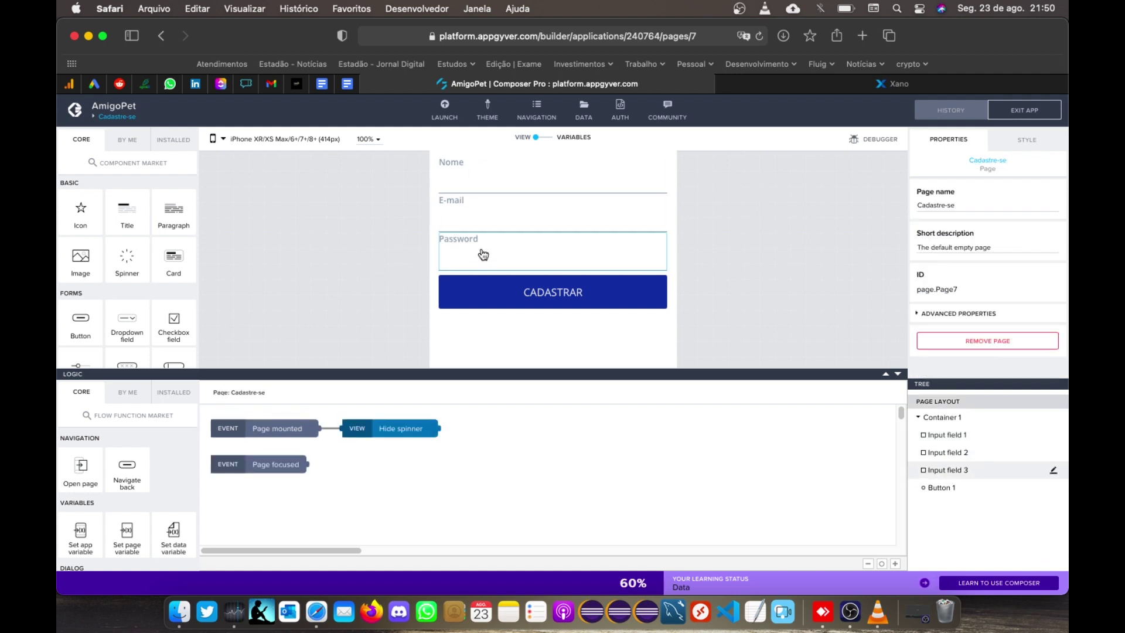
Step: Bind the Nome input's value to SignUpNewDataRecord.name
{"action": "left_click", "coordinate": [464, 180]}
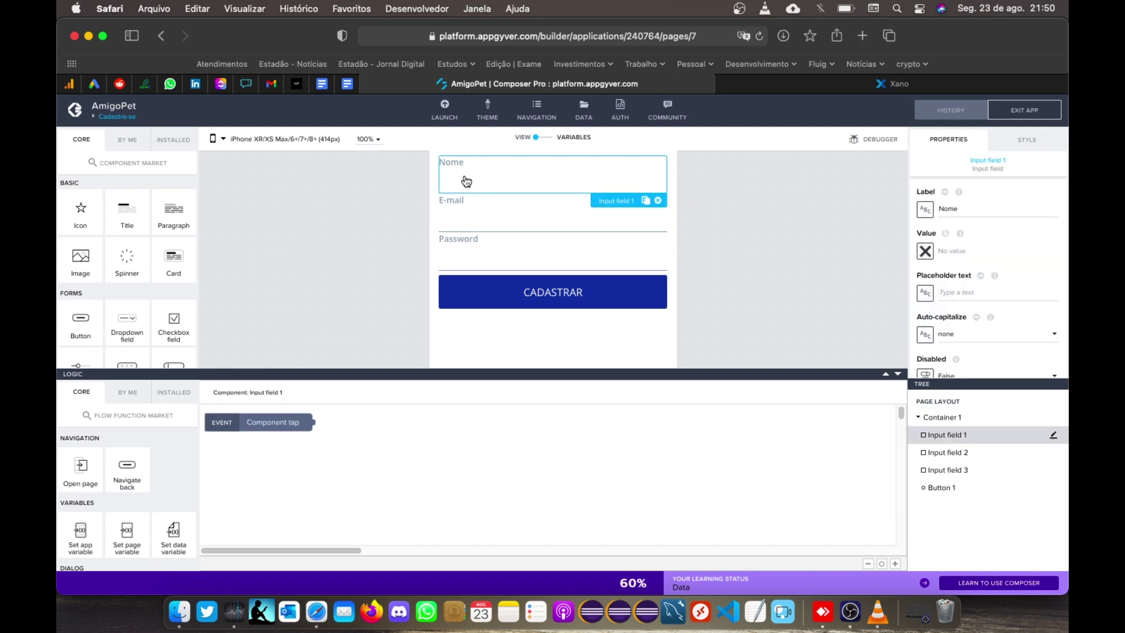
{"action": "left_click", "coordinate": [925, 252]}
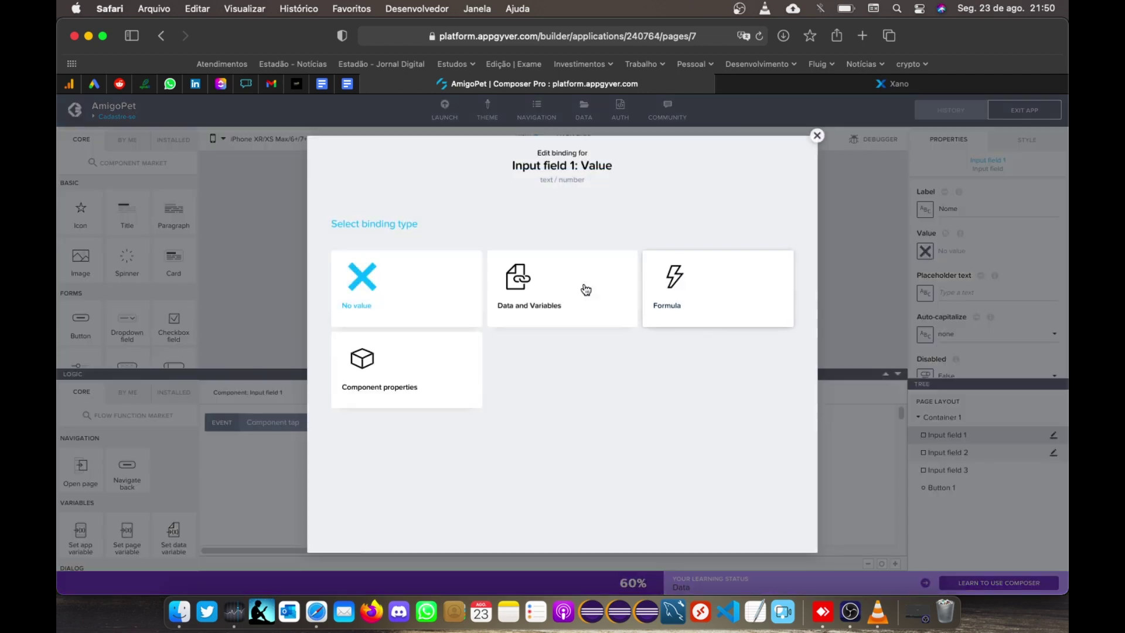
{"action": "left_click", "coordinate": [519, 295]}
{"action": "left_click", "coordinate": [723, 322]}
{"action": "left_click", "coordinate": [402, 324]}
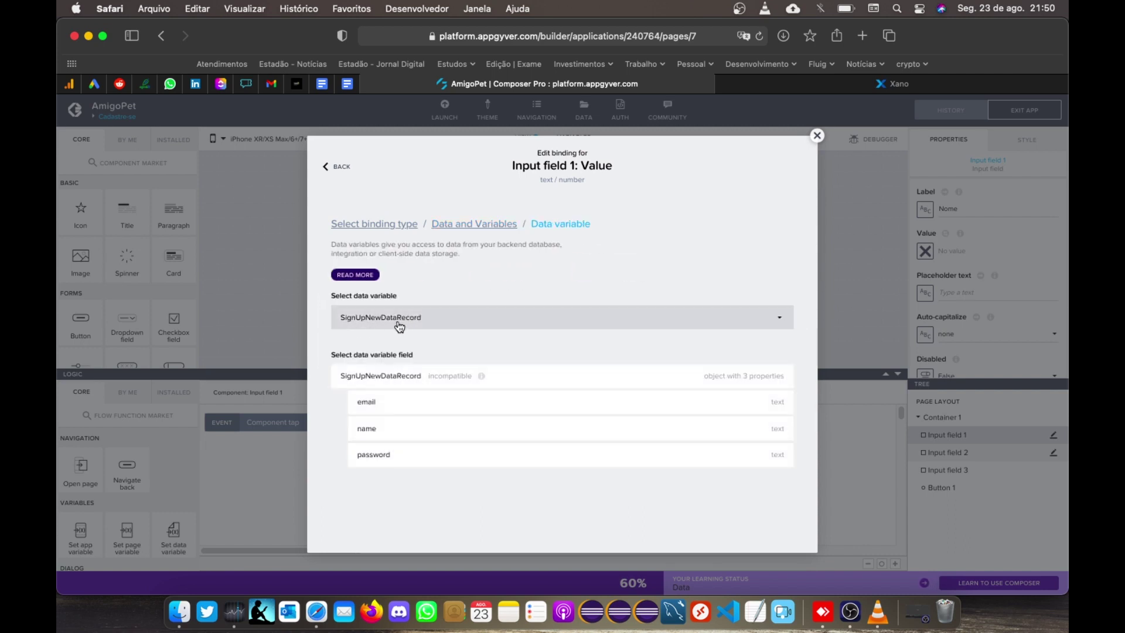
{"action": "left_click", "coordinate": [393, 438]}
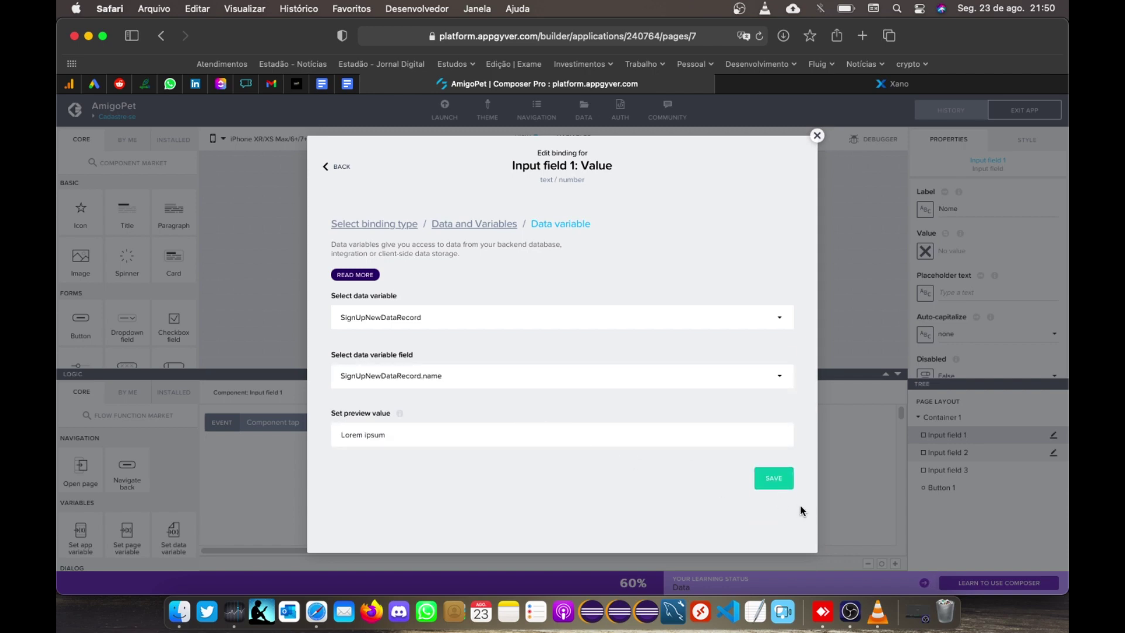
{"action": "left_click", "coordinate": [775, 484]}
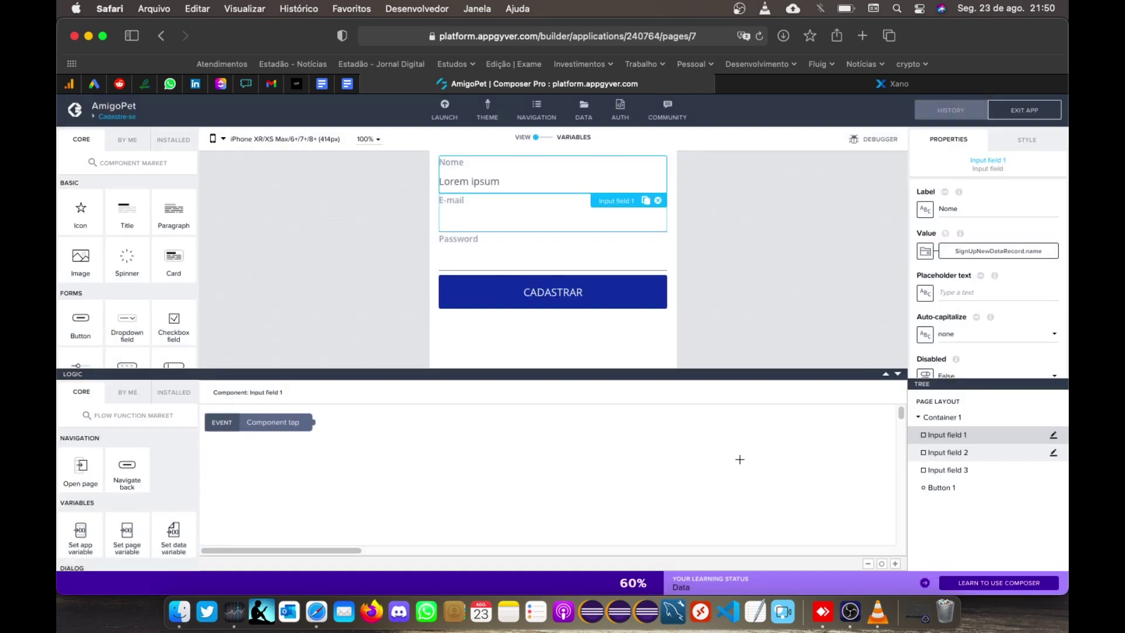
Step: Bind the E-mail input's value to SignUpNewDataRecord.email
{"action": "left_click", "coordinate": [497, 227]}
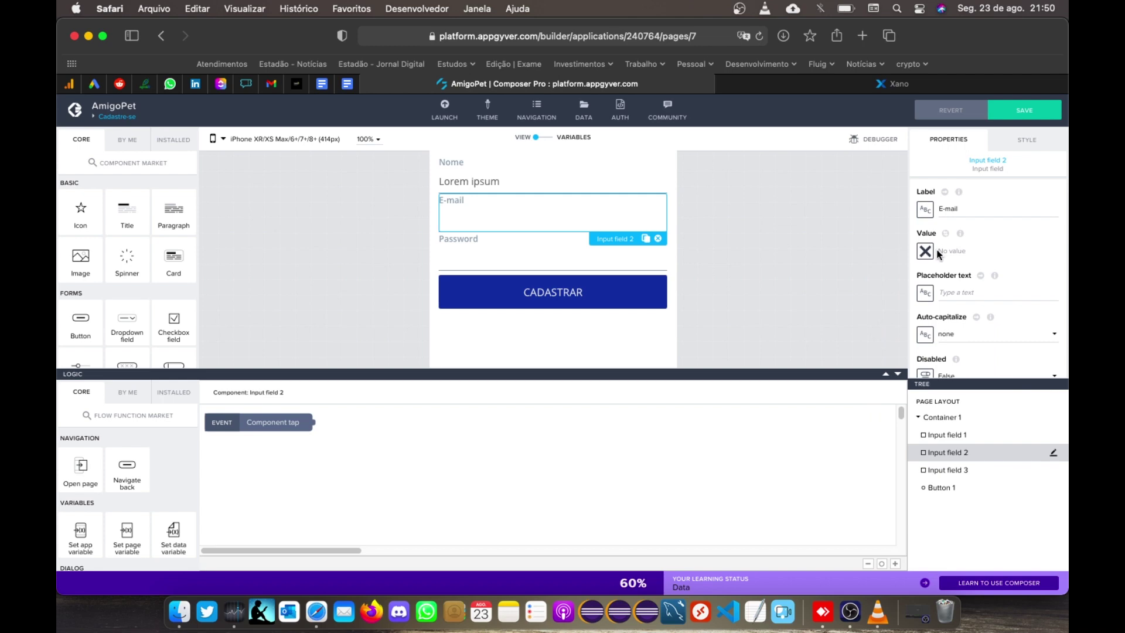
{"action": "left_click", "coordinate": [926, 251]}
{"action": "left_click", "coordinate": [594, 286]}
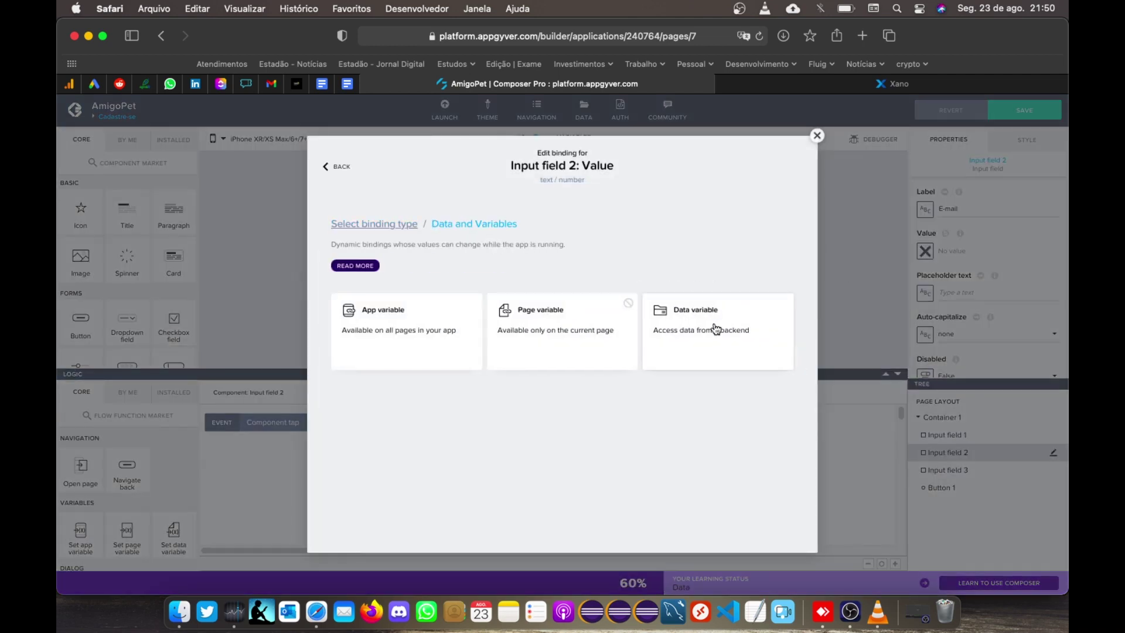
{"action": "left_click", "coordinate": [712, 326]}
{"action": "left_click", "coordinate": [527, 321]}
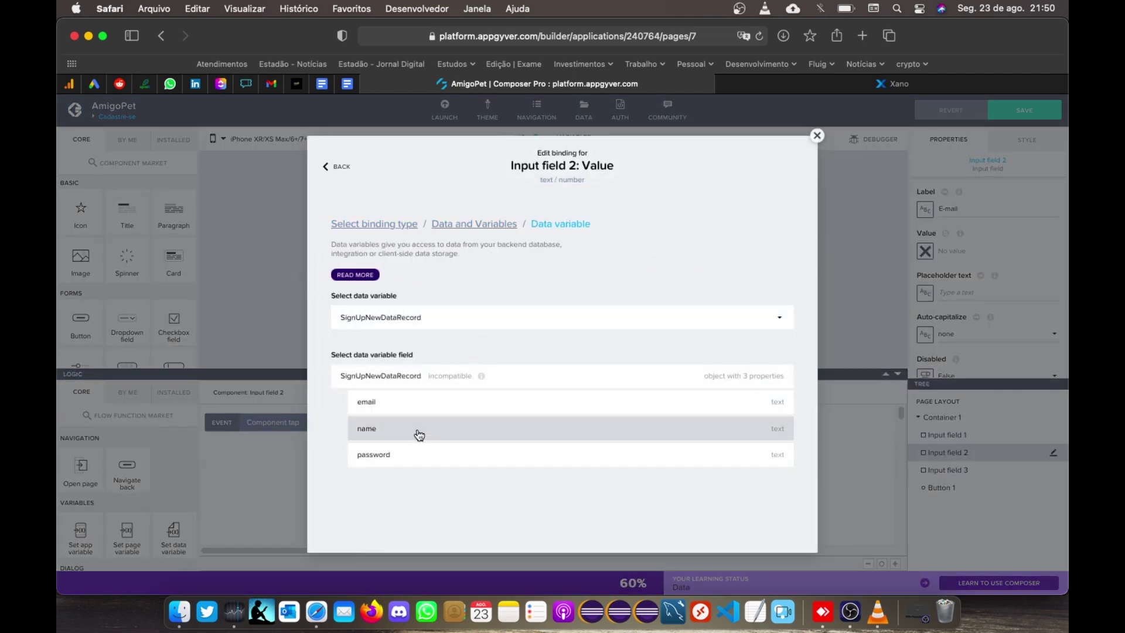
{"action": "left_click", "coordinate": [410, 404]}
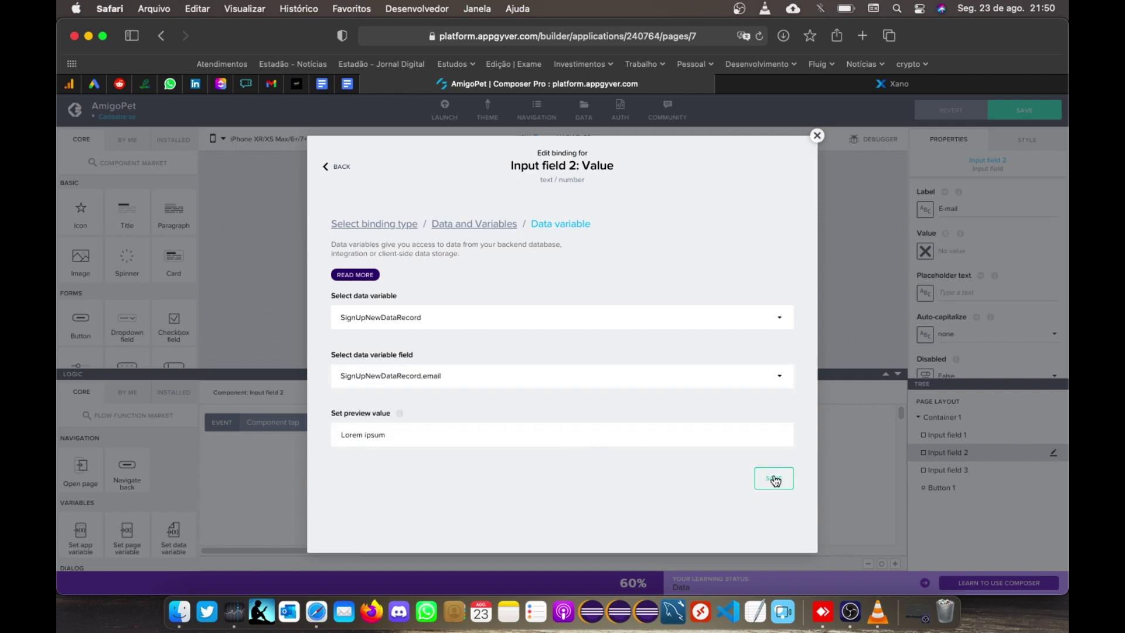
{"action": "left_click", "coordinate": [774, 478]}
Step: Bind the Password input's value to SignUpNewDataRecord.password
{"action": "left_click", "coordinate": [533, 260]}
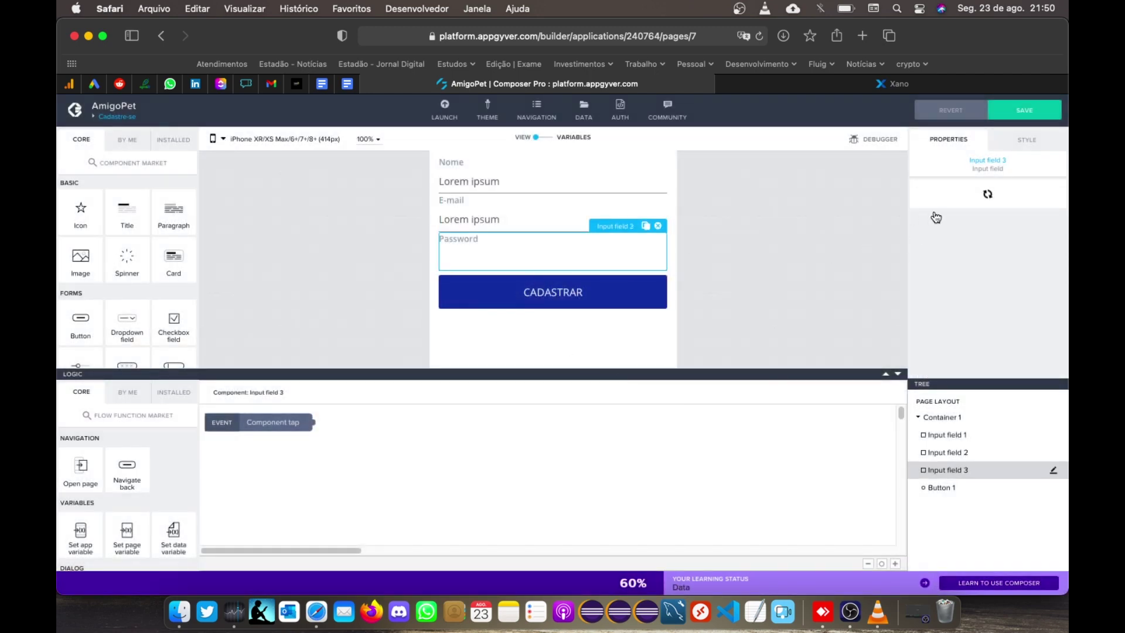
{"action": "left_click", "coordinate": [925, 251]}
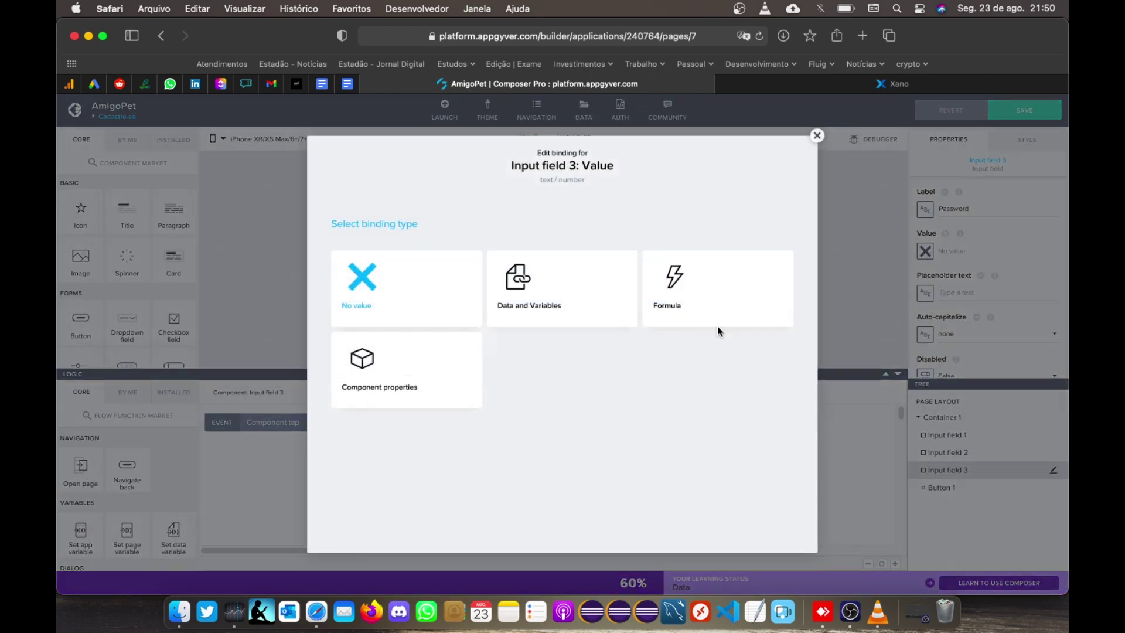
{"action": "left_click", "coordinate": [554, 300]}
{"action": "left_click", "coordinate": [683, 326]}
{"action": "left_click", "coordinate": [512, 324]}
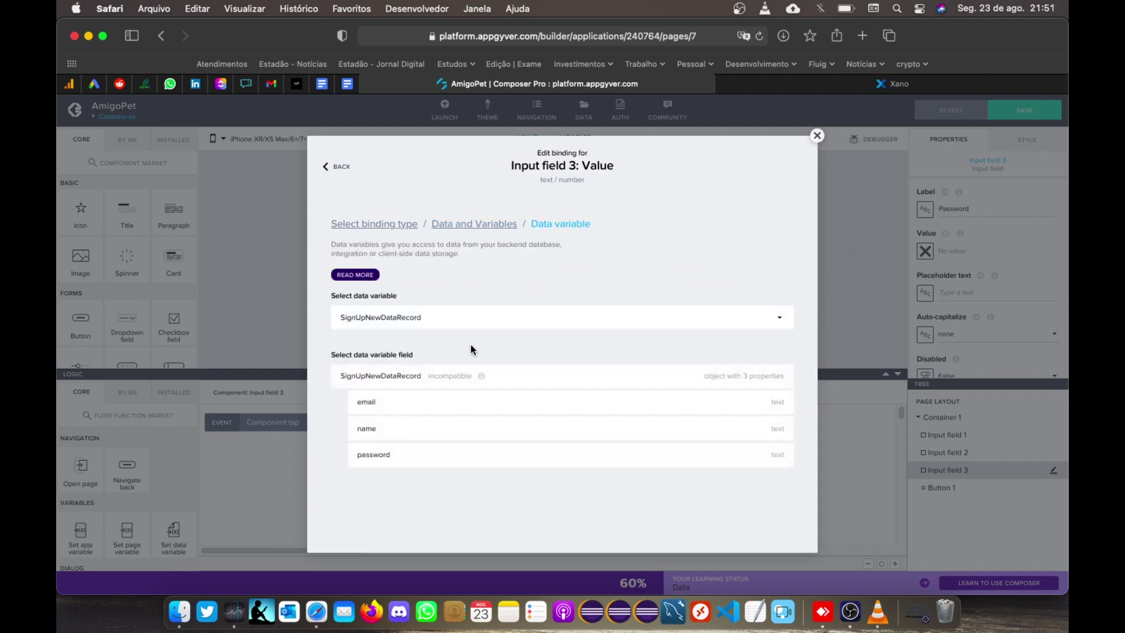
{"action": "left_click", "coordinate": [414, 460]}
{"action": "left_click", "coordinate": [781, 487]}
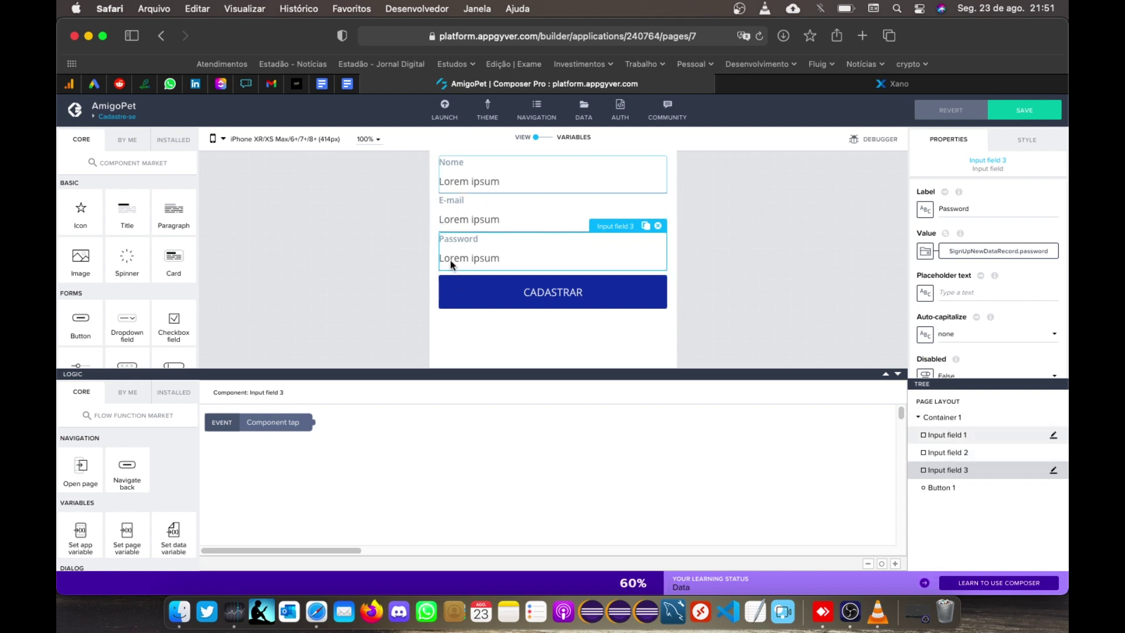
{"action": "left_click", "coordinate": [355, 276]}
Step: Add a Create record node to the CADASTRAR button's tap logic
{"action": "left_click", "coordinate": [466, 298]}
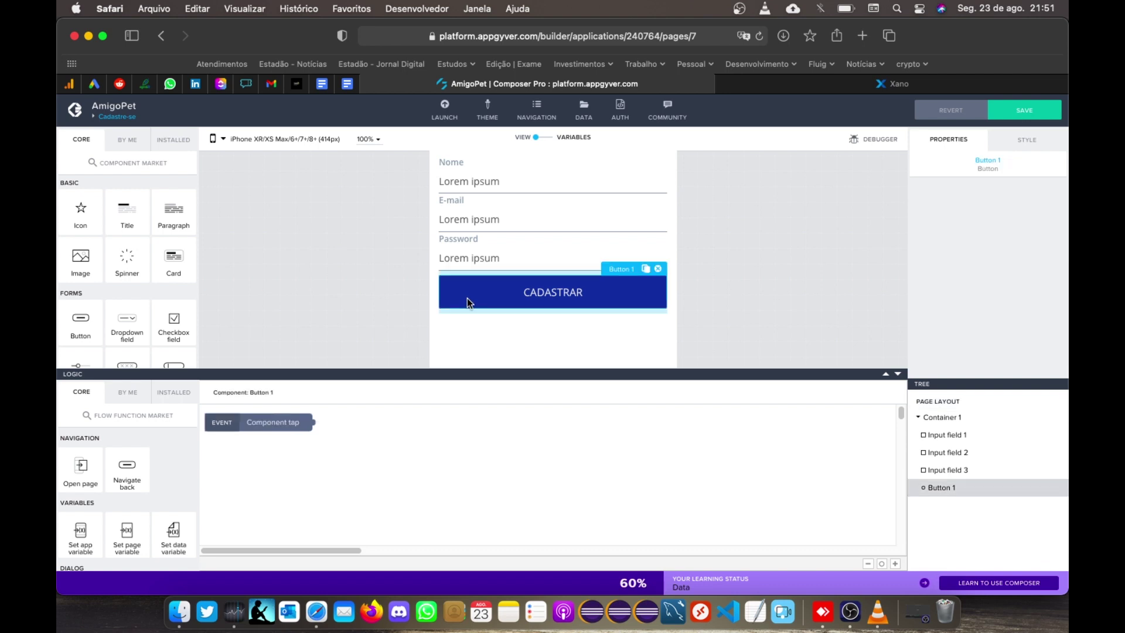
{"action": "scroll", "coordinate": [145, 519], "scroll_direction": "down", "scroll_amount": 5}
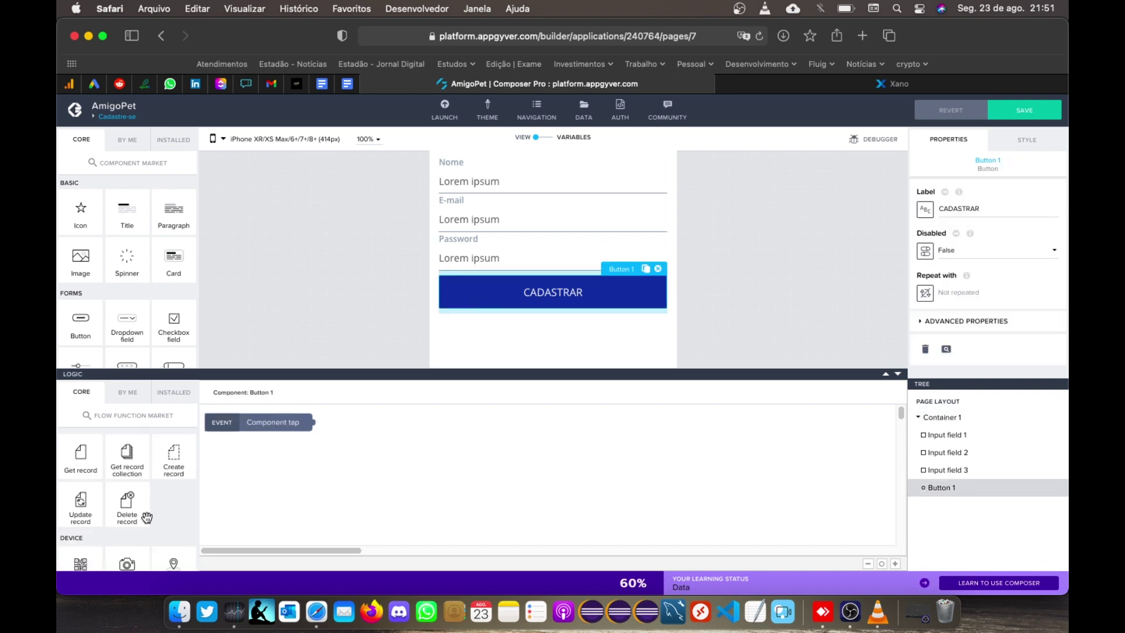
{"action": "left_click_drag", "start_coordinate": [84, 464], "coordinate": [395, 431]}
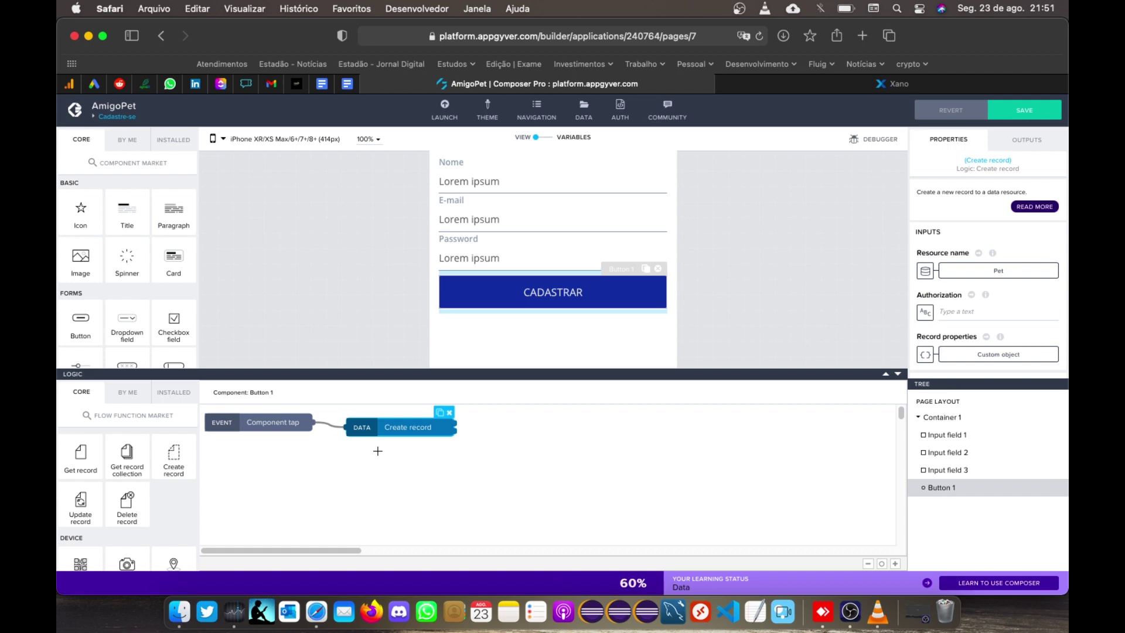
Step: Set Create record's resource to SignUp and remove the obsolete header_authorization input
{"action": "left_click", "coordinate": [991, 276]}
{"action": "left_click", "coordinate": [461, 336]}
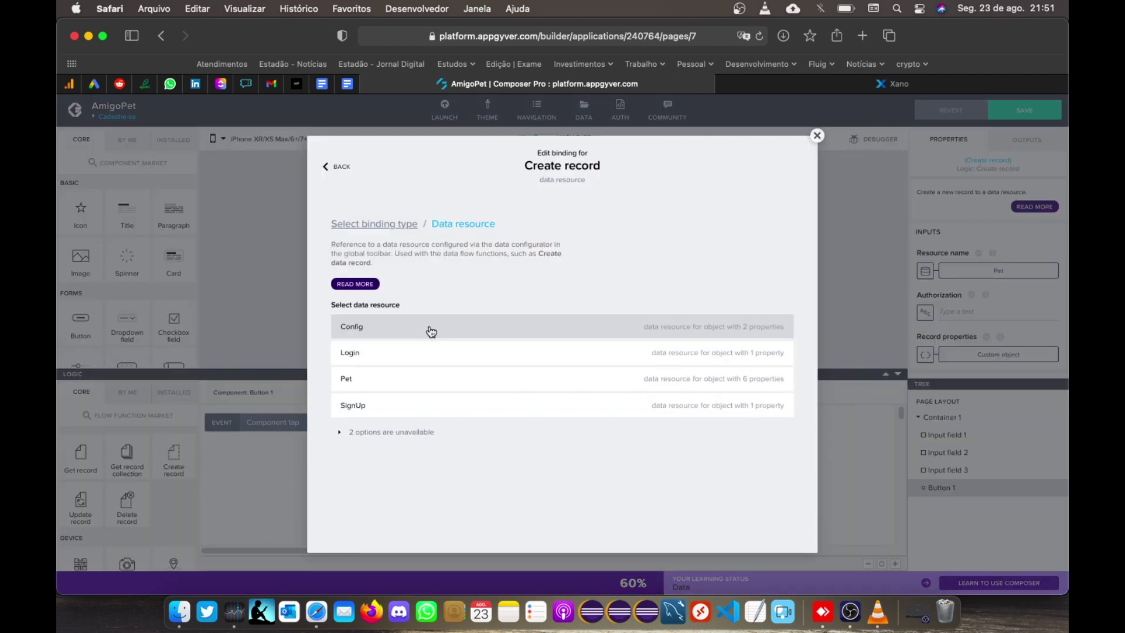
{"action": "left_click", "coordinate": [354, 405]}
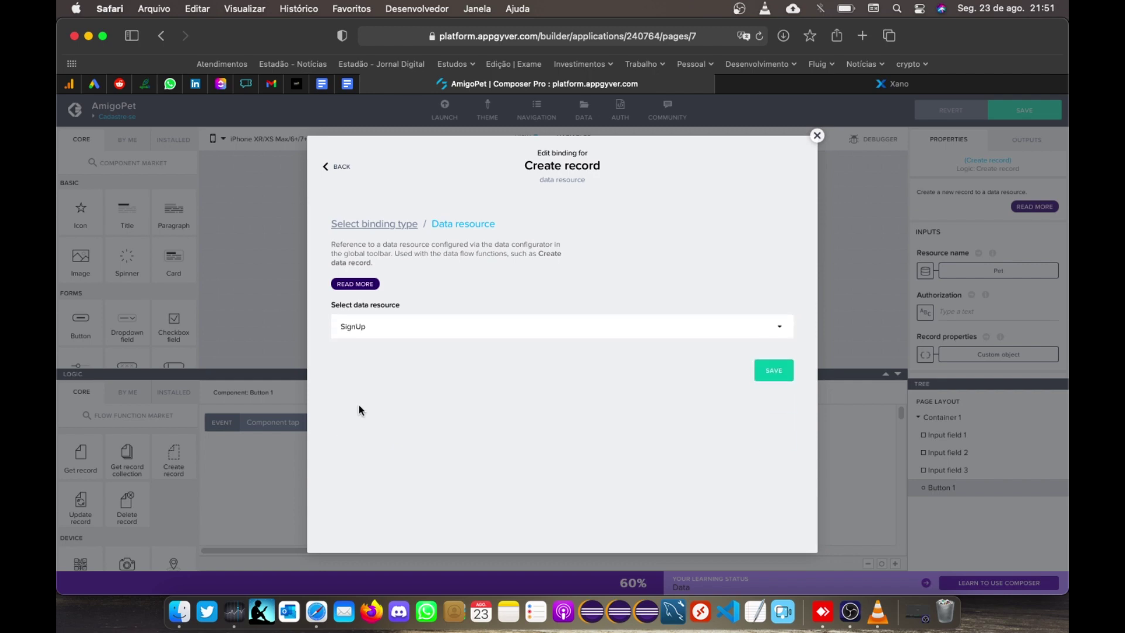
{"action": "left_click", "coordinate": [791, 378]}
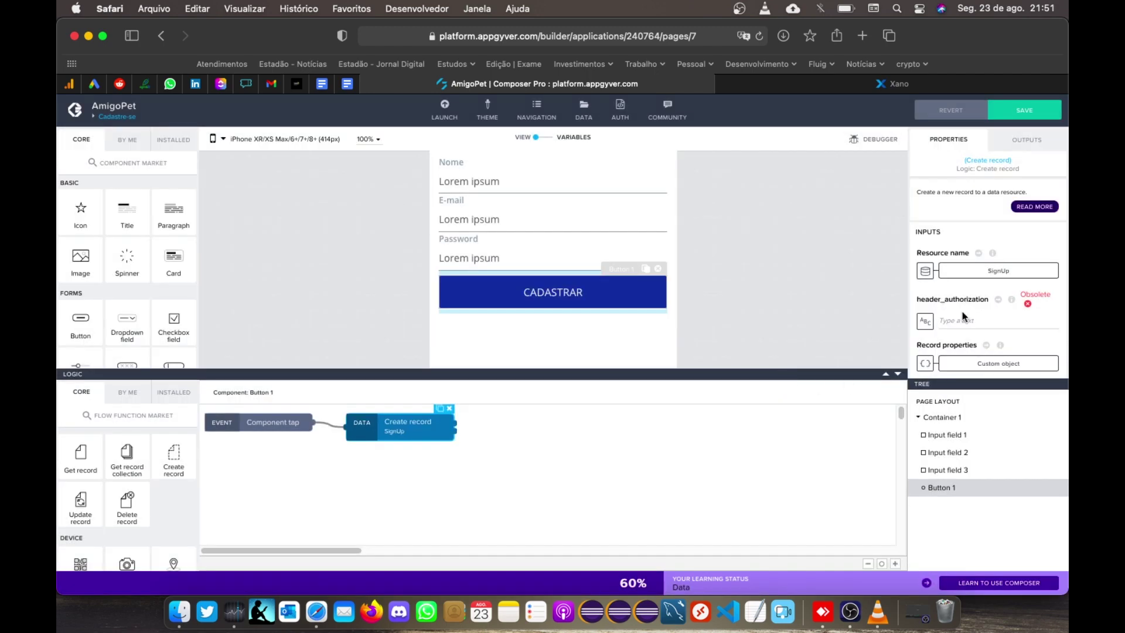
{"action": "left_click", "coordinate": [998, 271]}
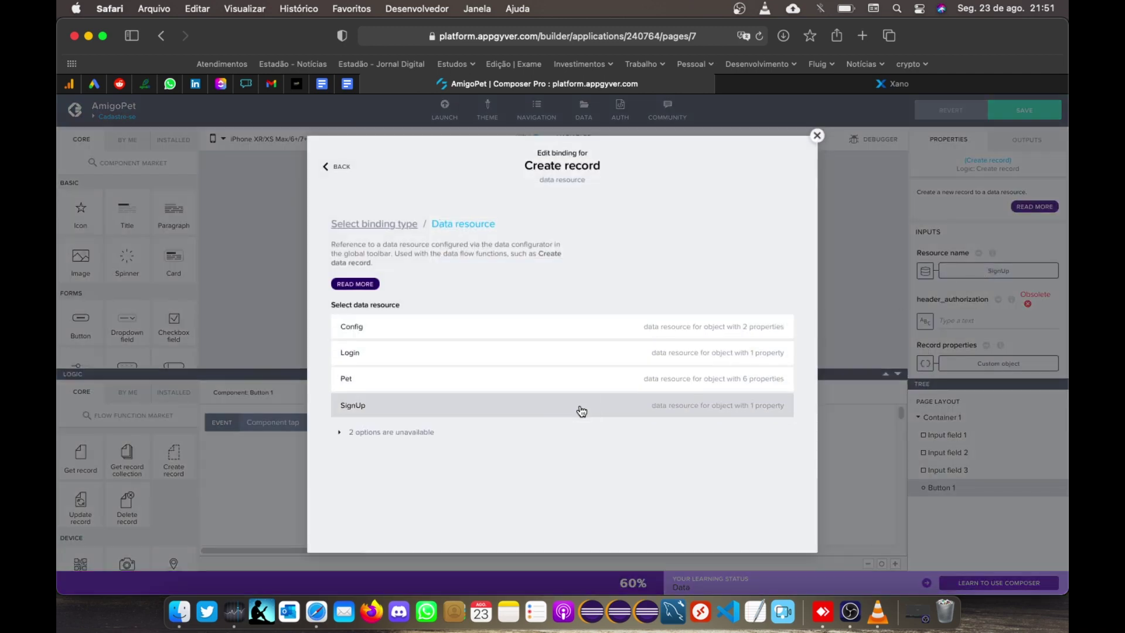
{"action": "left_click", "coordinate": [581, 409]}
{"action": "left_click", "coordinate": [767, 373]}
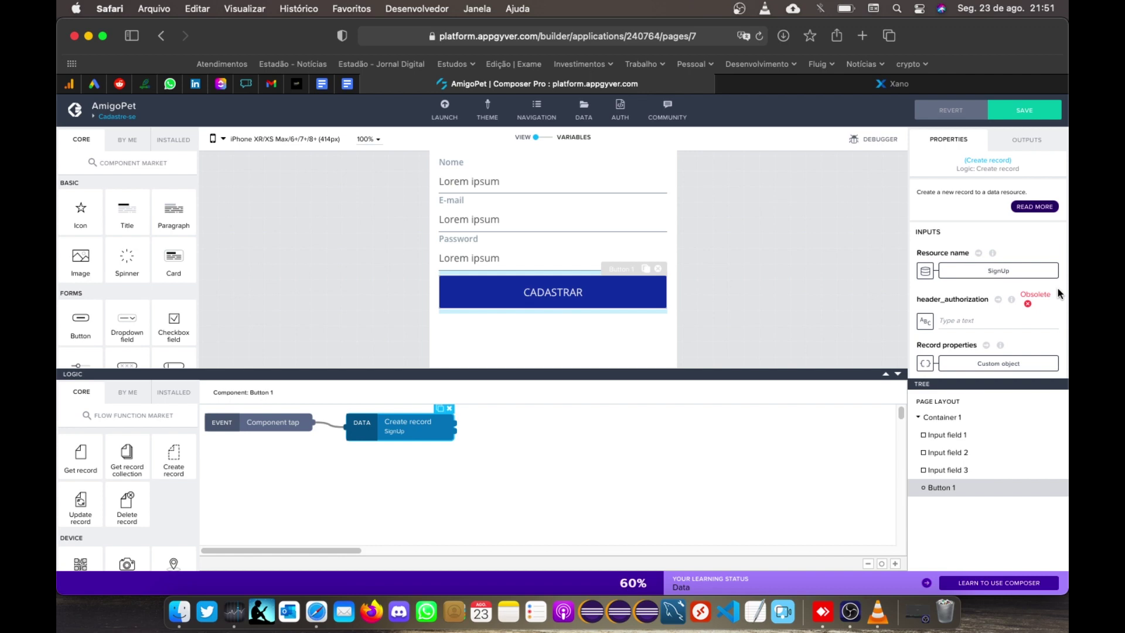
{"action": "left_click", "coordinate": [1028, 304]}
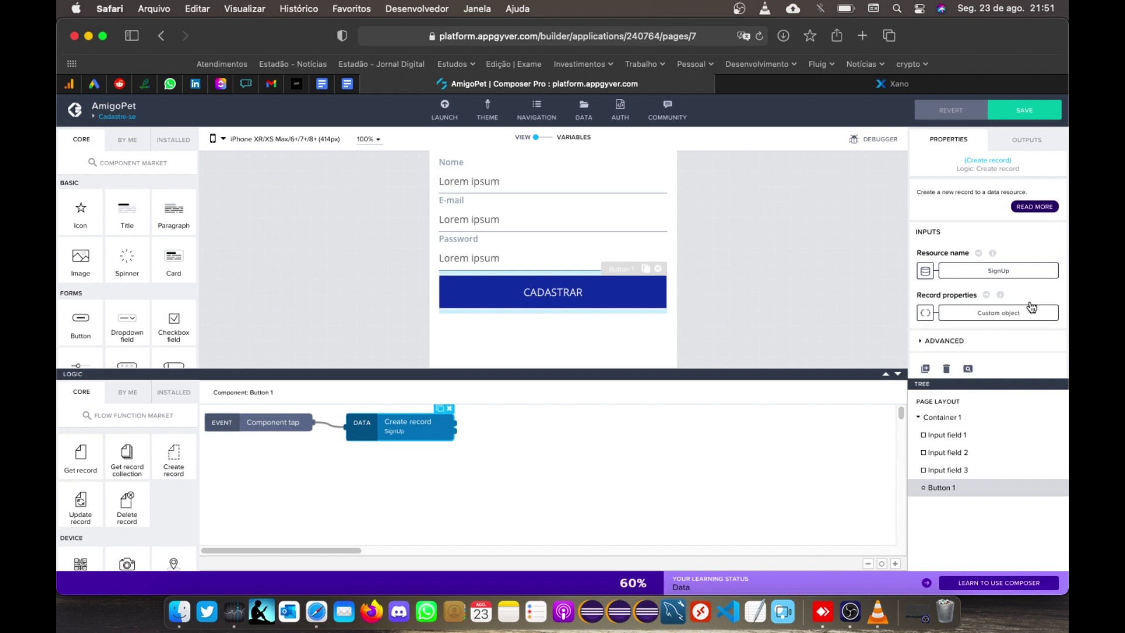
Step: Make the record properties a custom object and bind name to SignUpNewDataRecord.name
{"action": "left_click", "coordinate": [996, 314]}
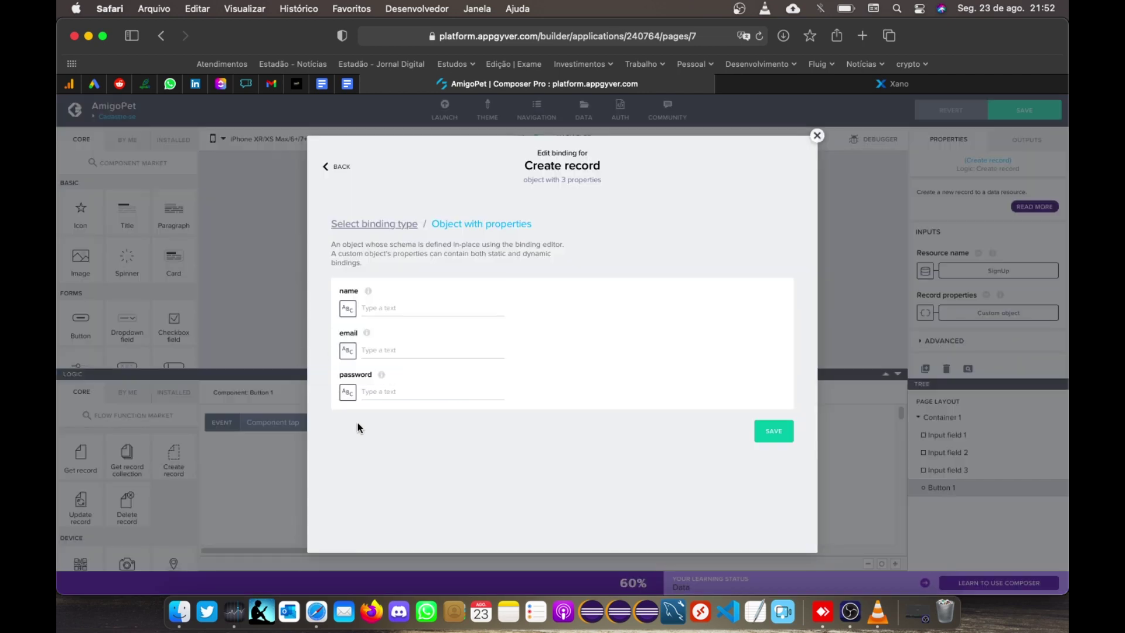
{"action": "left_click", "coordinate": [349, 310]}
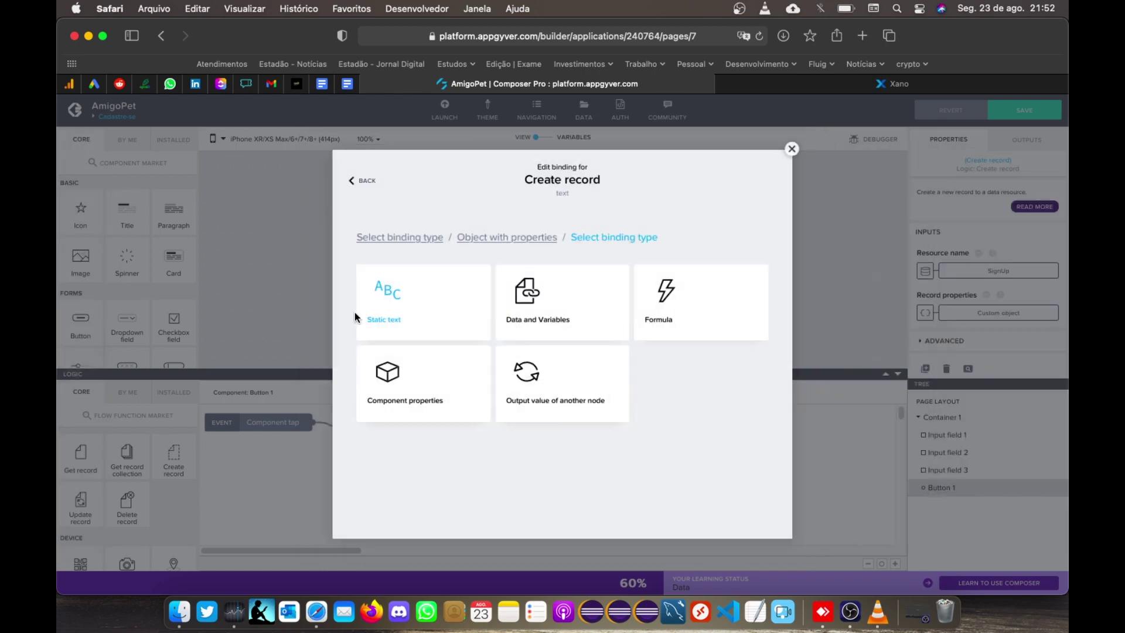
{"action": "left_click", "coordinate": [591, 307]}
{"action": "left_click", "coordinate": [410, 432]}
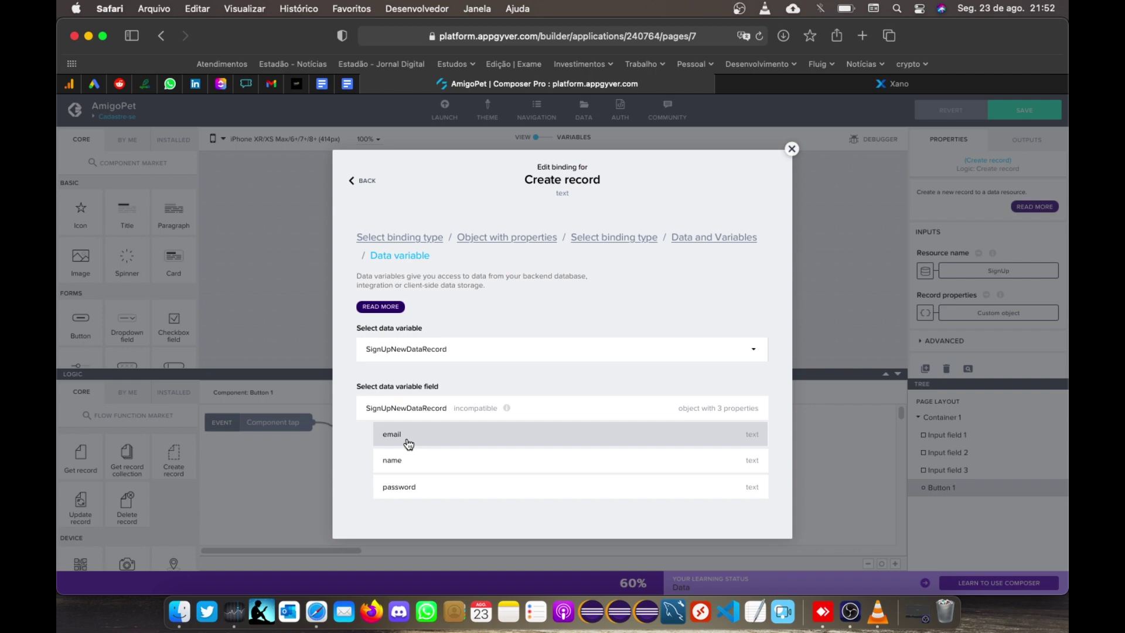
{"action": "left_click", "coordinate": [407, 458]}
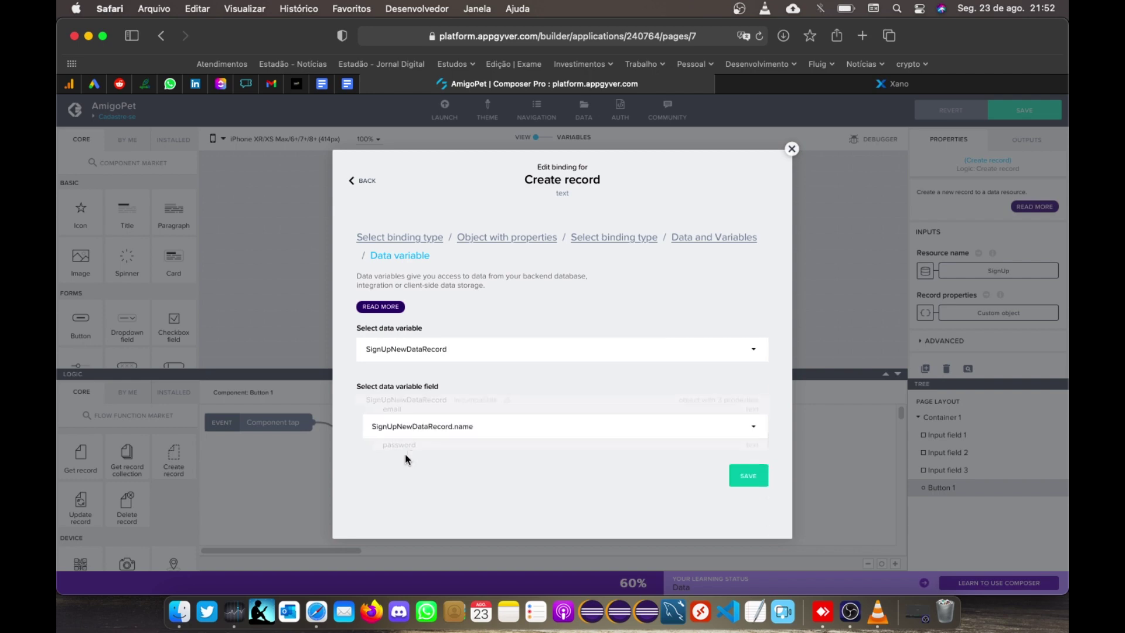
{"action": "left_click", "coordinate": [753, 456]}
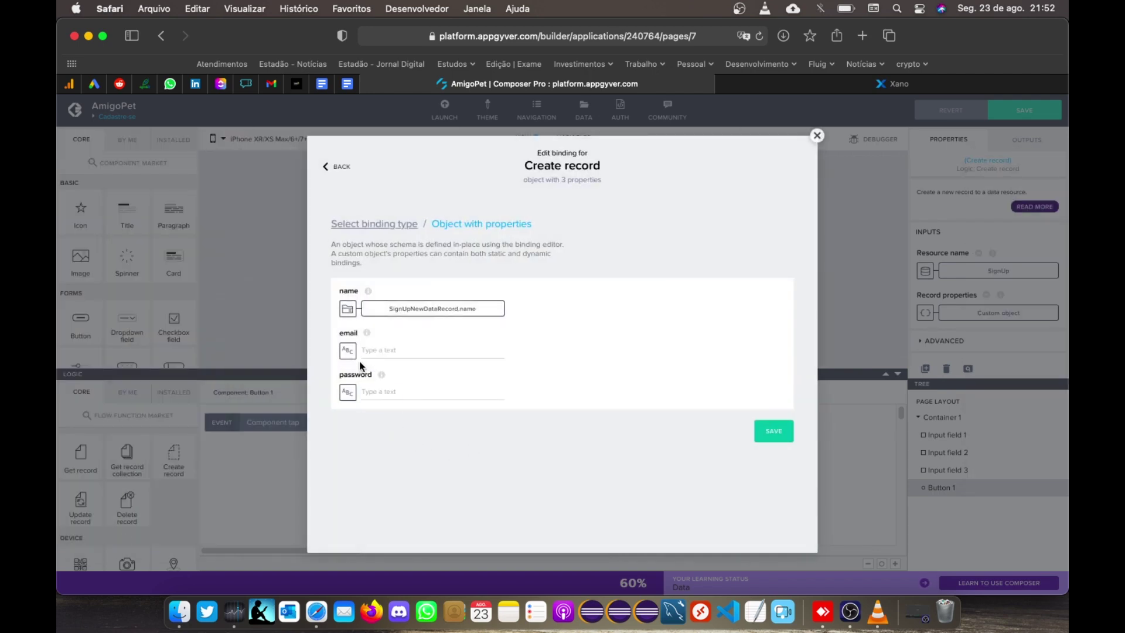
Step: Bind the record's email property to SignUpNewDataRecord.email
{"action": "left_click", "coordinate": [347, 350]}
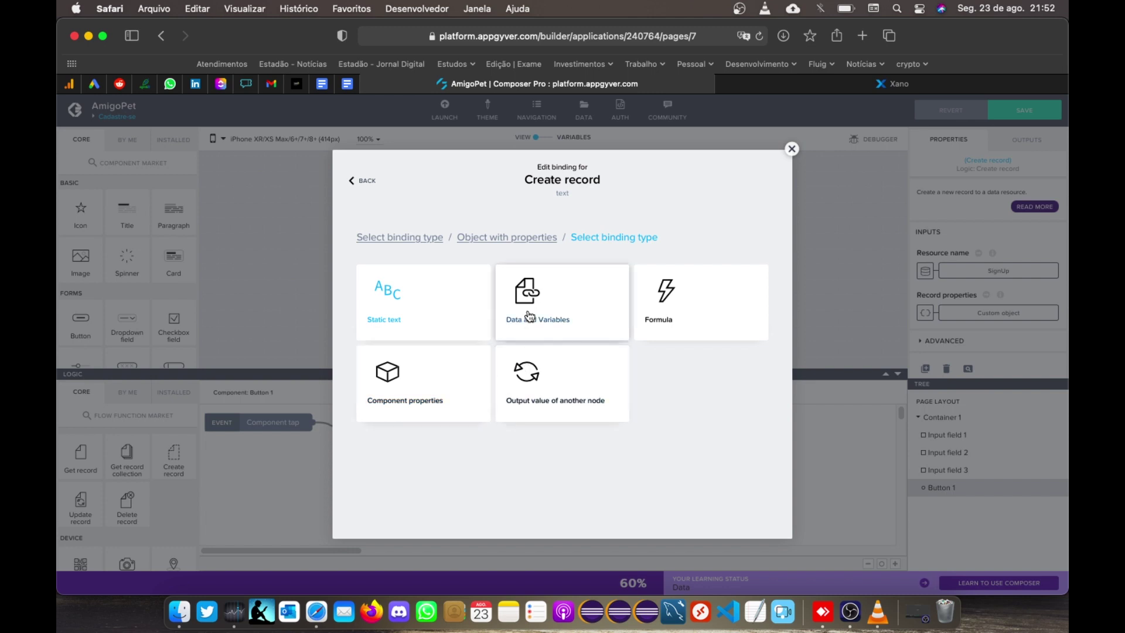
{"action": "left_click", "coordinate": [527, 323]}
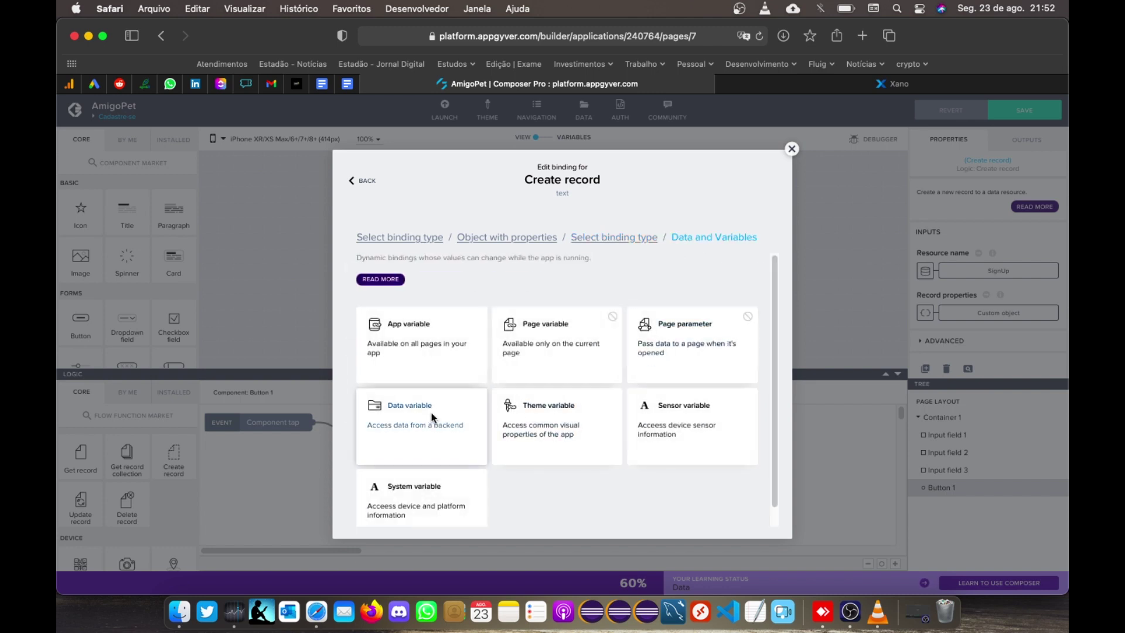
{"action": "left_click", "coordinate": [444, 419]}
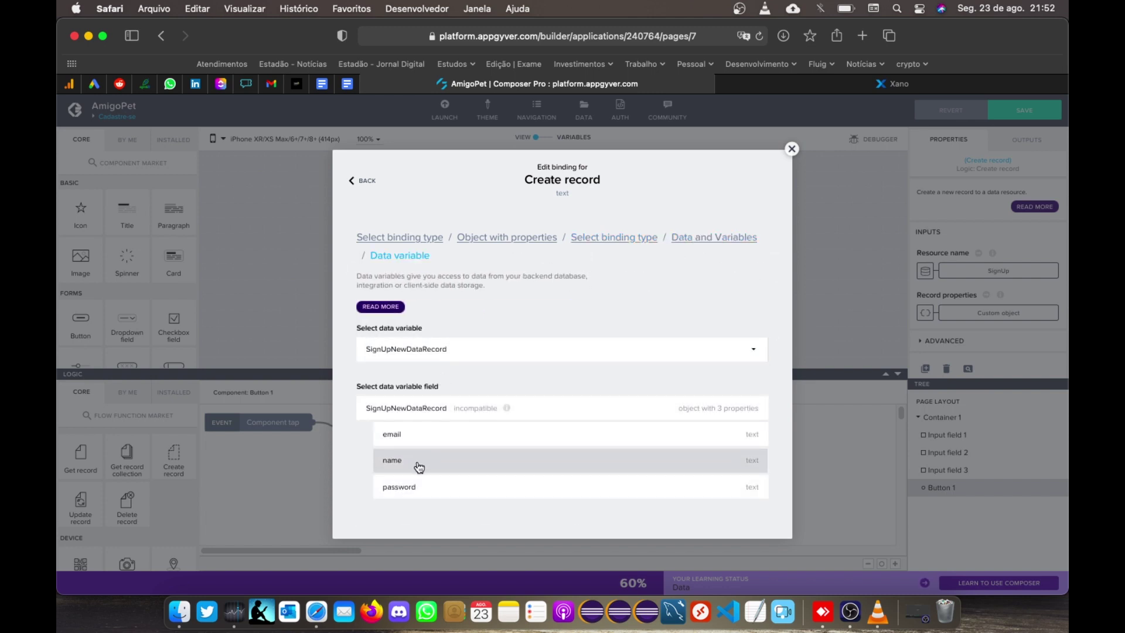
{"action": "left_click", "coordinate": [417, 441]}
{"action": "left_click", "coordinate": [749, 457]}
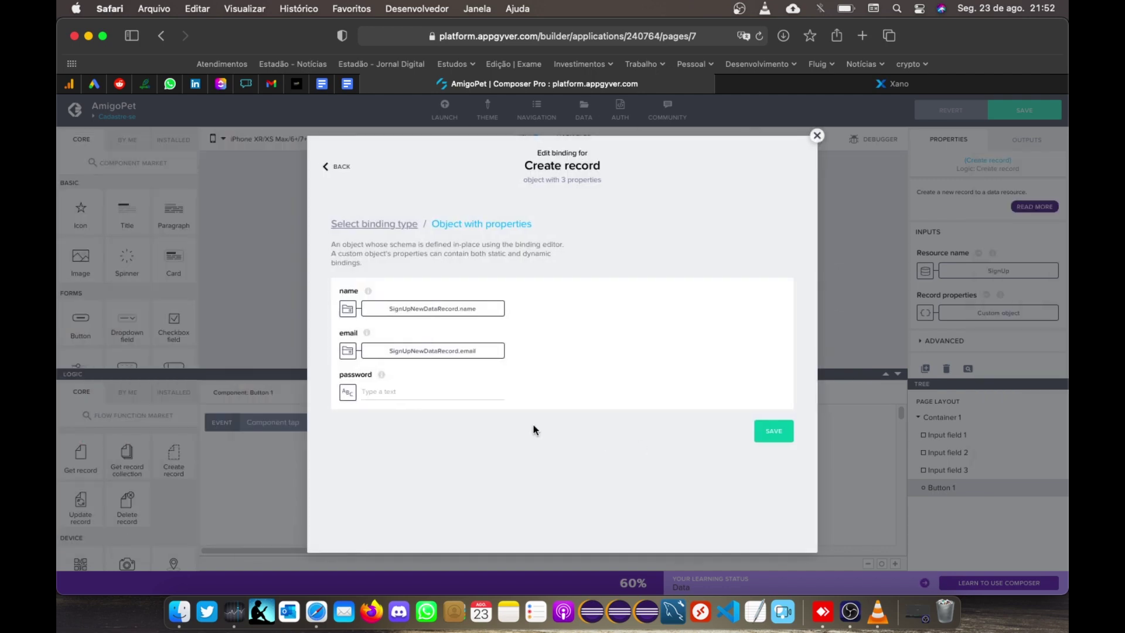
Step: Bind password to SignUpNewDataRecord.password and save the record properties object
{"action": "left_click", "coordinate": [356, 404]}
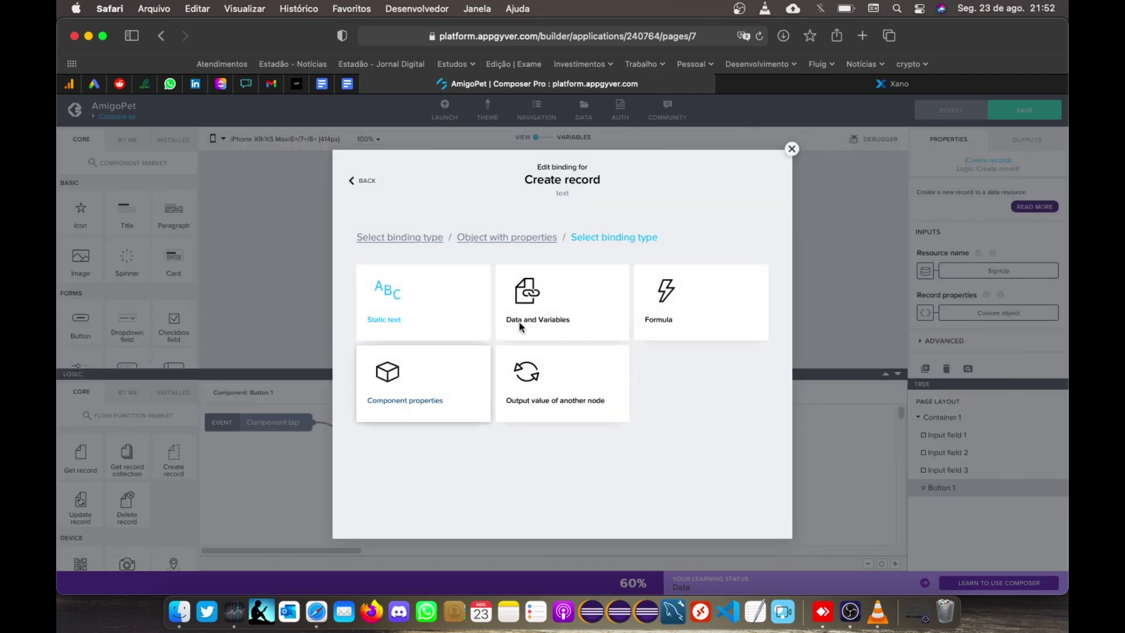
{"action": "left_click", "coordinate": [531, 310]}
{"action": "left_click", "coordinate": [415, 426]}
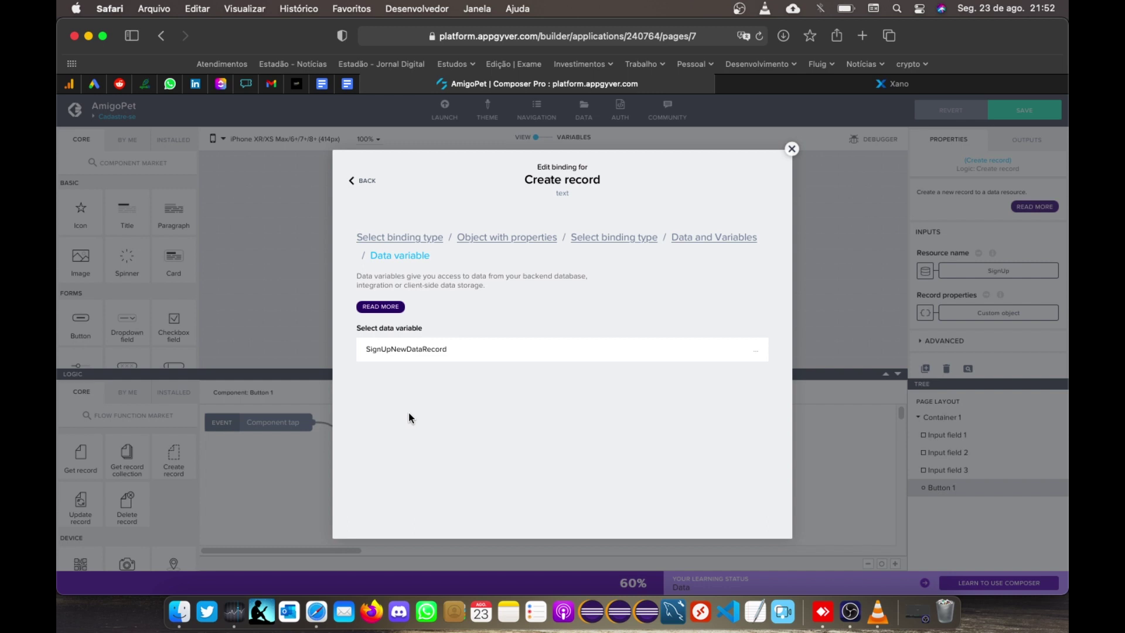
{"action": "left_click", "coordinate": [413, 488]}
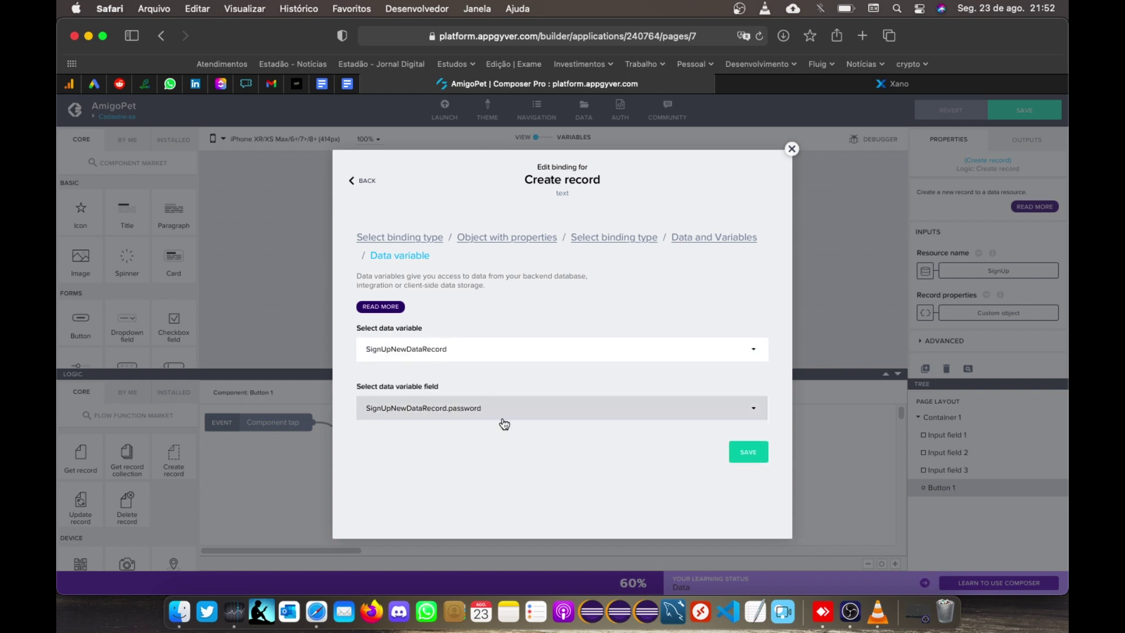
{"action": "left_click", "coordinate": [748, 457]}
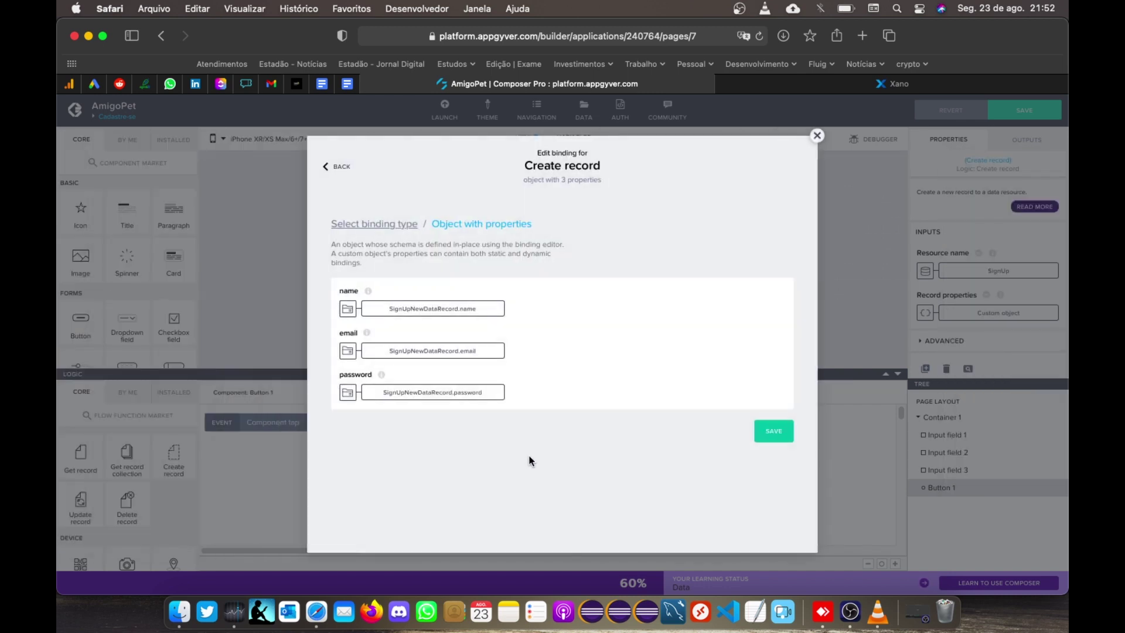
{"action": "left_click", "coordinate": [774, 433]}
Step: Connect an Alert to Create record's success output and a Toast to its error output
{"action": "left_click_drag", "start_coordinate": [410, 440], "coordinate": [430, 457]}
{"action": "scroll", "coordinate": [179, 497], "scroll_direction": "down", "scroll_amount": 5}
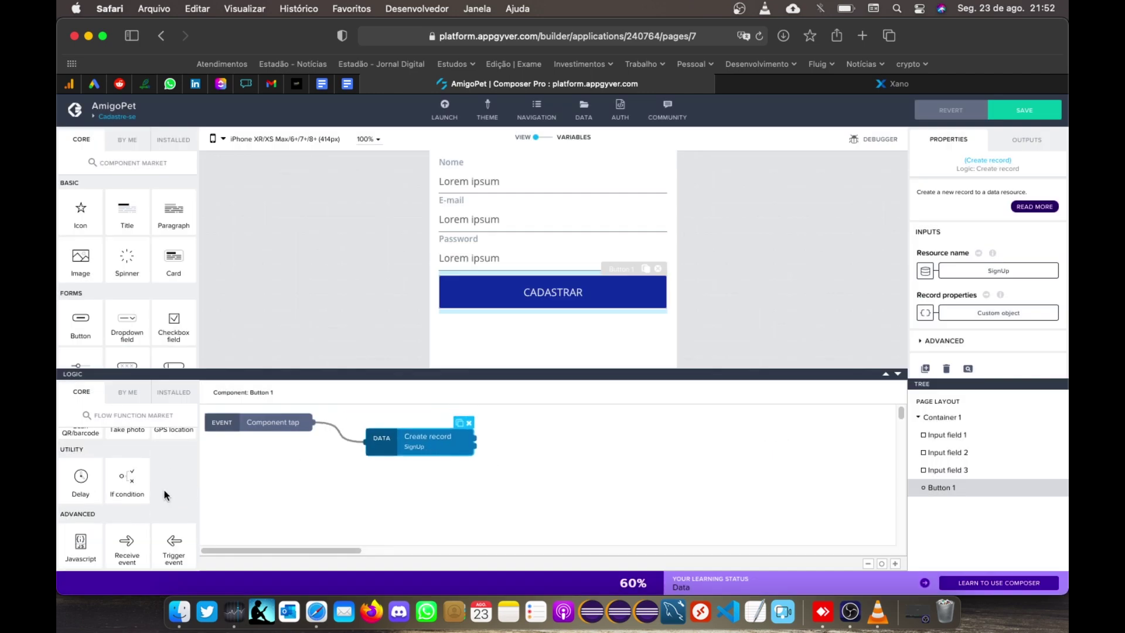
{"action": "scroll", "coordinate": [161, 490], "scroll_direction": "down", "scroll_amount": 3}
{"action": "left_click_drag", "start_coordinate": [127, 510], "coordinate": [568, 433]}
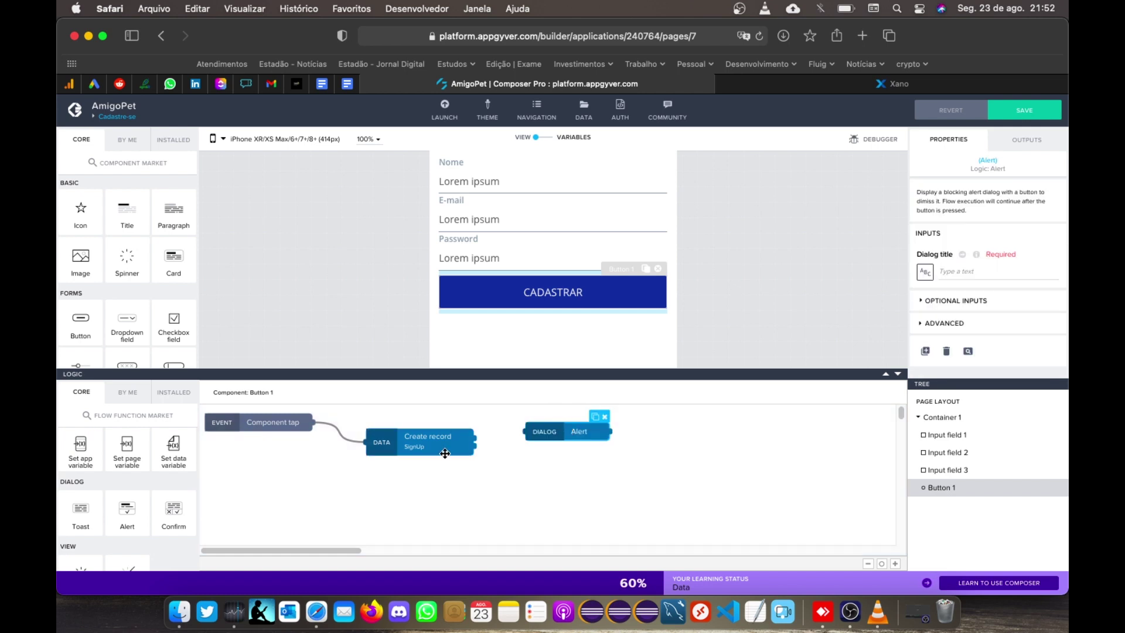
{"action": "left_click_drag", "start_coordinate": [479, 439], "coordinate": [531, 432]}
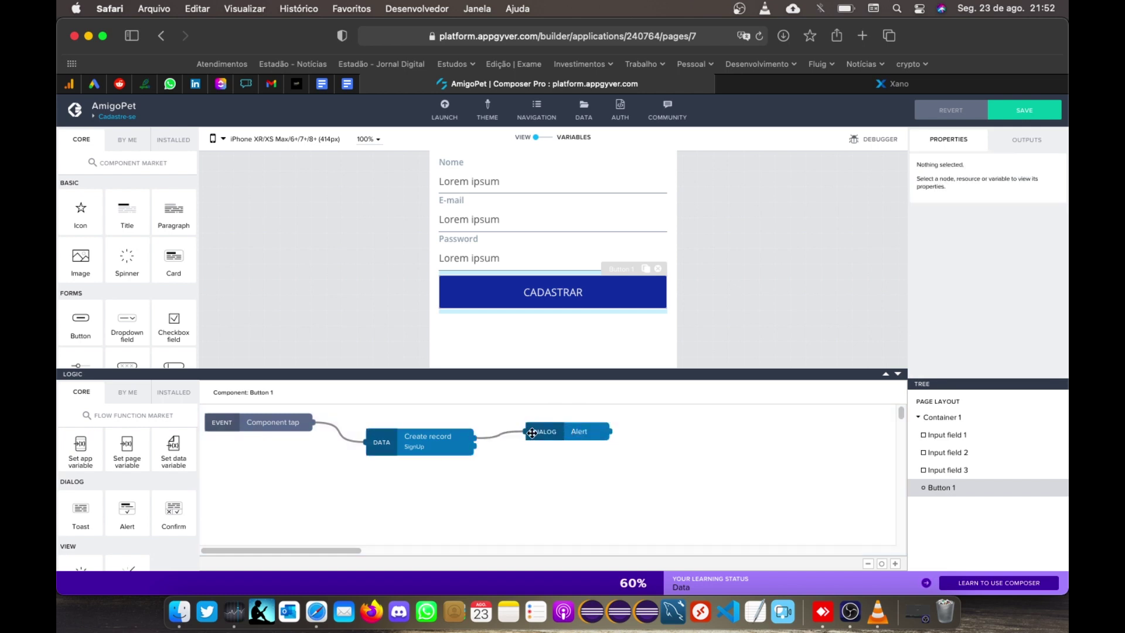
{"action": "left_click_drag", "start_coordinate": [81, 515], "coordinate": [569, 500]}
{"action": "left_click_drag", "start_coordinate": [478, 447], "coordinate": [527, 500]}
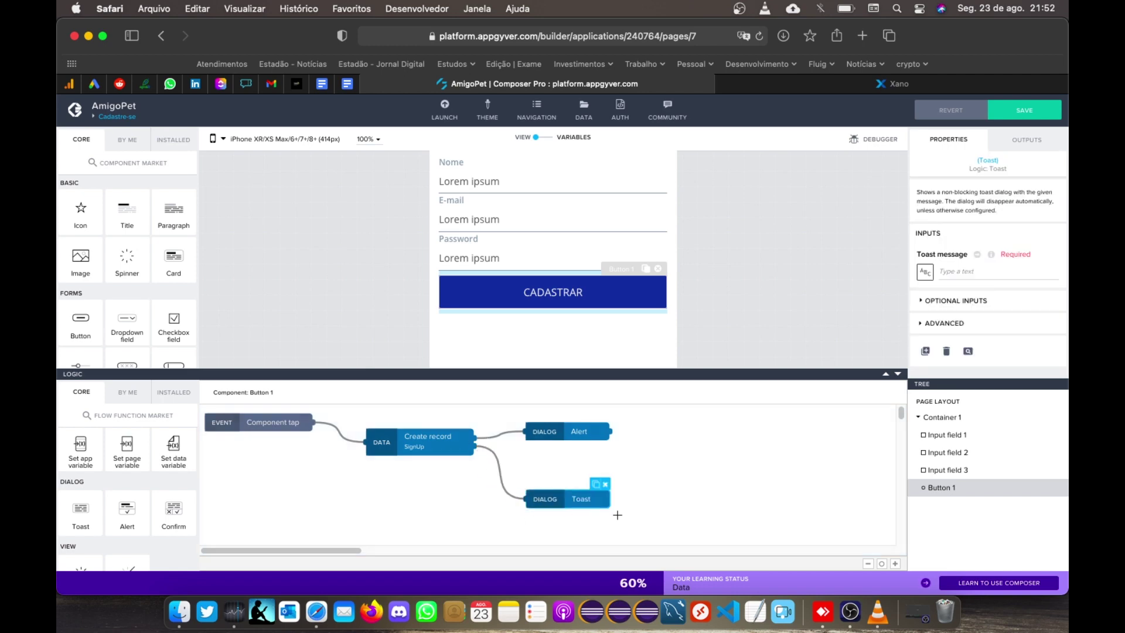
Step: Bind the Toast message to Create record's rawError output and save
{"action": "left_click", "coordinate": [924, 272]}
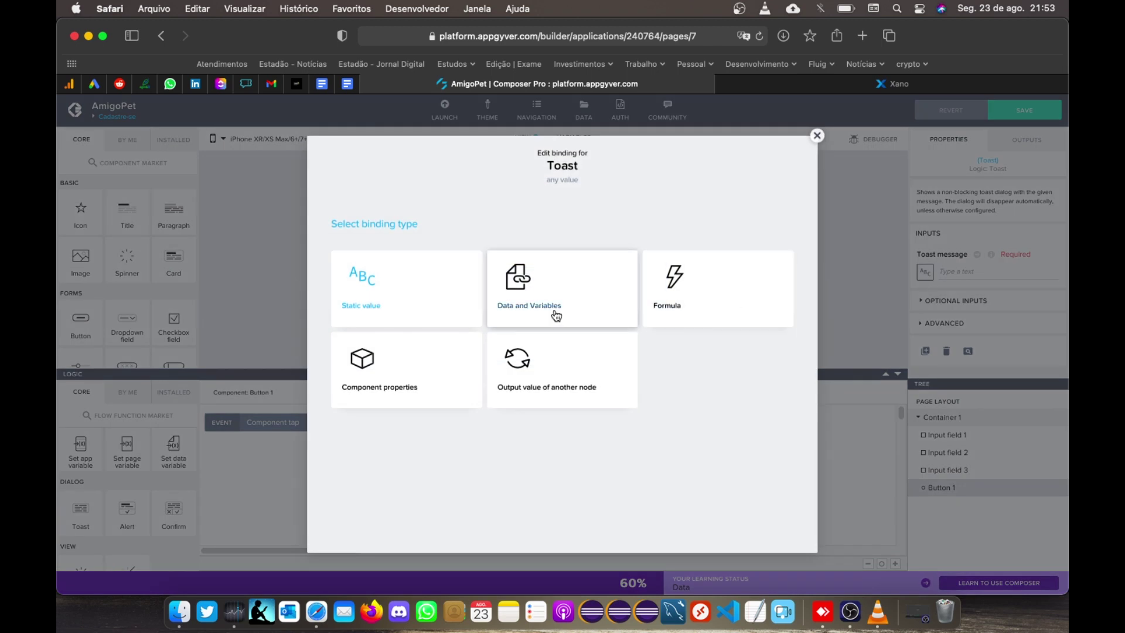
{"action": "left_click", "coordinate": [554, 397]}
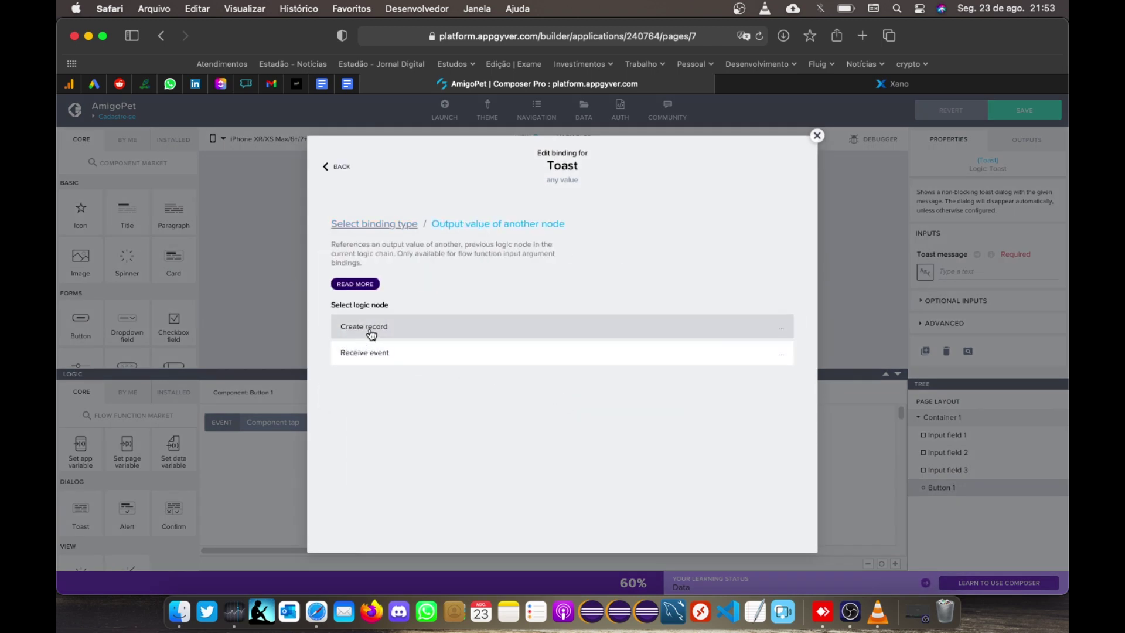
{"action": "left_click", "coordinate": [371, 334]}
{"action": "left_click", "coordinate": [386, 465]}
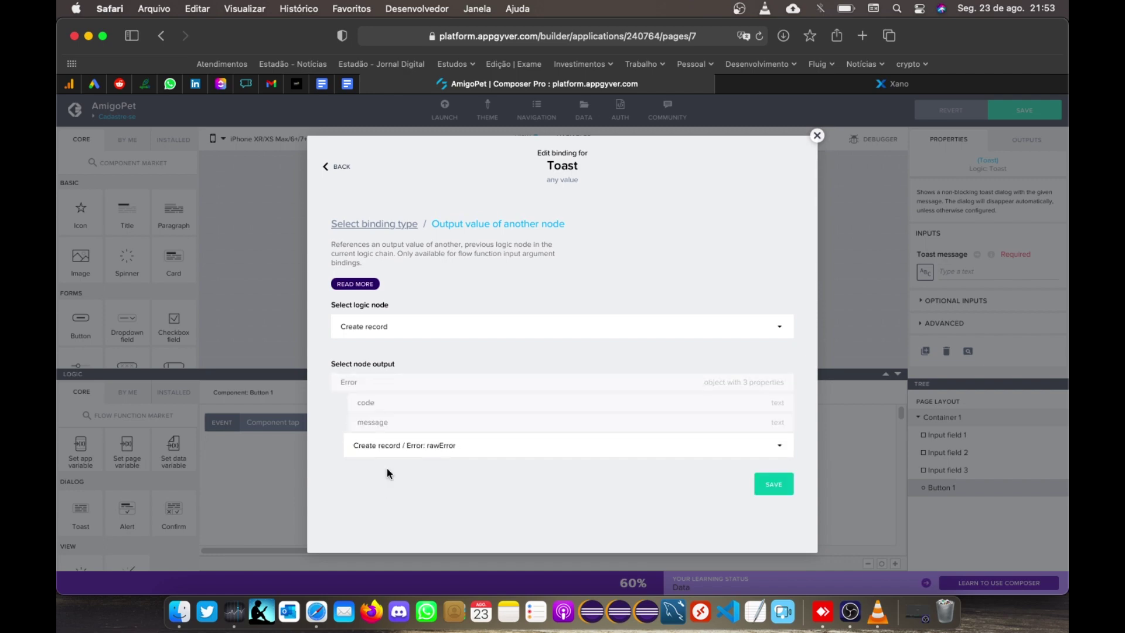
{"action": "left_click", "coordinate": [771, 434]}
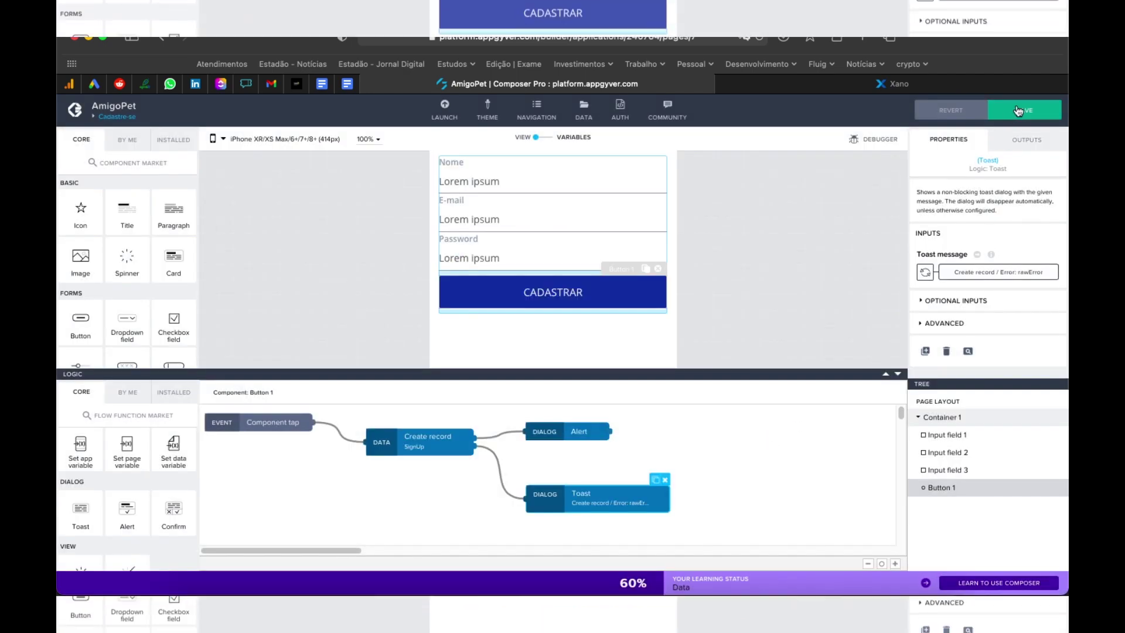
{"action": "left_click", "coordinate": [1018, 110]}
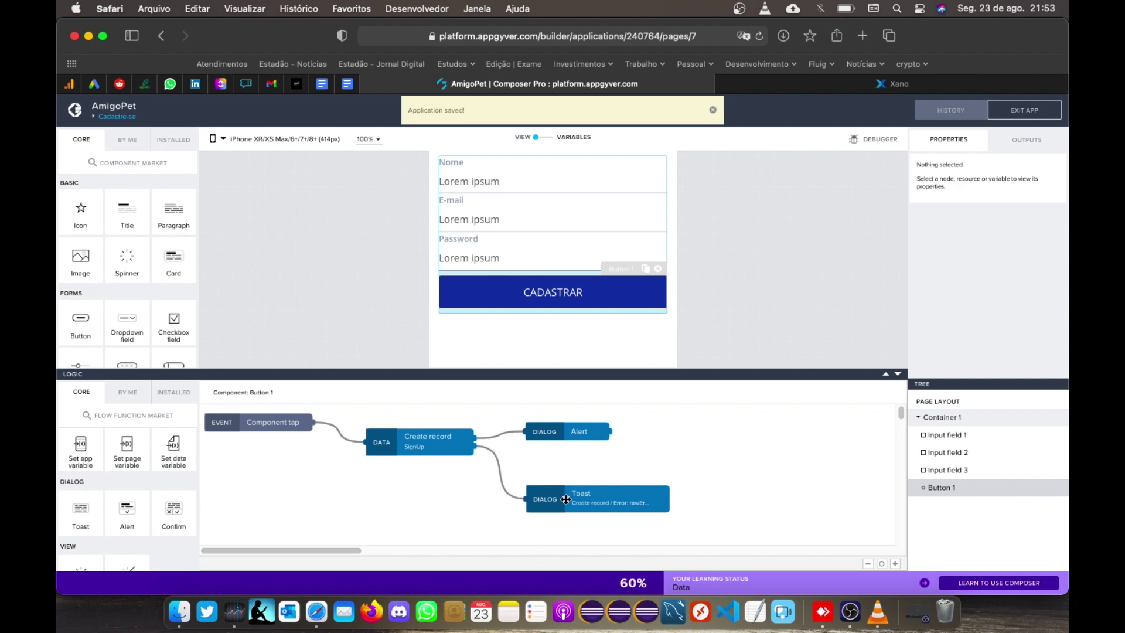
{"action": "left_click_drag", "start_coordinate": [580, 501], "coordinate": [561, 500]}
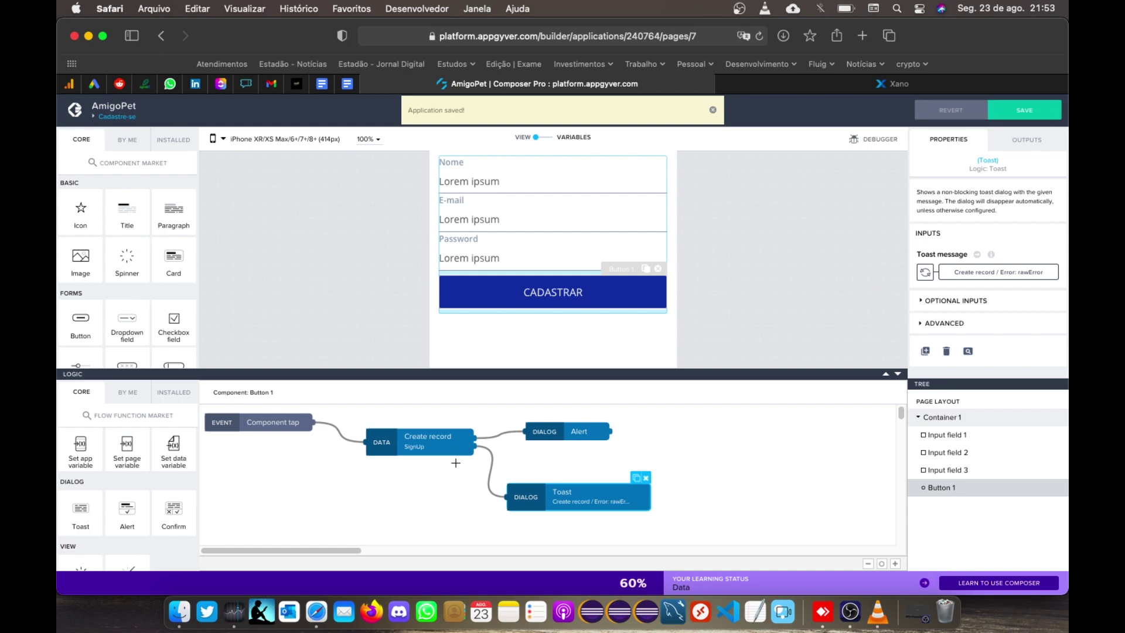
{"action": "left_click", "coordinate": [712, 110]}
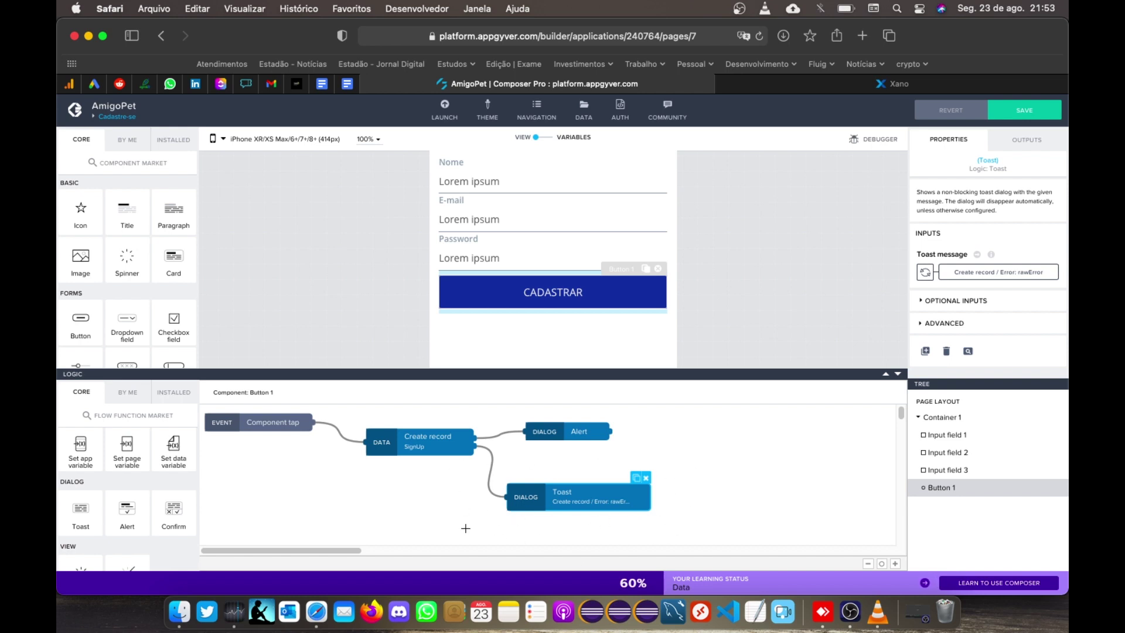
{"action": "left_click", "coordinate": [1031, 113]}
Step: Set the Alert dialog title to 'Cadastrado com sucesso.' and save
{"action": "left_click", "coordinate": [560, 435]}
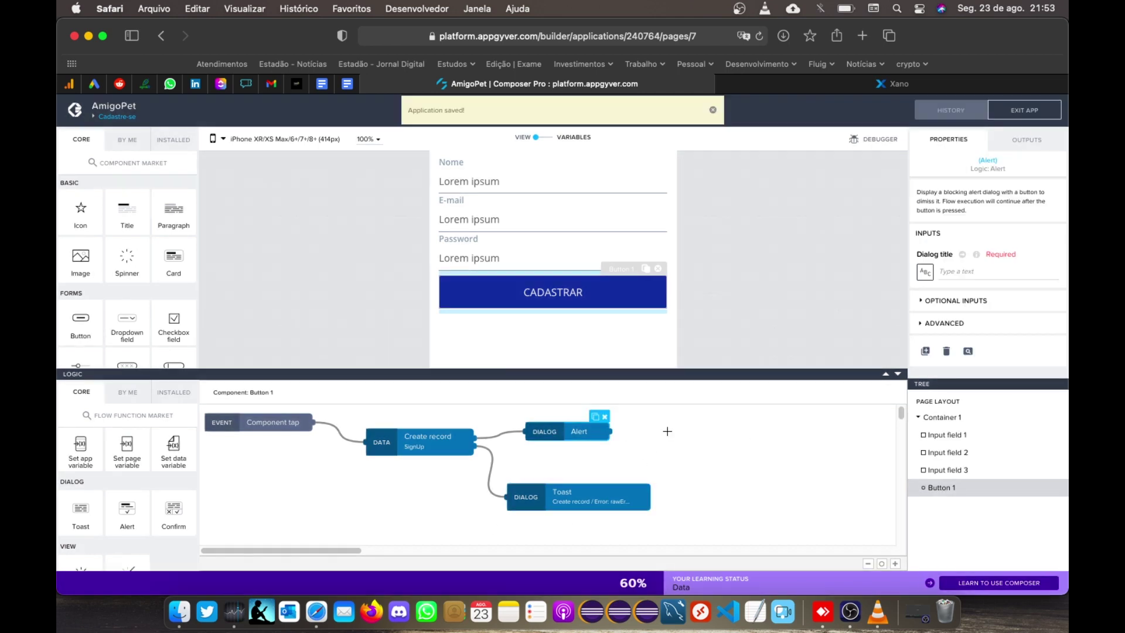
{"action": "left_click", "coordinate": [956, 272]}
{"action": "type", "text": "Cadastro"}
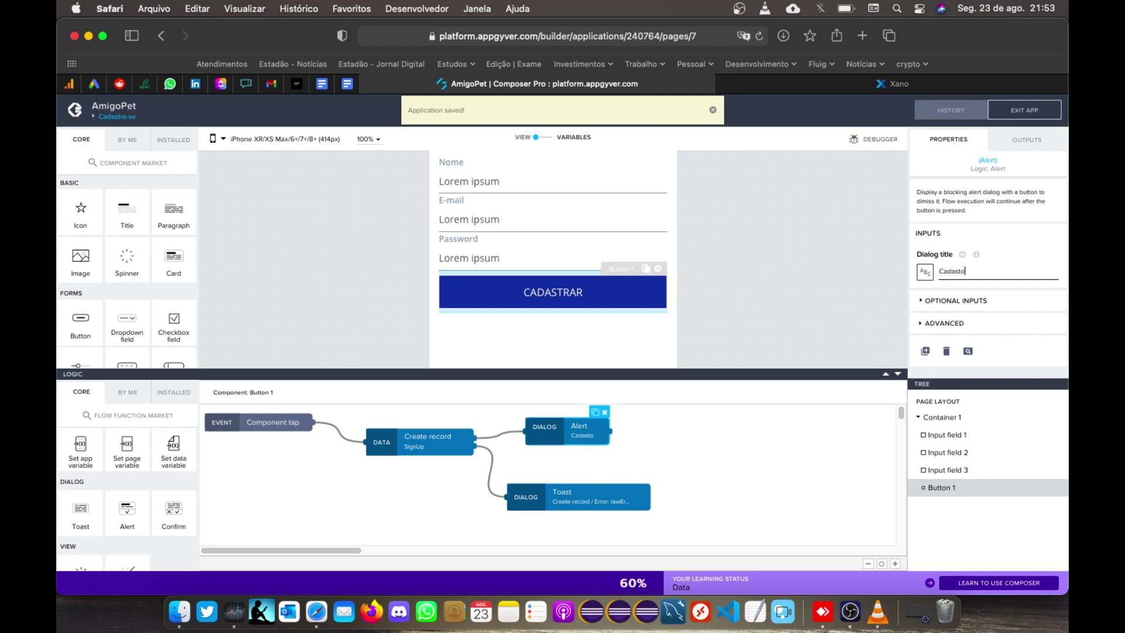
{"action": "key", "text": "BackSpace"}
{"action": "type", "text": "ro"}
{"action": "type", "text": "do com suc"}
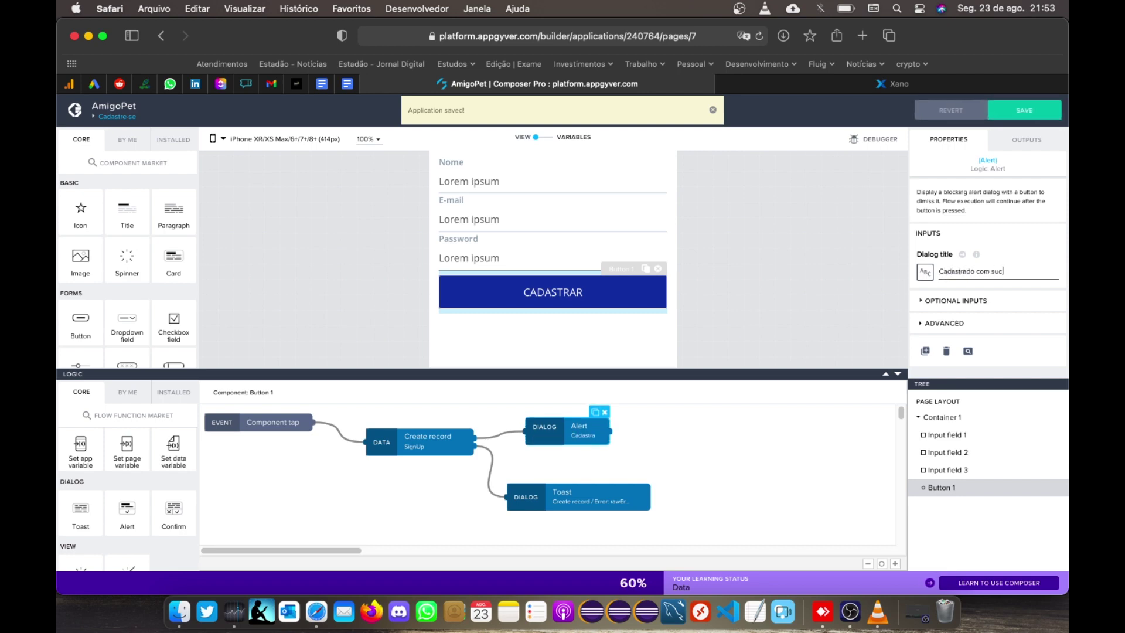
{"action": "type", "text": "esso."}
{"action": "left_click", "coordinate": [1021, 118]}
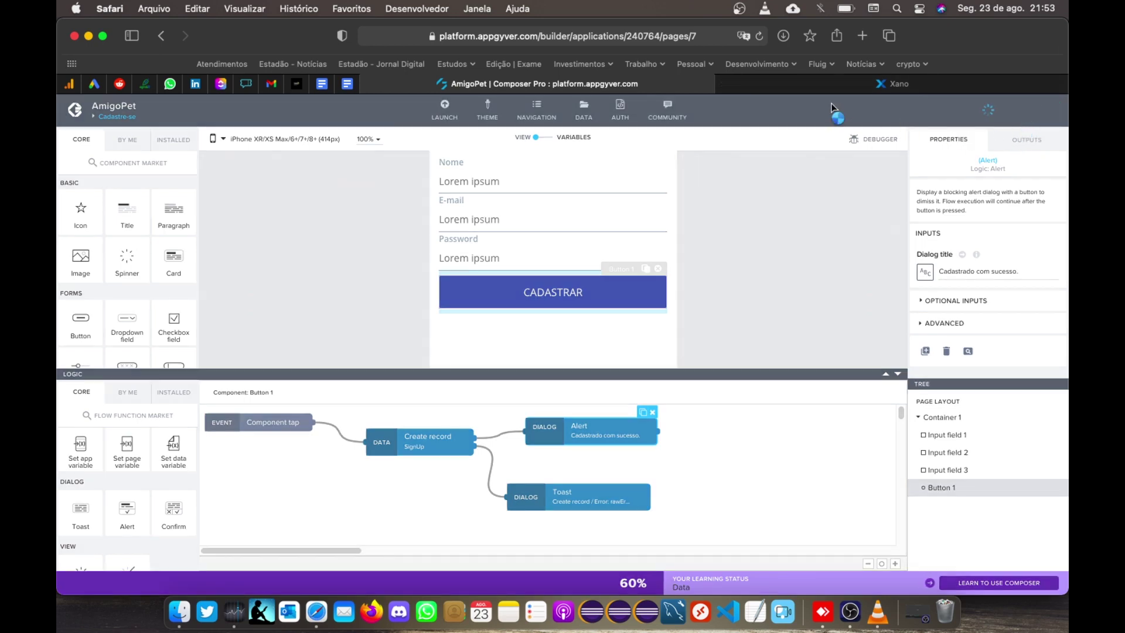
Step: Delete the three test sign-up rows from Xano's user table, keeping only record 1
{"action": "left_click", "coordinate": [810, 86]}
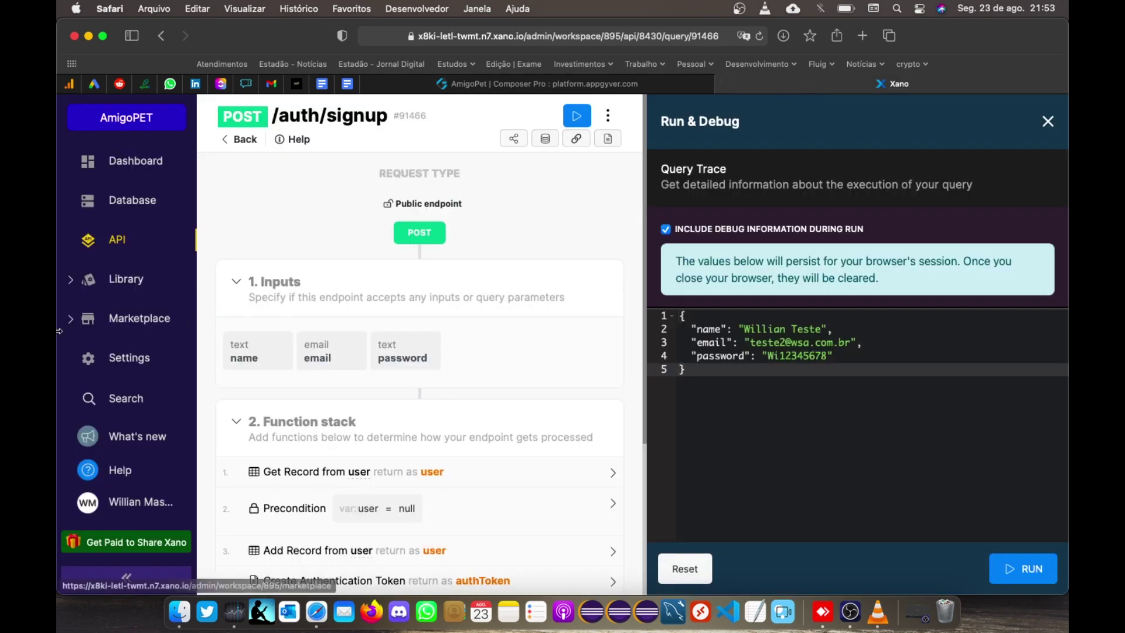
{"action": "left_click", "coordinate": [121, 206]}
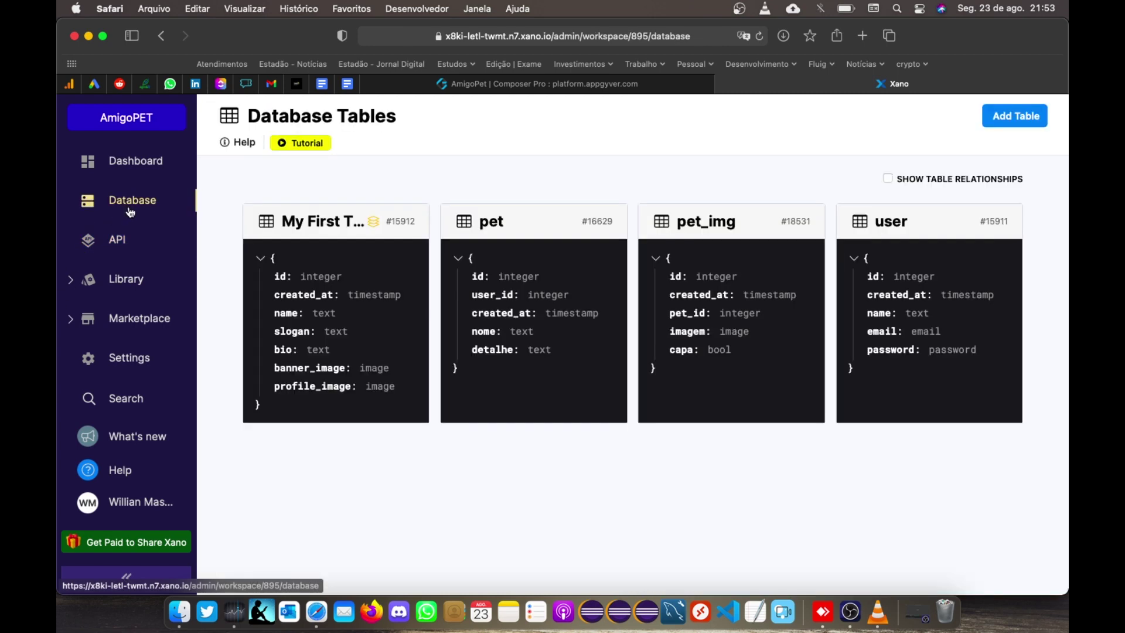
{"action": "left_click", "coordinate": [902, 228]}
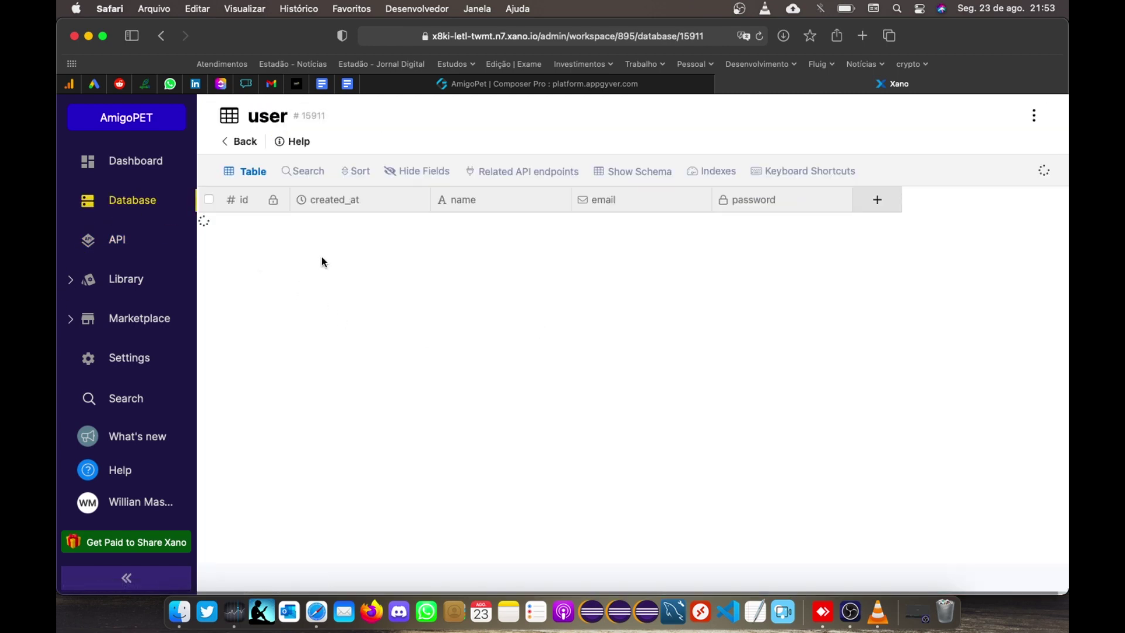
{"action": "left_click", "coordinate": [208, 250]}
{"action": "left_click", "coordinate": [208, 276]}
{"action": "left_click", "coordinate": [209, 301]}
{"action": "left_click", "coordinate": [364, 173]}
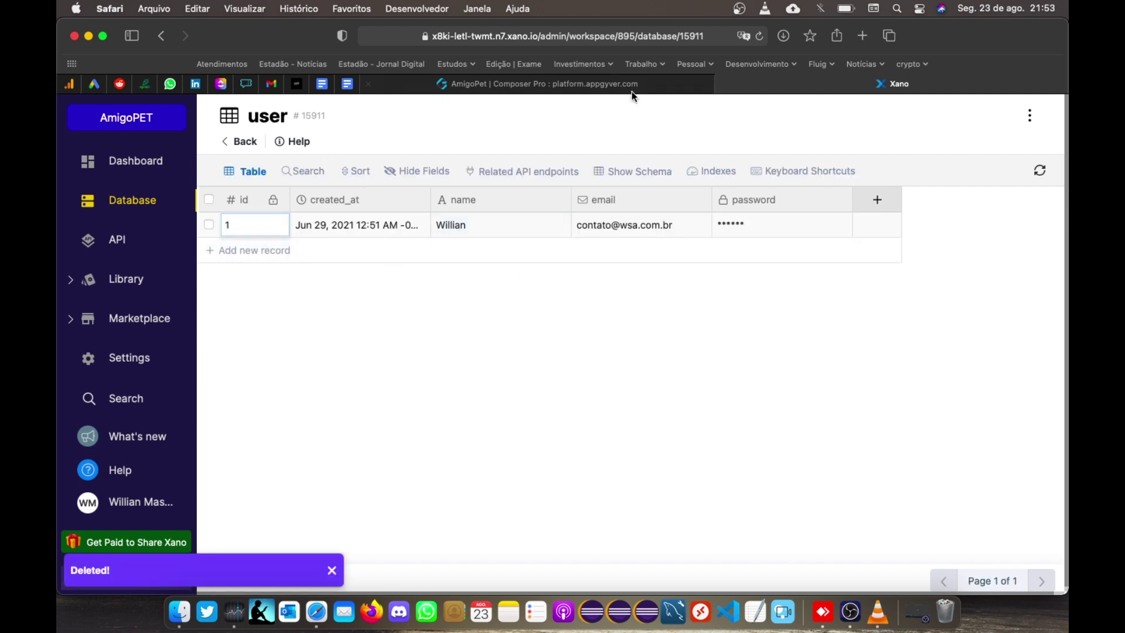
{"action": "left_click", "coordinate": [622, 85]}
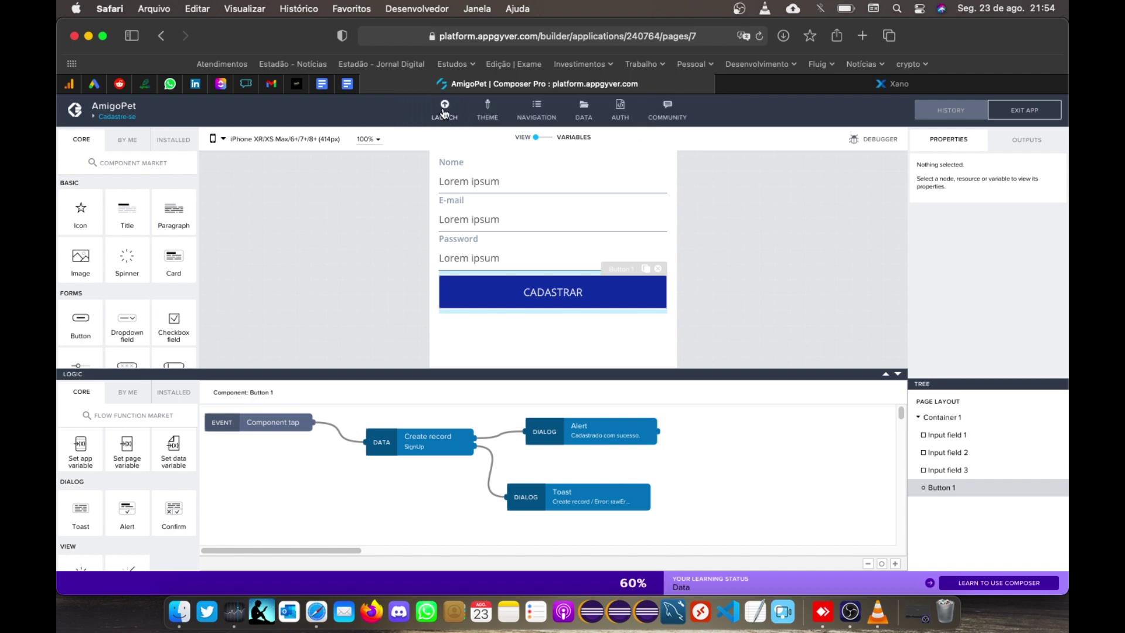
Step: Launch the web app preview in a new tab, then open the Log in page in Composer
{"action": "left_click", "coordinate": [444, 113]}
{"action": "left_click", "coordinate": [265, 204]}
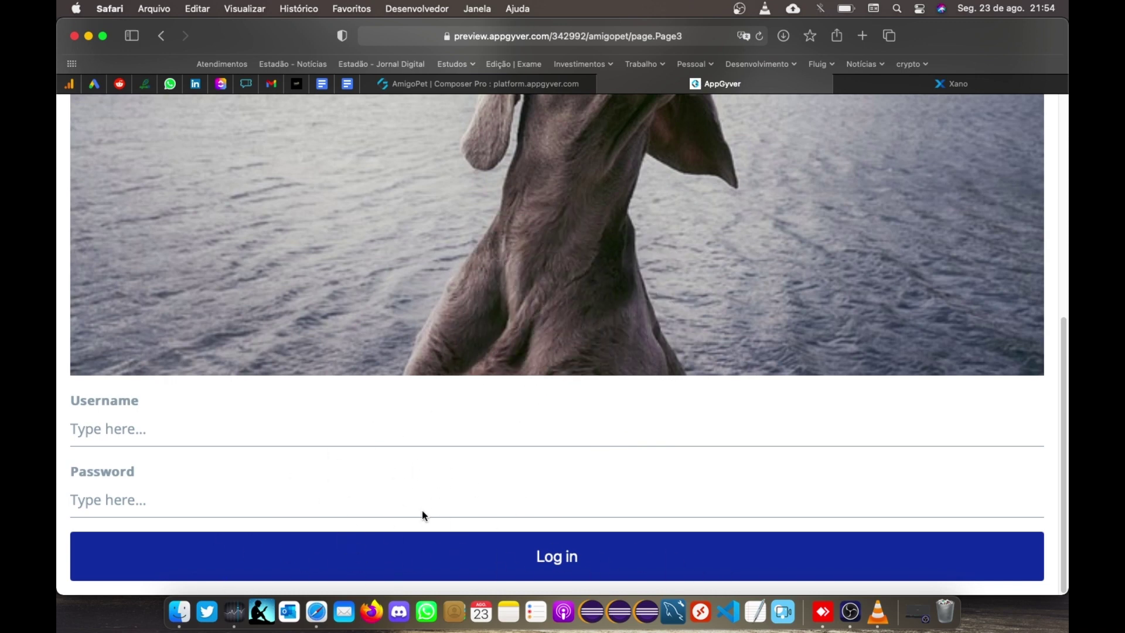
{"action": "left_click", "coordinate": [509, 84]}
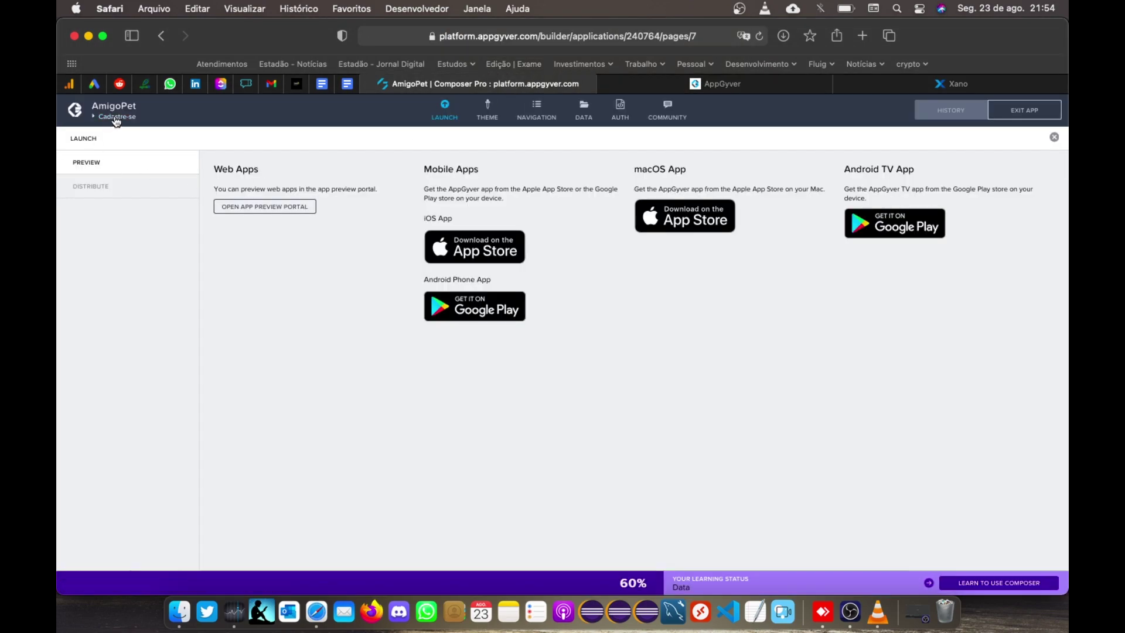
{"action": "left_click", "coordinate": [113, 116]}
{"action": "left_click", "coordinate": [258, 211]}
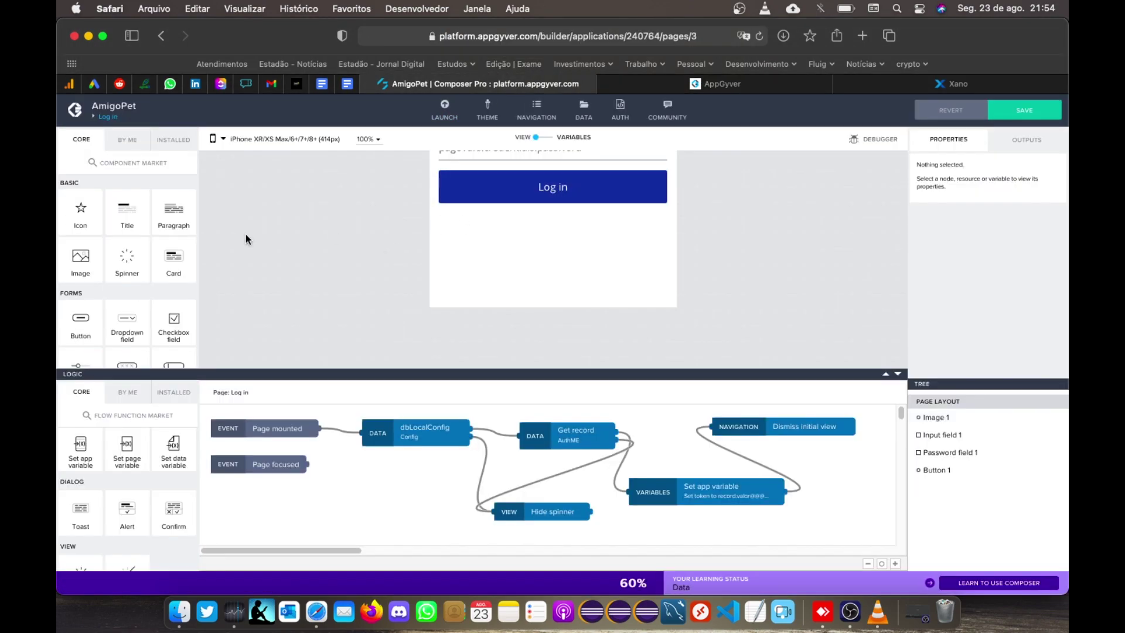
Step: Add a button below Log in labelled 'Cadastrar' and save
{"action": "left_click_drag", "start_coordinate": [97, 328], "coordinate": [580, 240]}
{"action": "key", "text": "super+a"}
{"action": "type", "text": "cADA"}
{"action": "key", "text": "BackSpace"}
{"action": "key", "text": "BackSpace"}
{"action": "key", "text": "BackSpace"}
{"action": "key", "text": "BackSpace"}
{"action": "type", "text": "Cadastrar"}
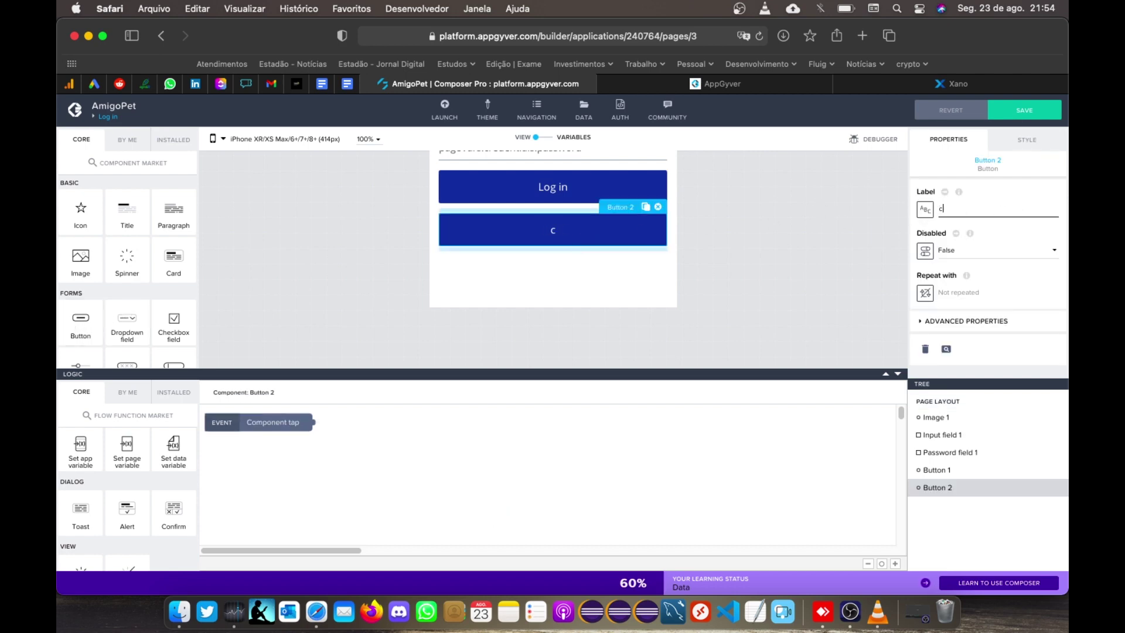
{"action": "left_click", "coordinate": [1026, 116]}
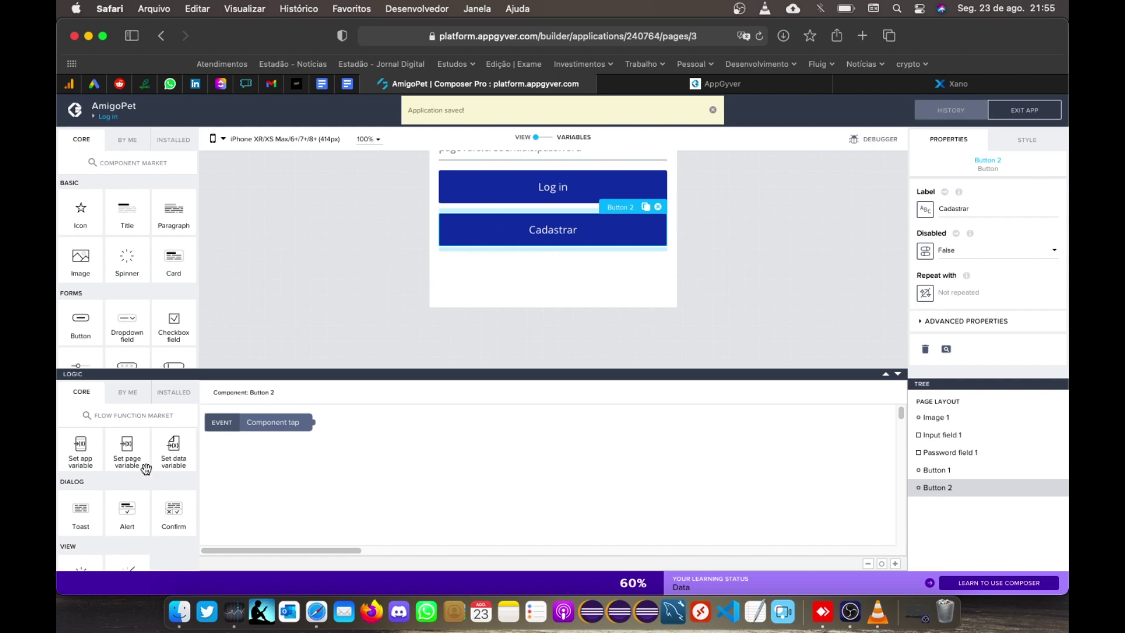
Step: Wire the button's Component tap to an Open page node targeting Cadastre-se
{"action": "scroll", "coordinate": [145, 469], "scroll_direction": "down", "scroll_amount": 3}
{"action": "scroll", "coordinate": [145, 466], "scroll_direction": "down", "scroll_amount": 4}
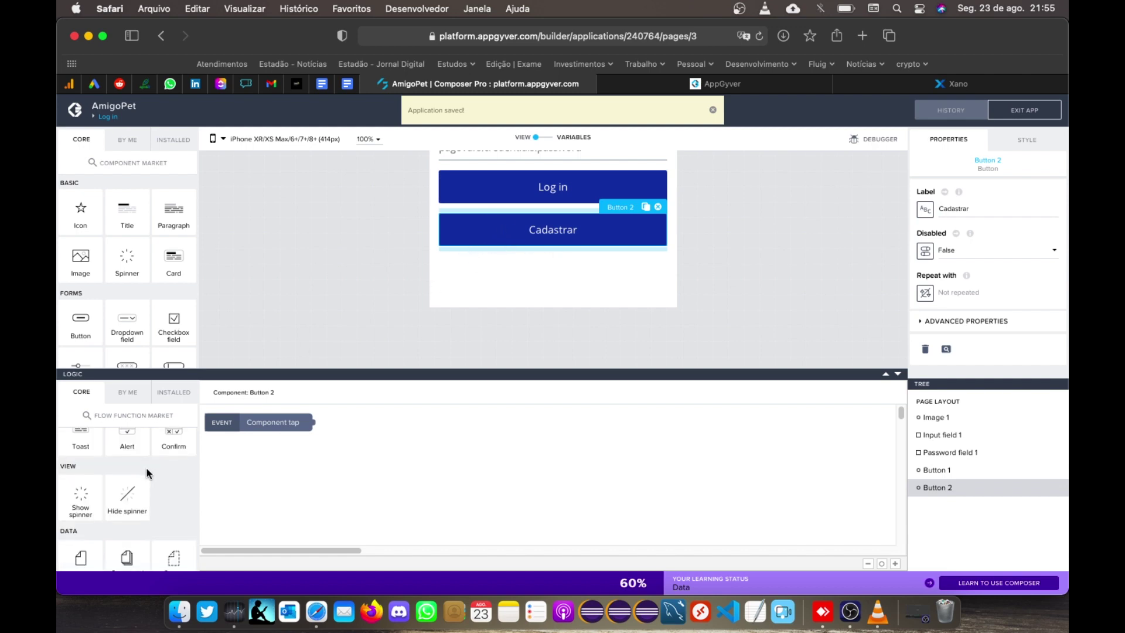
{"action": "scroll", "coordinate": [148, 470], "scroll_direction": "up", "scroll_amount": 8}
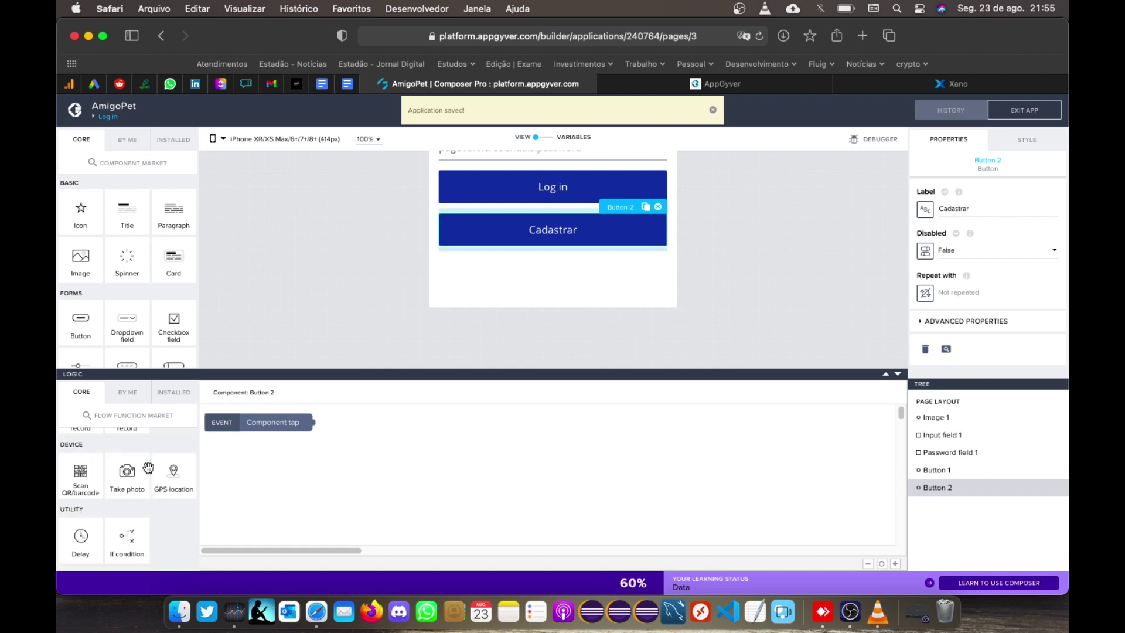
{"action": "scroll", "coordinate": [148, 466], "scroll_direction": "up", "scroll_amount": 1}
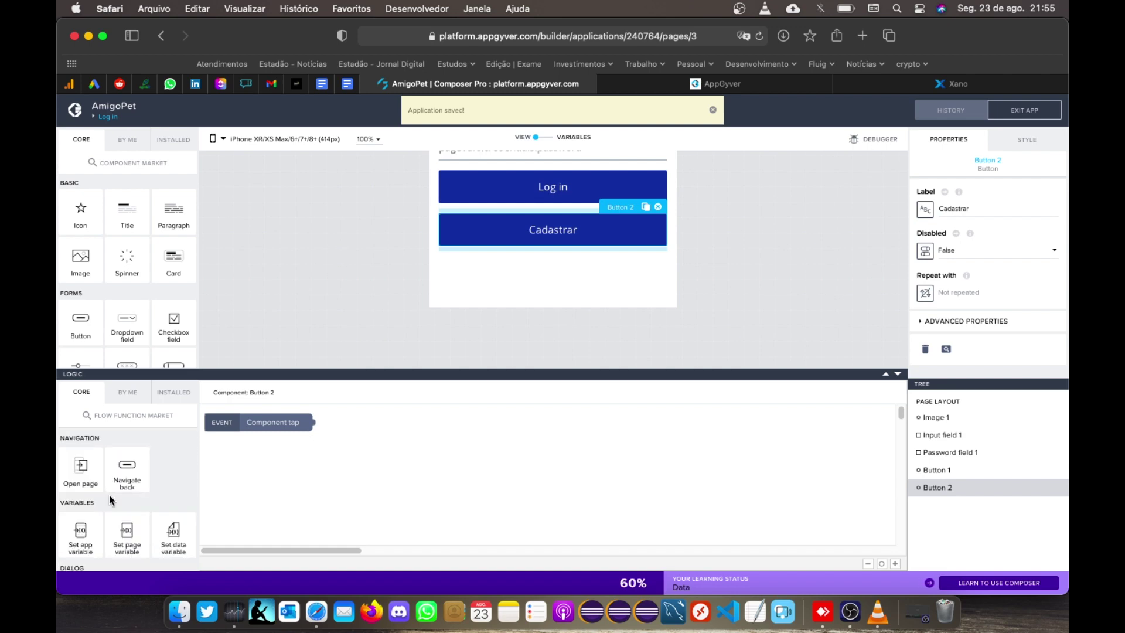
{"action": "left_click_drag", "start_coordinate": [83, 467], "coordinate": [434, 433]}
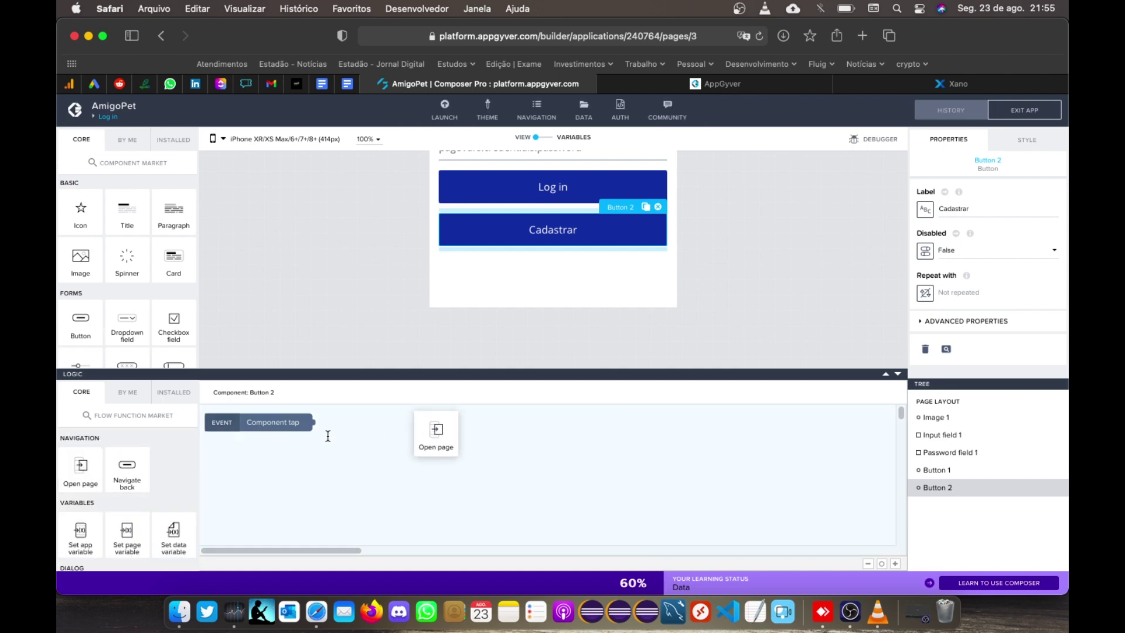
{"action": "left_click_drag", "start_coordinate": [314, 423], "coordinate": [385, 431]}
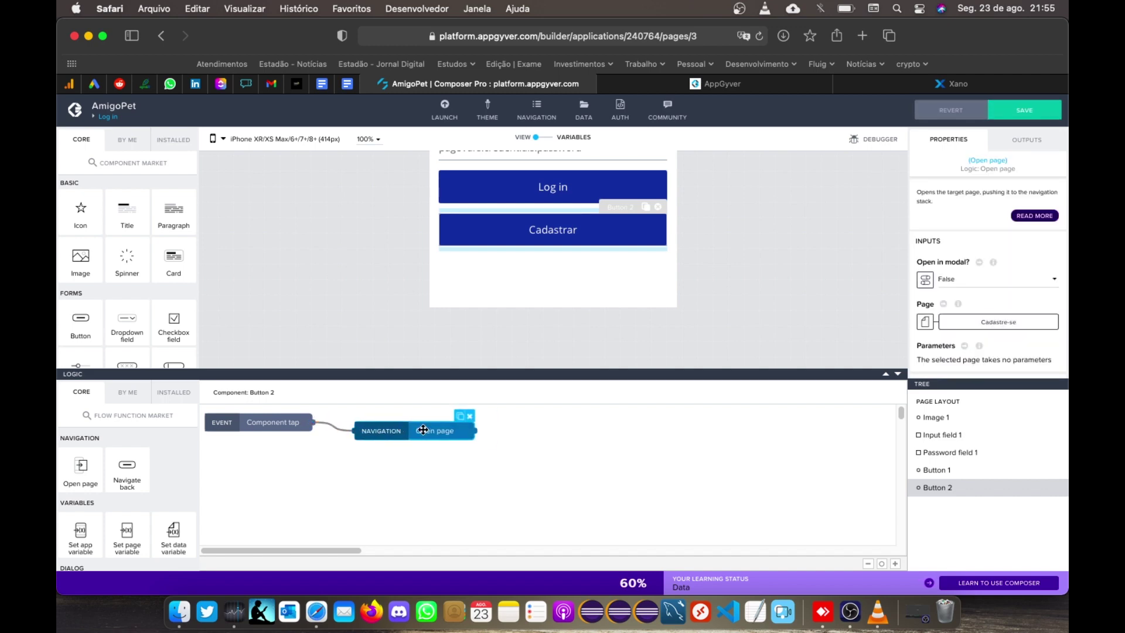
{"action": "left_click", "coordinate": [979, 325]}
{"action": "left_click", "coordinate": [560, 302]}
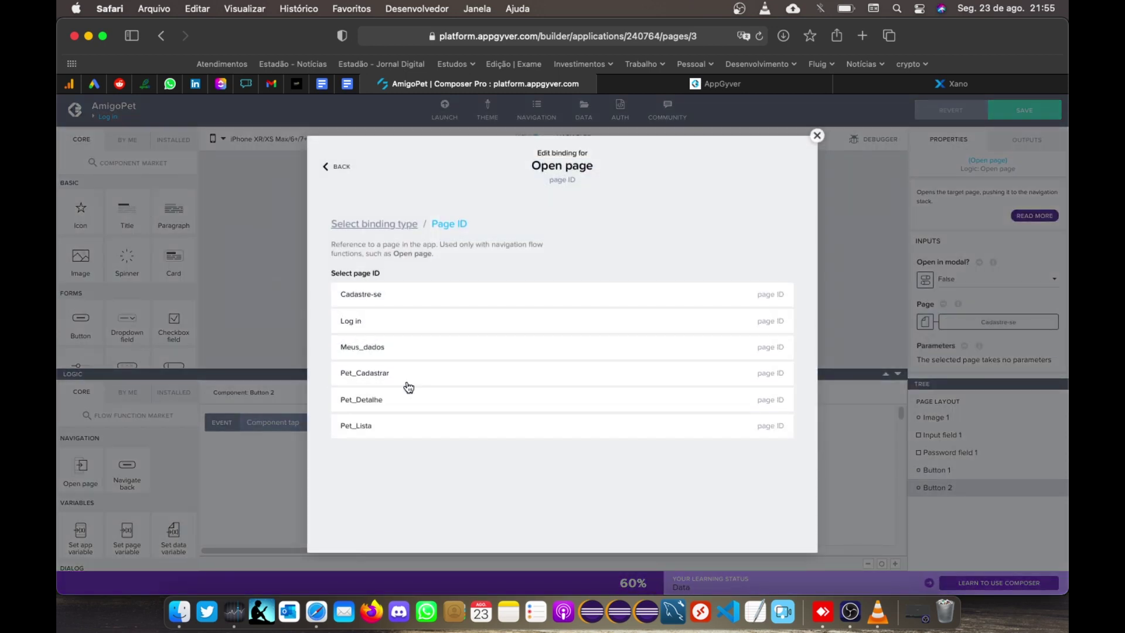
{"action": "left_click", "coordinate": [398, 298]}
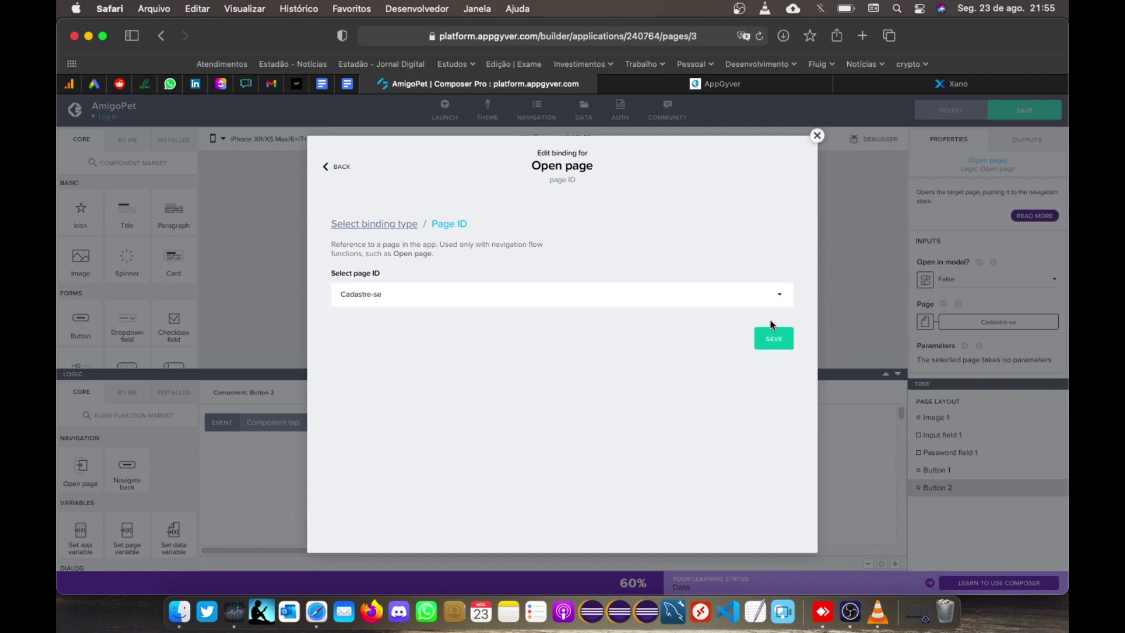
{"action": "left_click", "coordinate": [774, 340]}
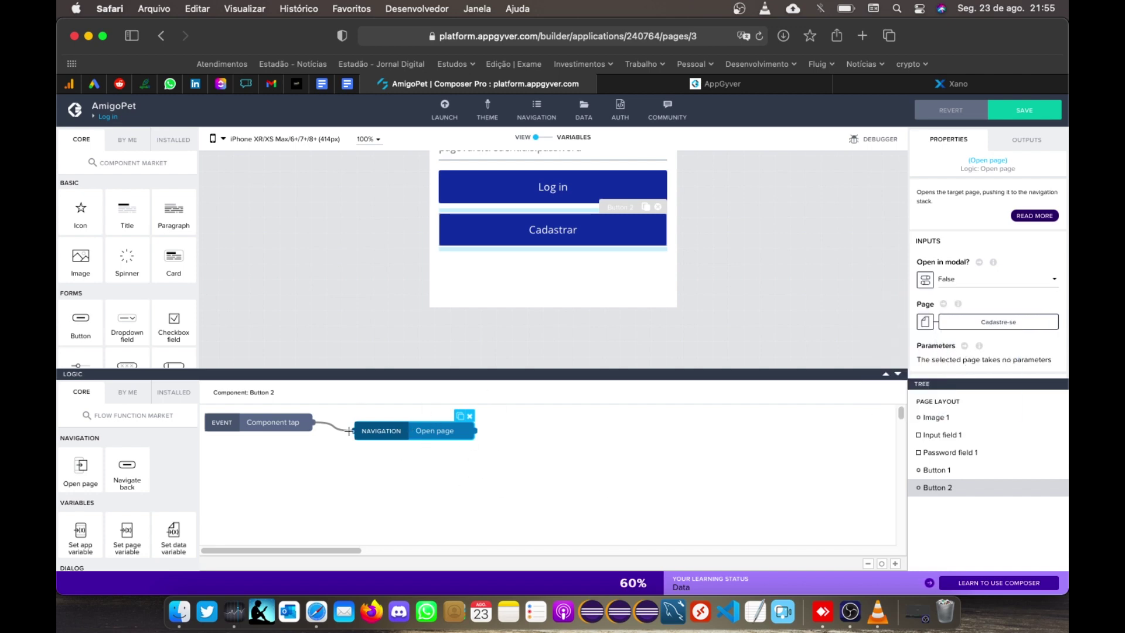
Step: Save the app and switch to the web preview tab
{"action": "left_click", "coordinate": [1031, 115]}
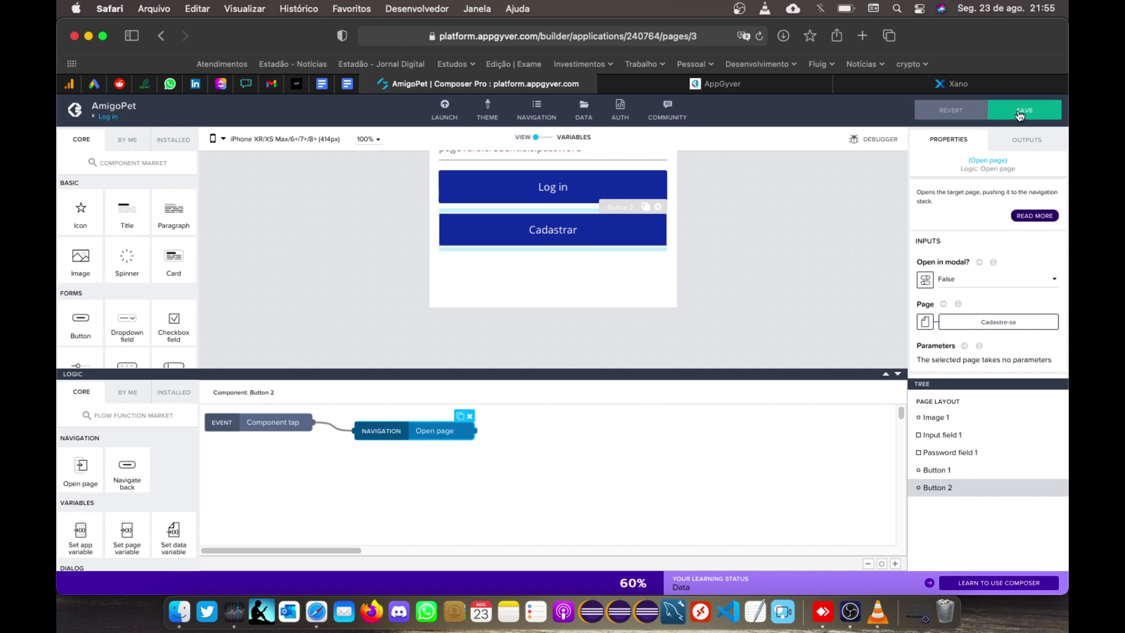
{"action": "left_click", "coordinate": [1018, 113]}
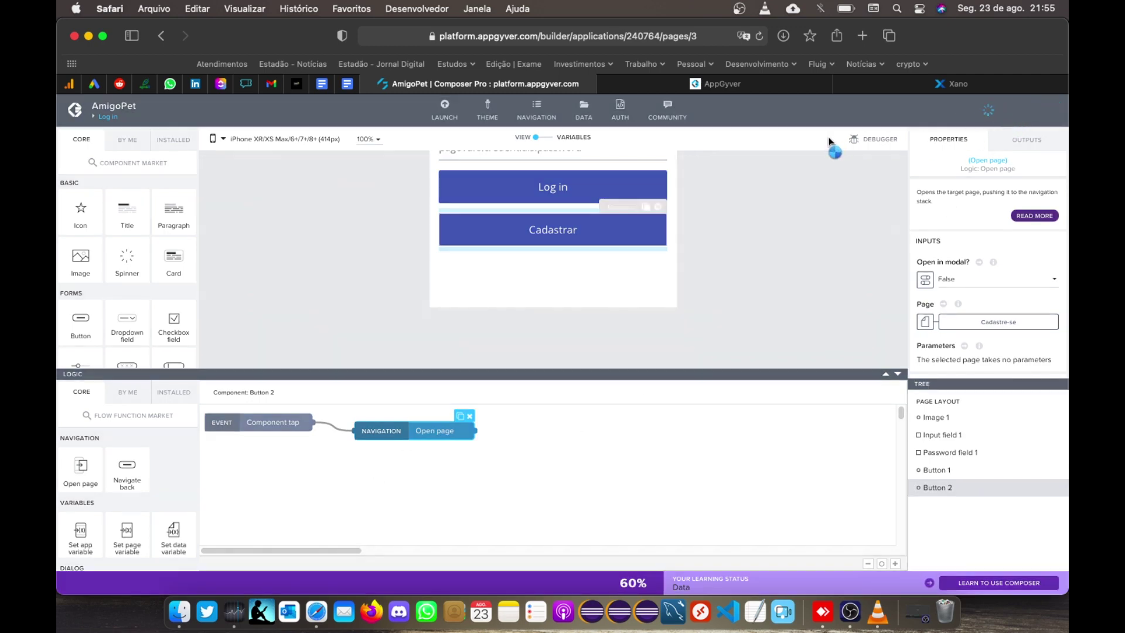
{"action": "left_click", "coordinate": [727, 85]}
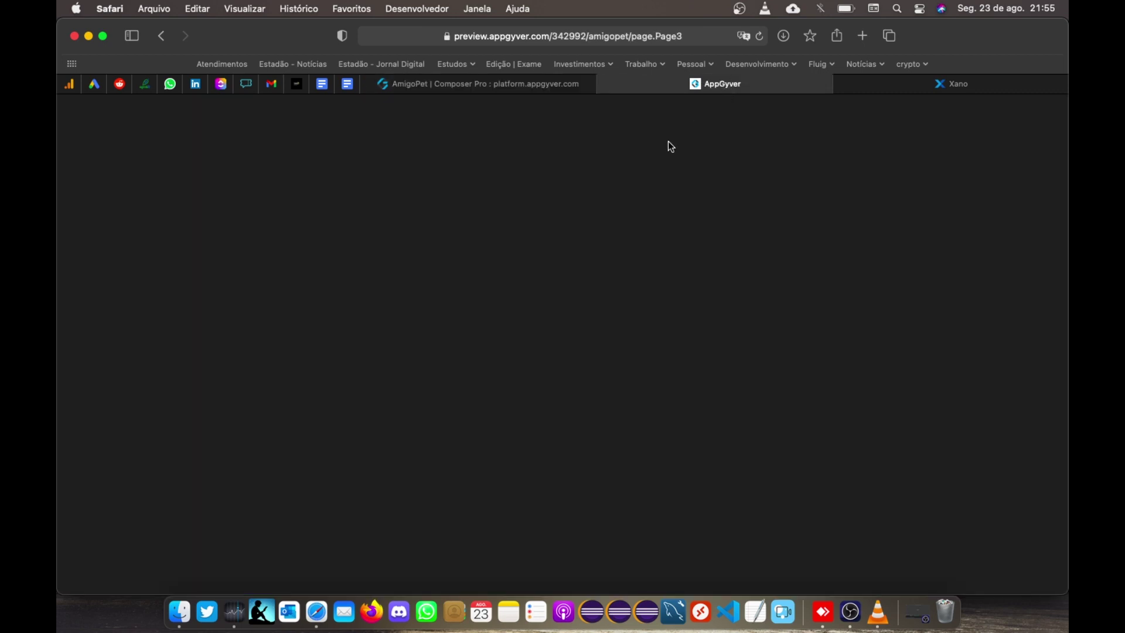
Step: Tap Cadastrar on the preview login screen, then return to Button 2's Open page logic in Composer
{"action": "scroll", "coordinate": [507, 346], "scroll_direction": "down", "scroll_amount": 10}
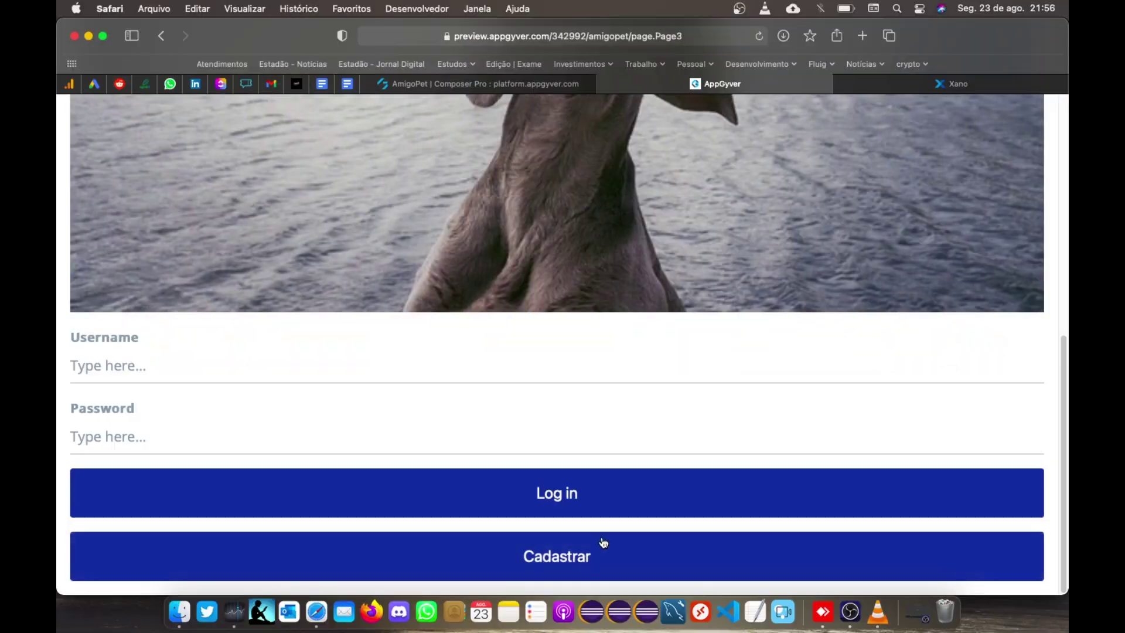
{"action": "left_click", "coordinate": [533, 575]}
{"action": "key", "text": "ctrl+shift+Tab"}
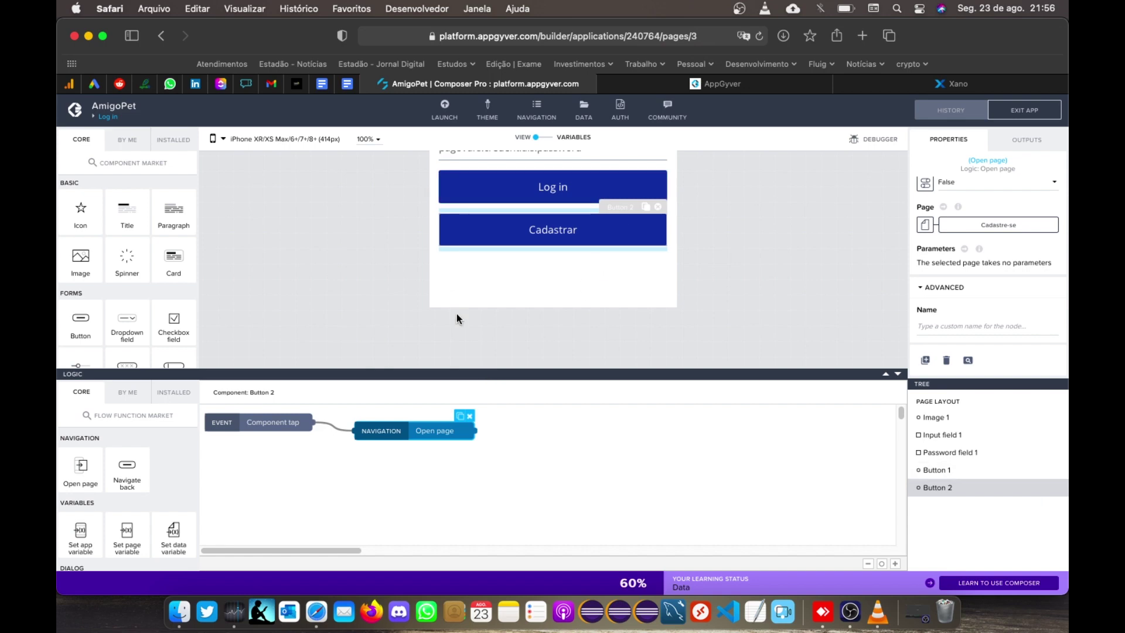
{"action": "scroll", "coordinate": [460, 314], "scroll_direction": "up", "scroll_amount": 3}
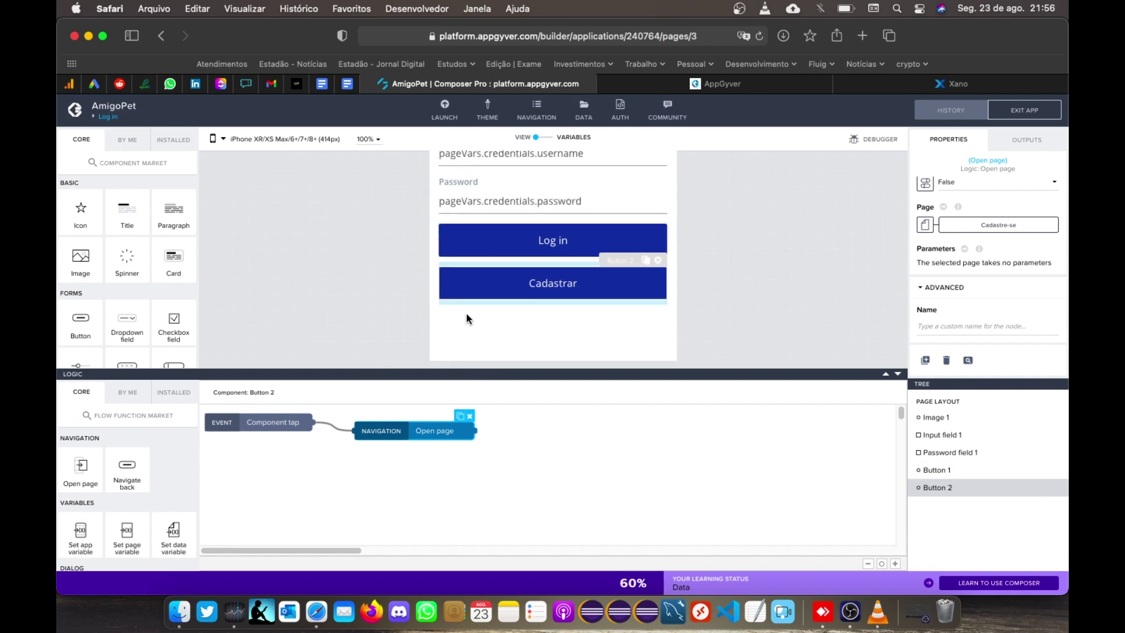
Step: Turn on 'Allow page to be opened without authentication' for Cadastre-se and save
{"action": "left_click", "coordinate": [109, 117]}
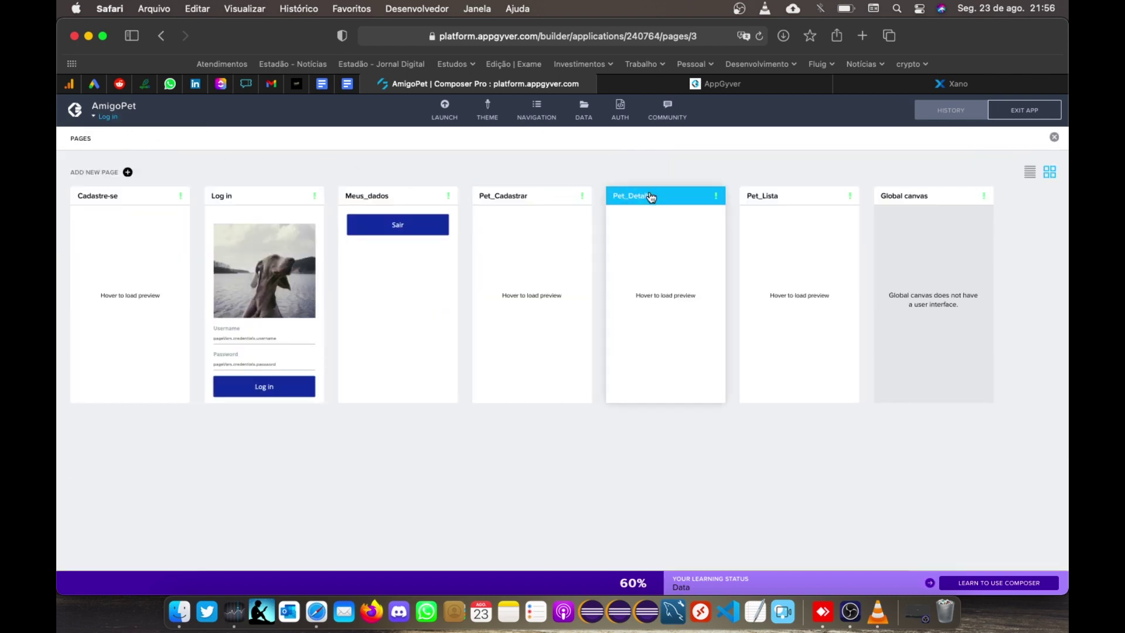
{"action": "left_click", "coordinate": [133, 198]}
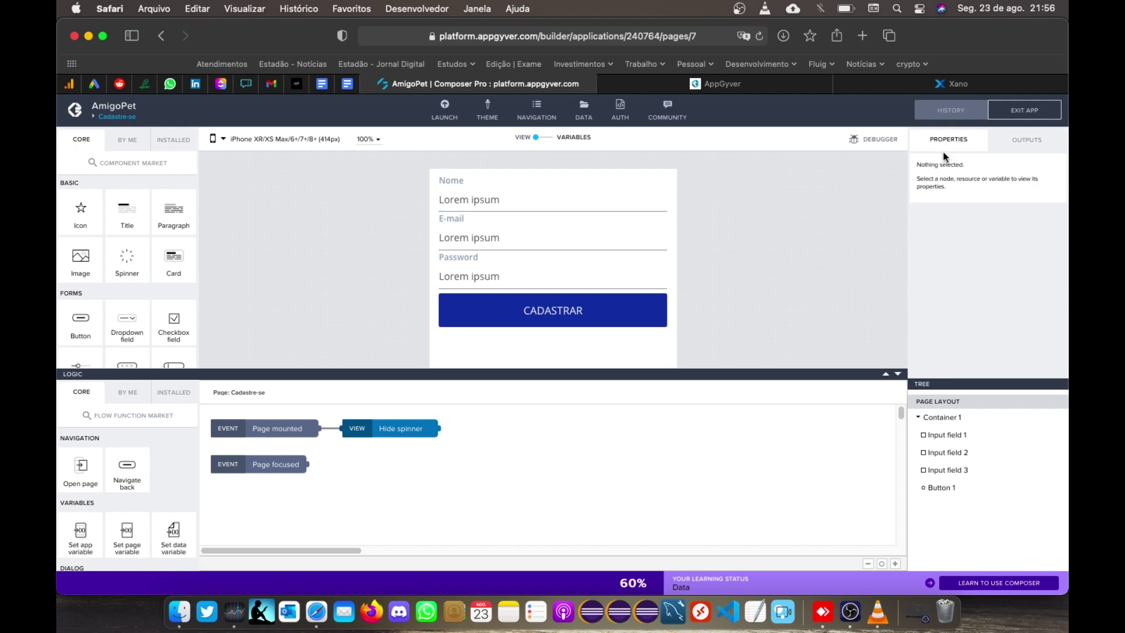
{"action": "left_click", "coordinate": [862, 203]}
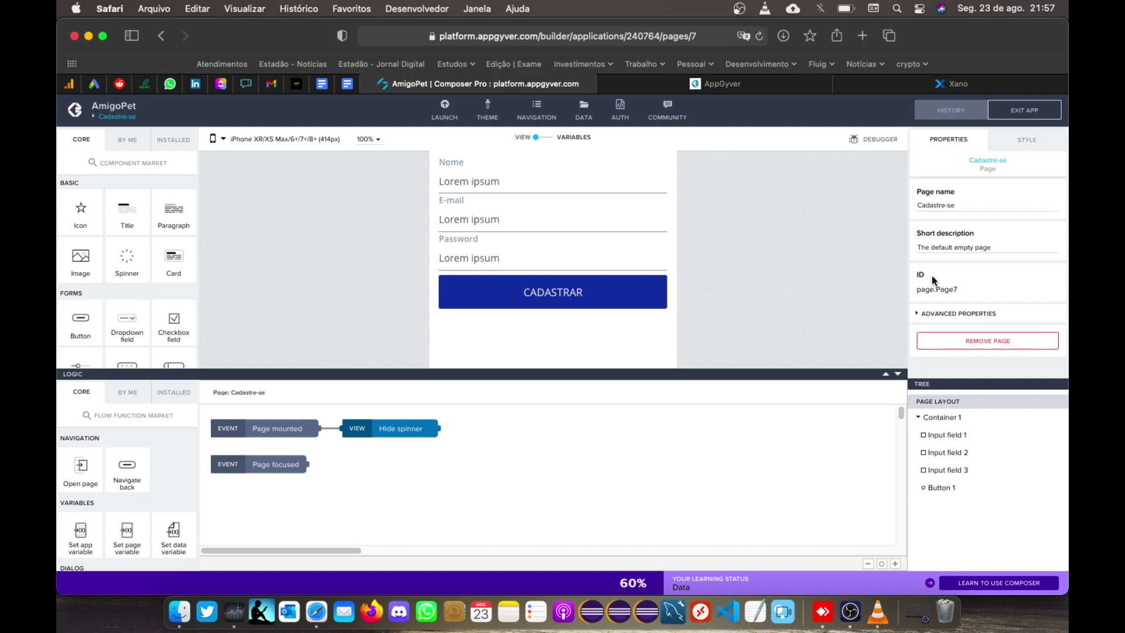
{"action": "left_click", "coordinate": [923, 314]}
{"action": "scroll", "coordinate": [923, 311], "scroll_direction": "down", "scroll_amount": 2}
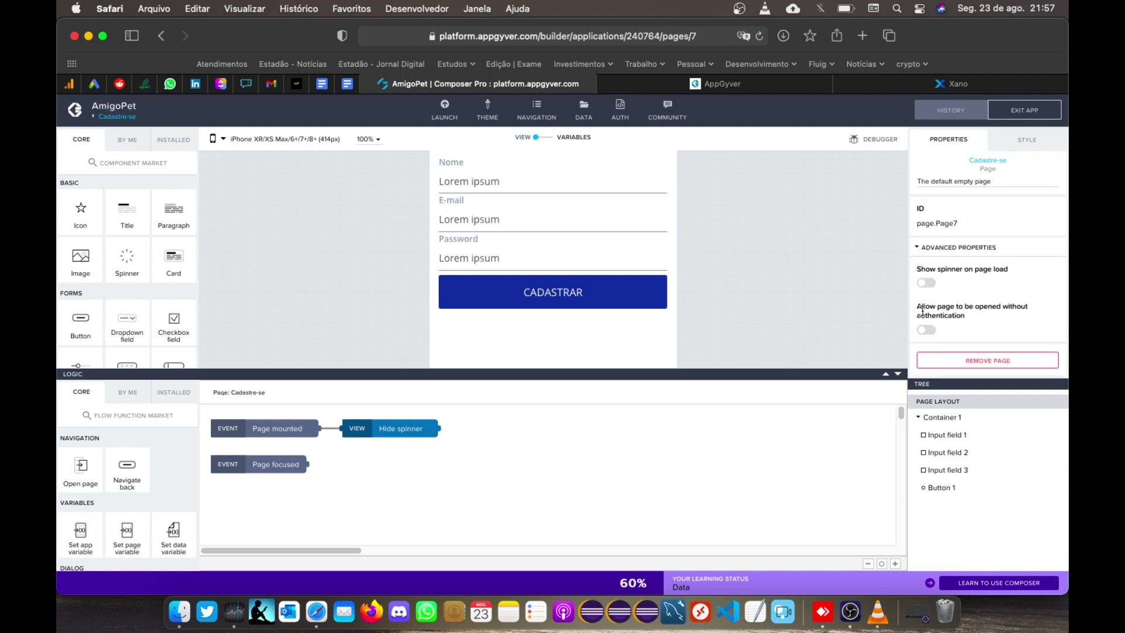
{"action": "left_click_drag", "start_coordinate": [918, 307], "coordinate": [972, 315]}
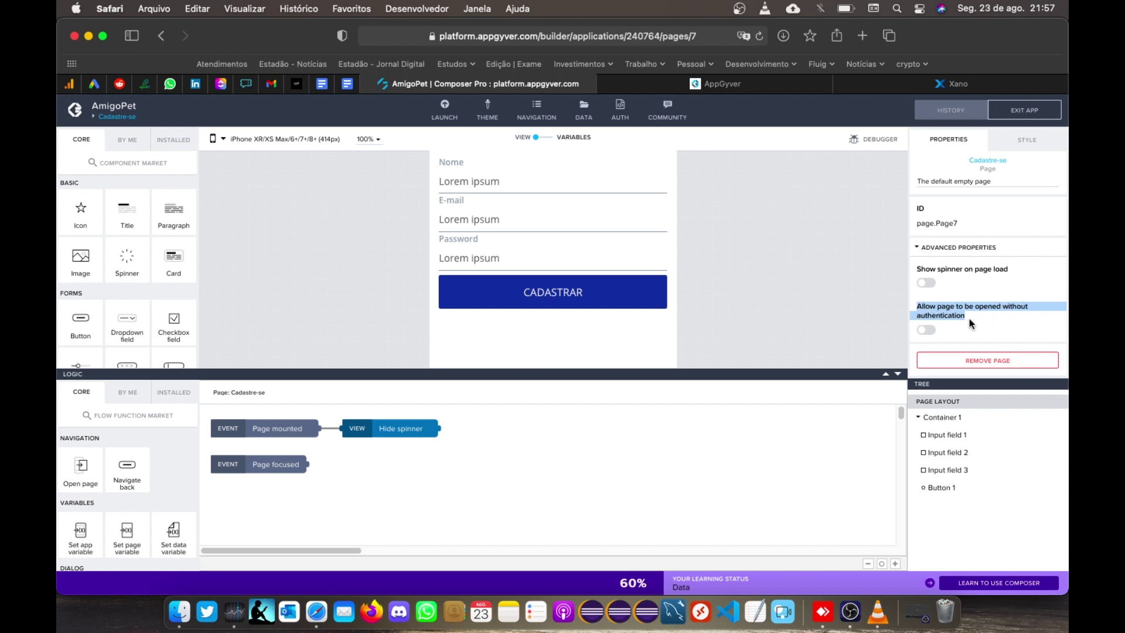
{"action": "left_click", "coordinate": [931, 330]}
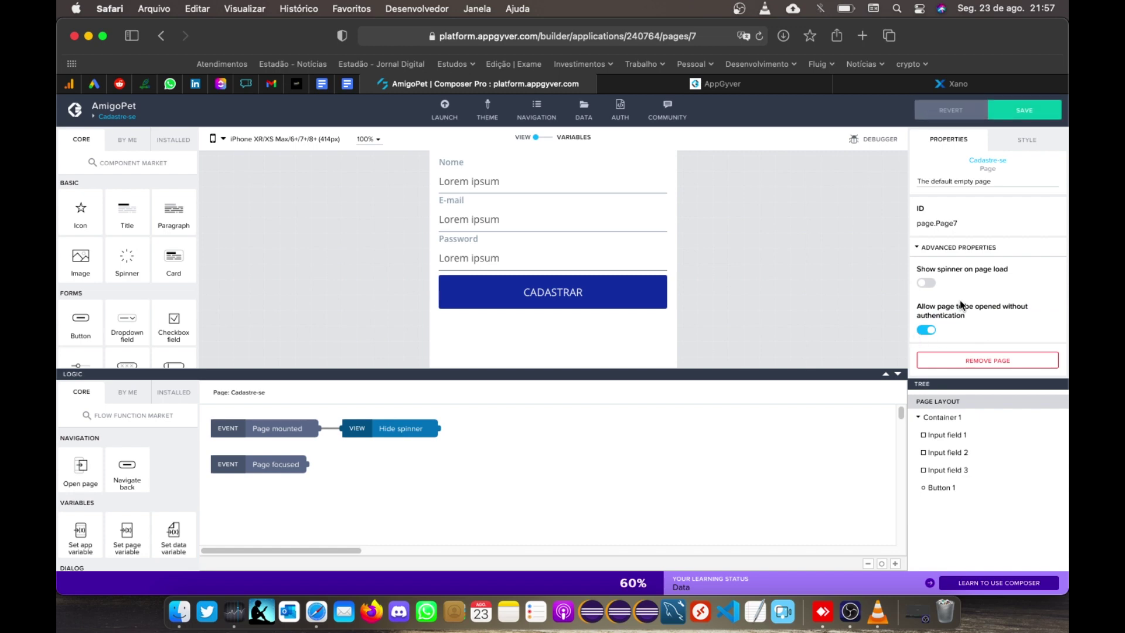
{"action": "left_click", "coordinate": [1026, 113]}
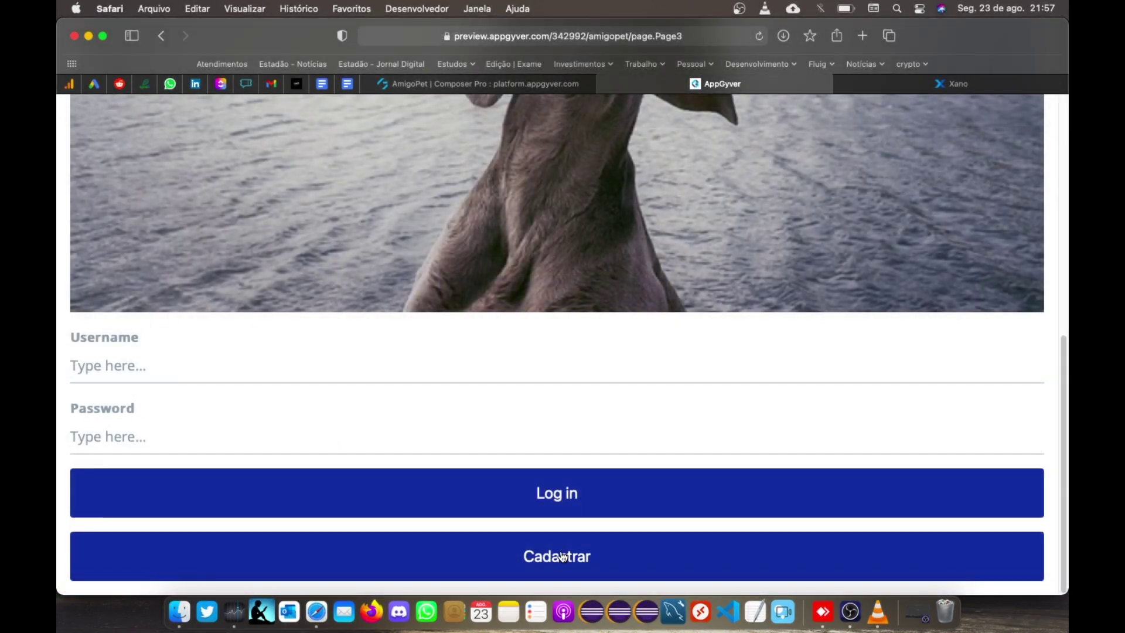
Step: Sign up a test user with name, e-mail and password and dismiss the success alert
{"action": "left_click", "coordinate": [563, 556]}
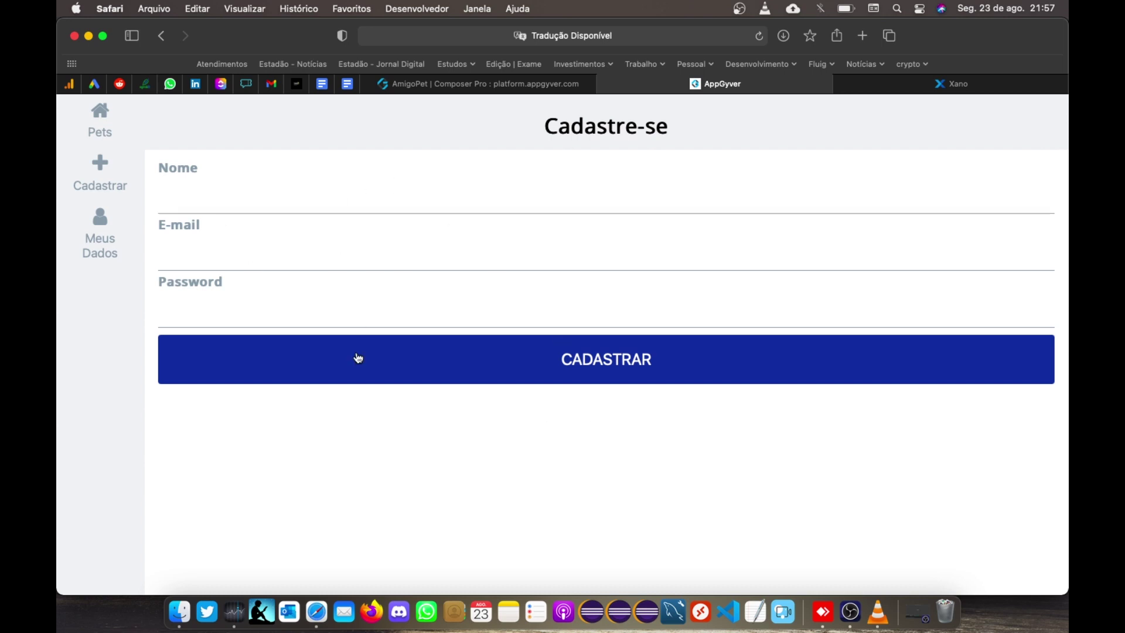
{"action": "left_click", "coordinate": [205, 200]}
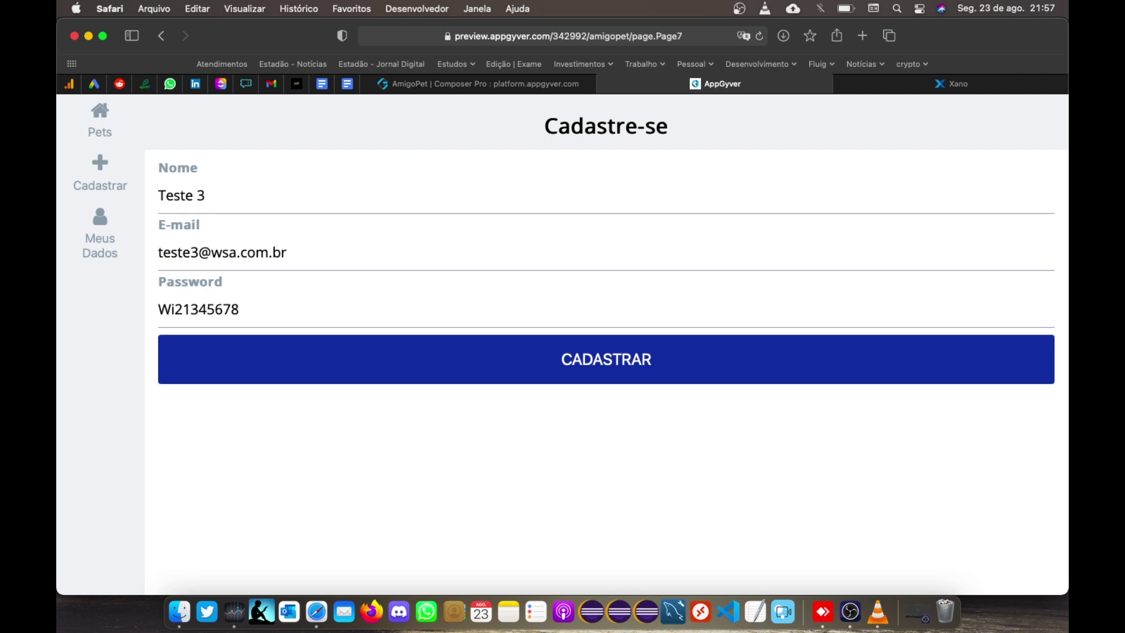
{"action": "left_click", "coordinate": [598, 367]}
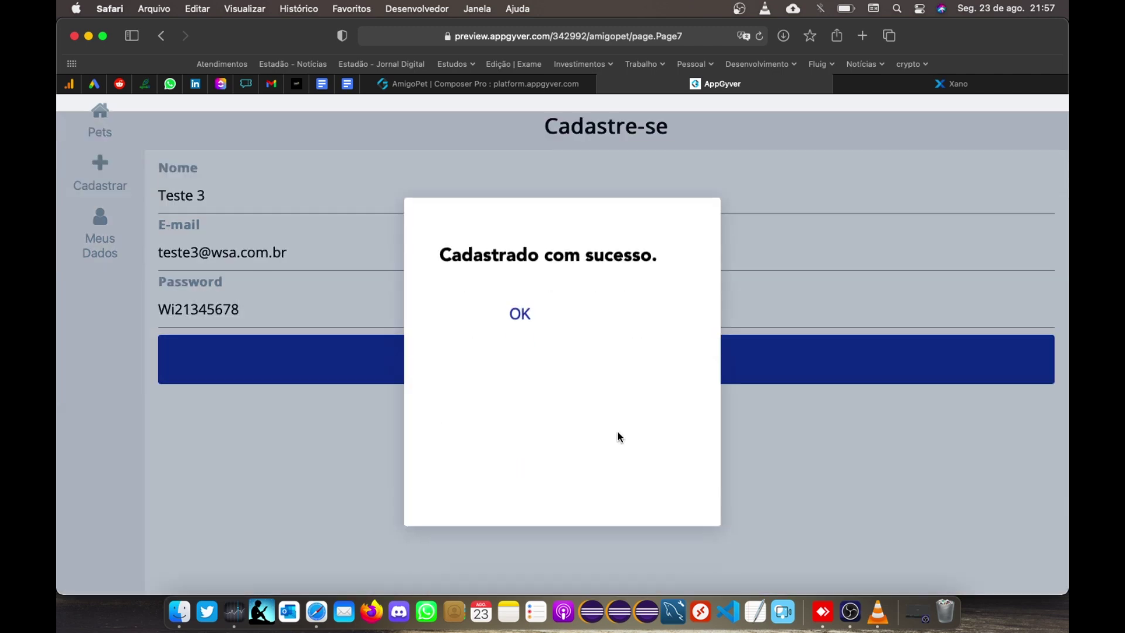
{"action": "left_click", "coordinate": [529, 300]}
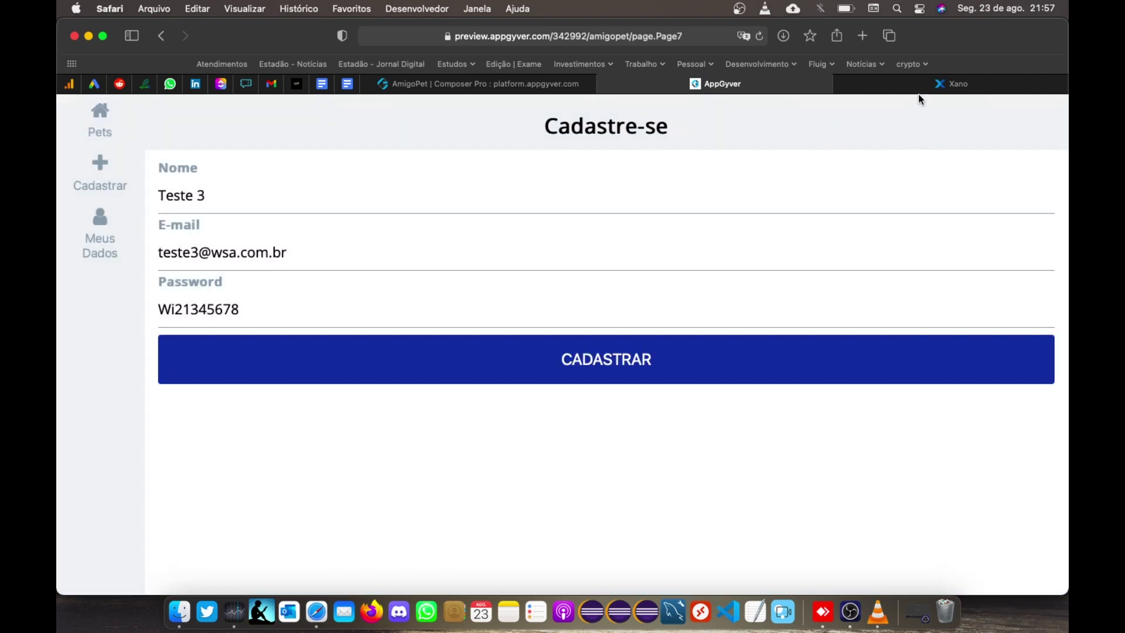
{"action": "left_click", "coordinate": [919, 87]}
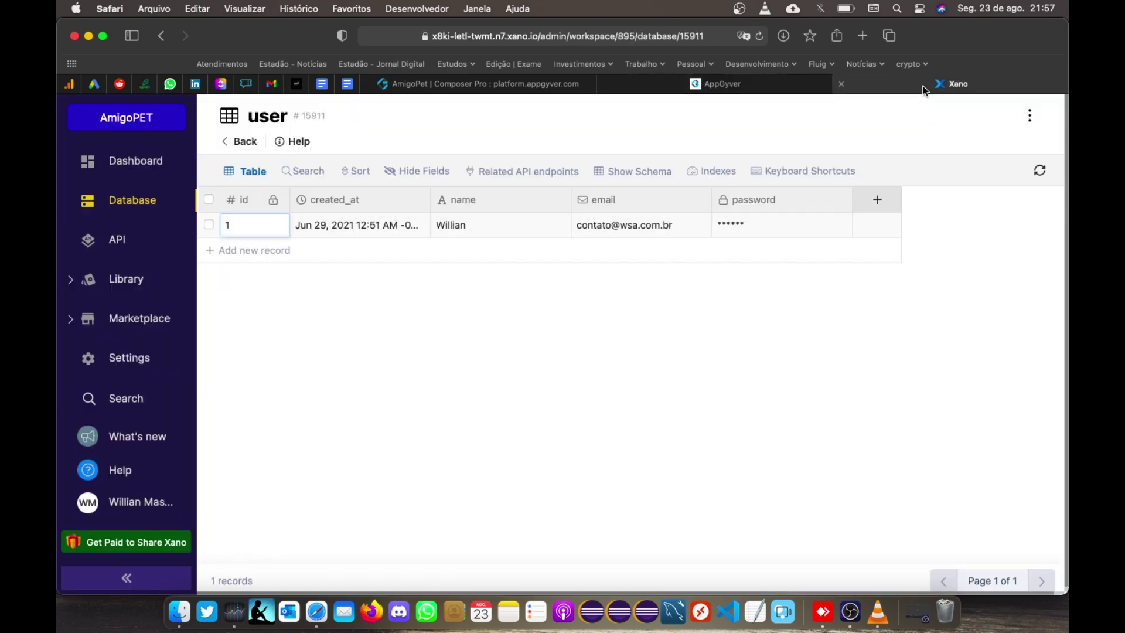
Step: Refresh the Xano user table to find new record 7, then return to Composer
{"action": "left_click", "coordinate": [1039, 170]}
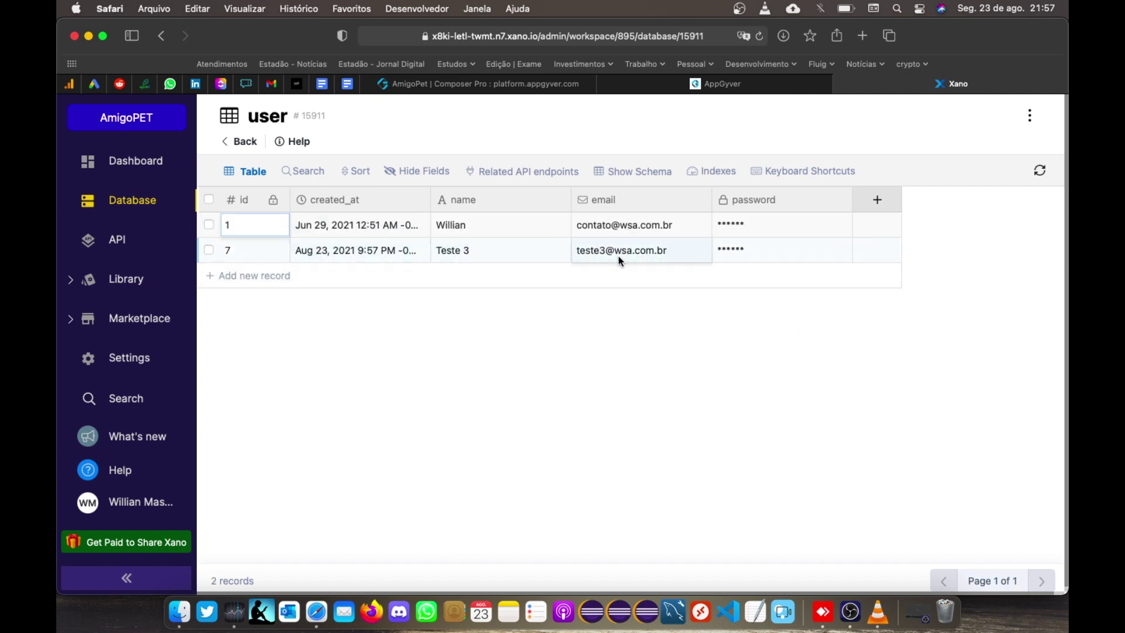
{"action": "left_click", "coordinate": [674, 87]}
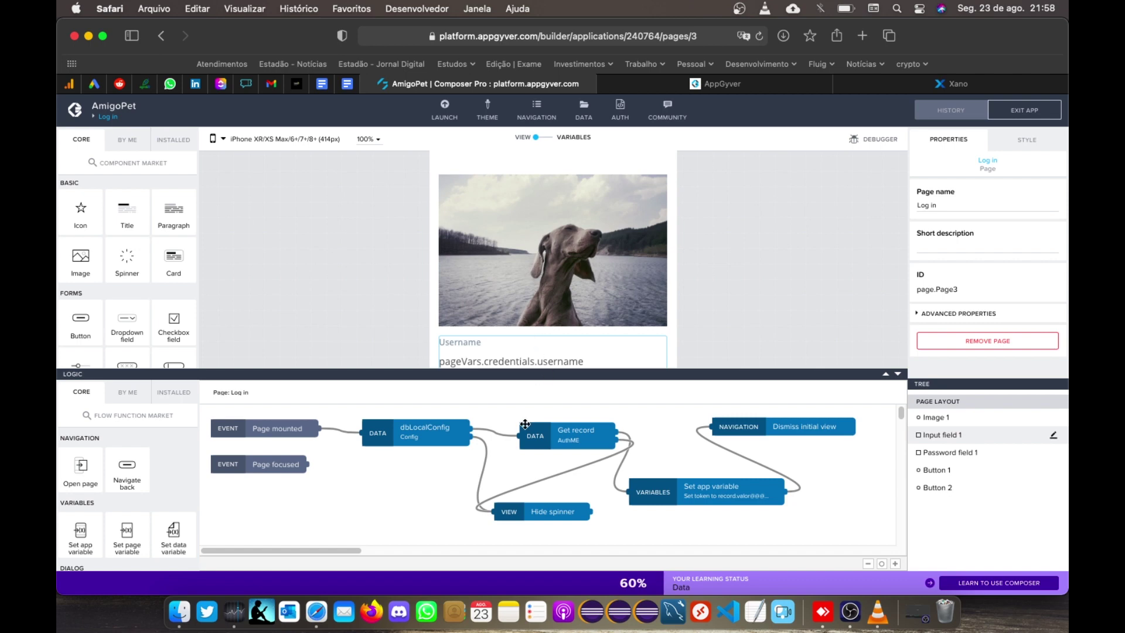
Step: Inspect the Log in page's dbLocalConfig Get record node and its ID 'token'
{"action": "left_click", "coordinate": [427, 433]}
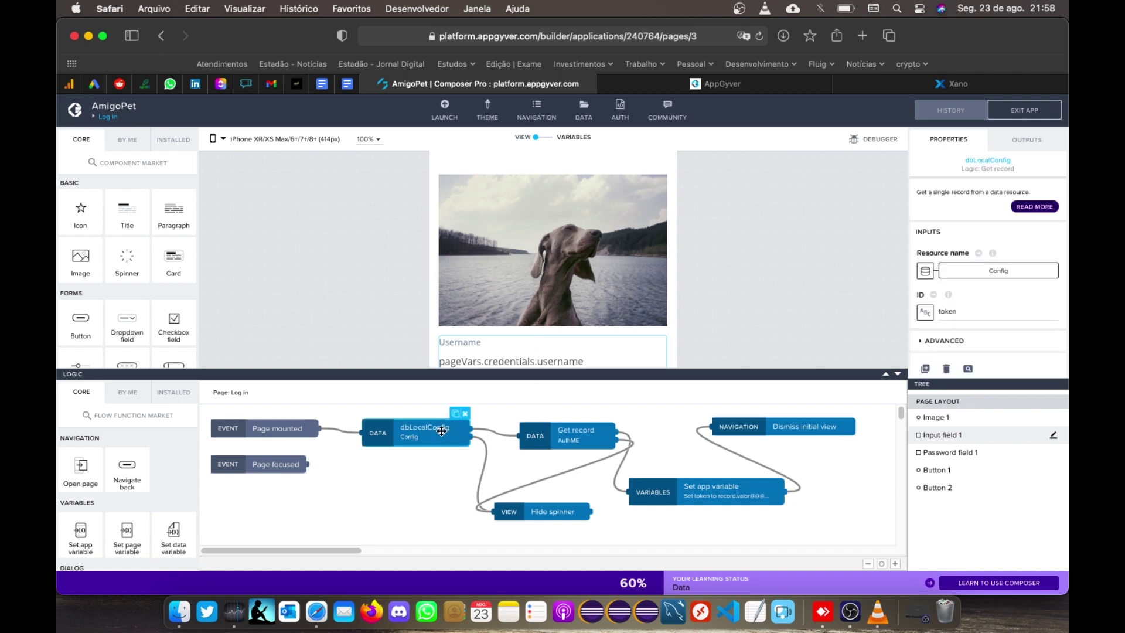
{"action": "left_click_drag", "start_coordinate": [996, 312], "coordinate": [938, 312]}
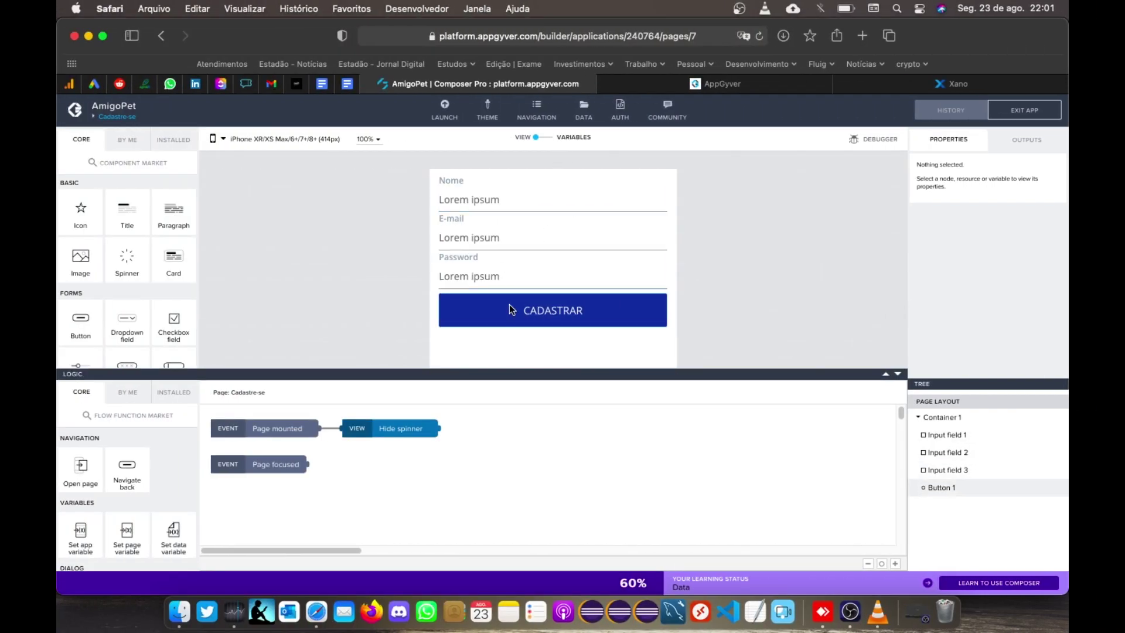
Step: In CADASTRAR's logic, move the error Toast down and delete the success Alert
{"action": "left_click", "coordinate": [509, 309]}
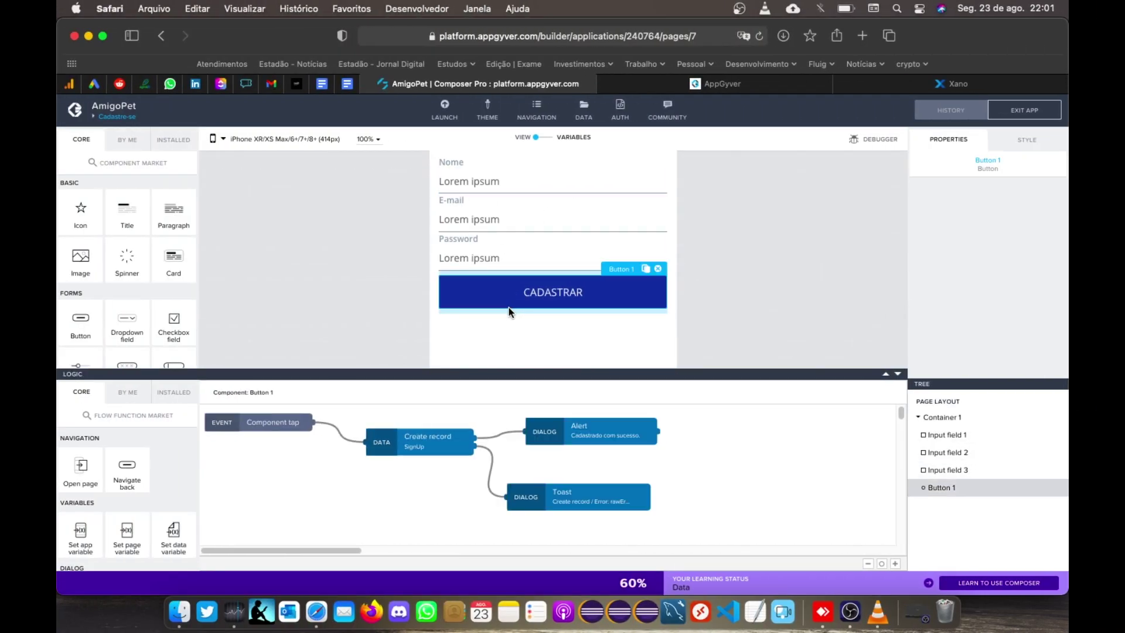
{"action": "left_click", "coordinate": [619, 435]}
{"action": "left_click_drag", "start_coordinate": [581, 505], "coordinate": [498, 536]}
{"action": "left_click", "coordinate": [600, 428]}
{"action": "left_click_drag", "start_coordinate": [700, 441], "coordinate": [638, 442]}
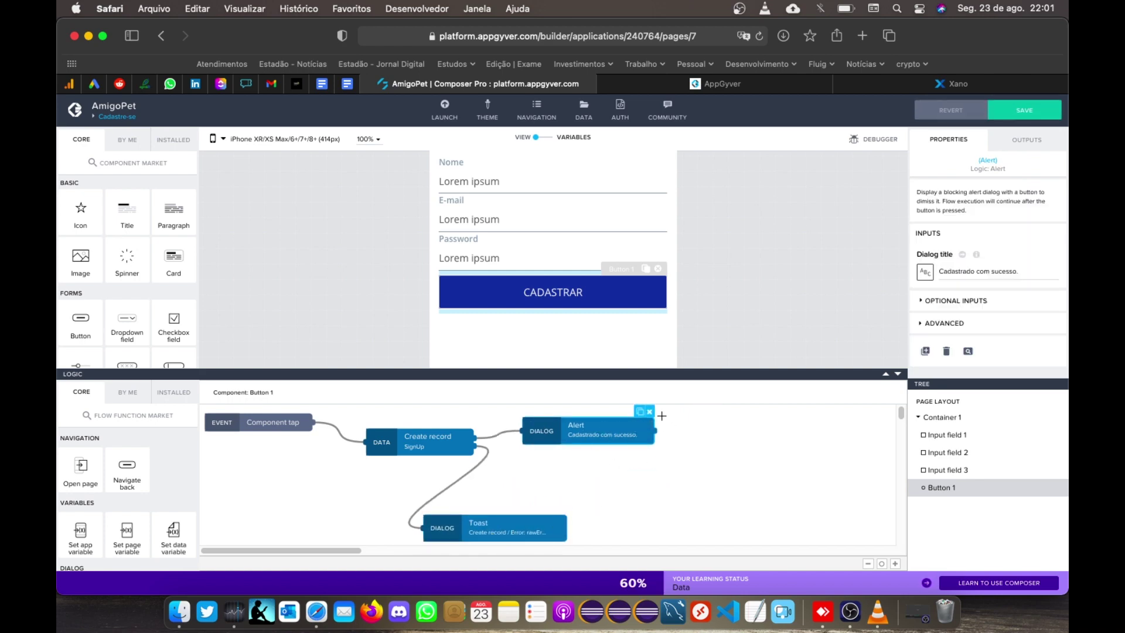
{"action": "left_click", "coordinate": [652, 412]}
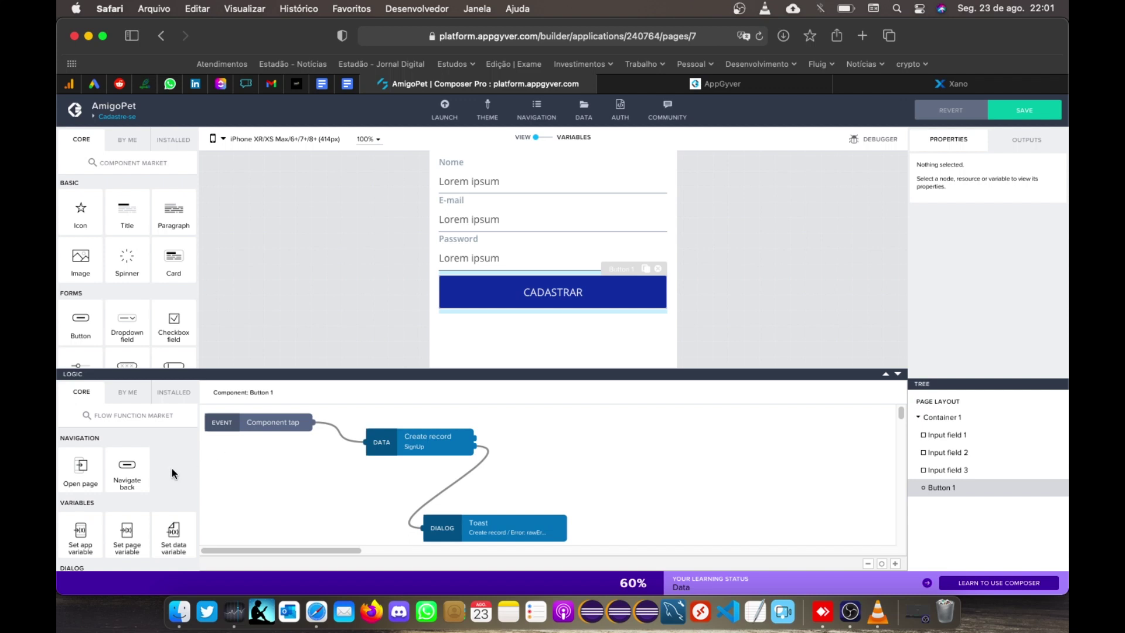
Step: Drag a Create record node from the Data section onto the canvas
{"action": "scroll", "coordinate": [171, 469], "scroll_direction": "down", "scroll_amount": 2}
{"action": "scroll", "coordinate": [176, 468], "scroll_direction": "down", "scroll_amount": 4}
{"action": "scroll", "coordinate": [179, 465], "scroll_direction": "up", "scroll_amount": 2}
{"action": "left_click_drag", "start_coordinate": [179, 469], "coordinate": [591, 447]}
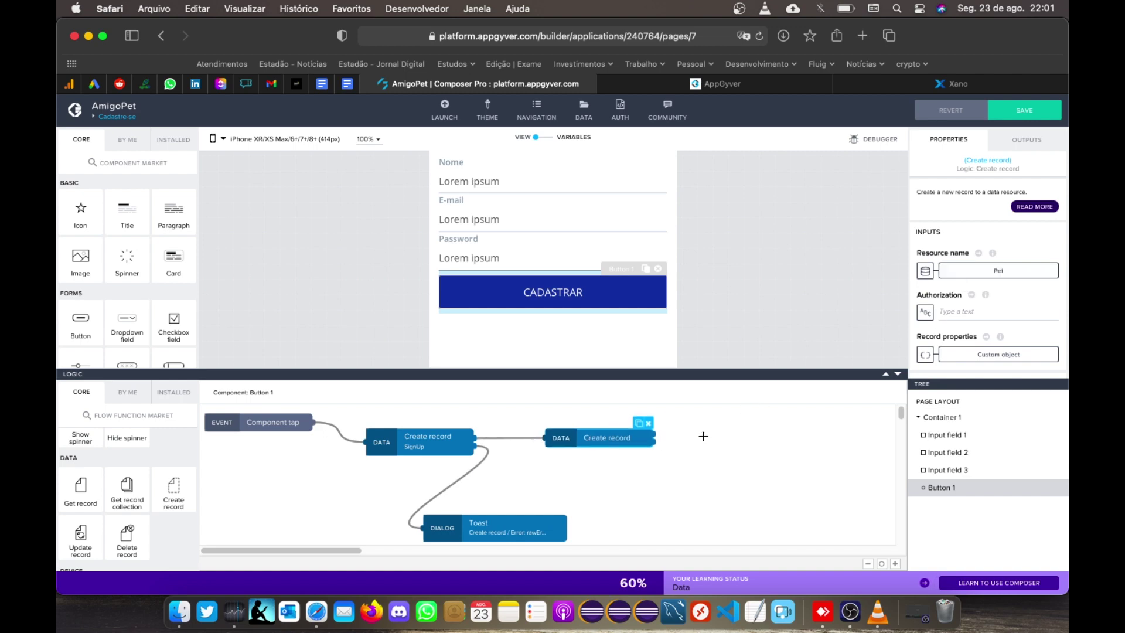
Step: Set the second Create record node's resource to Config
{"action": "left_click", "coordinate": [983, 270]}
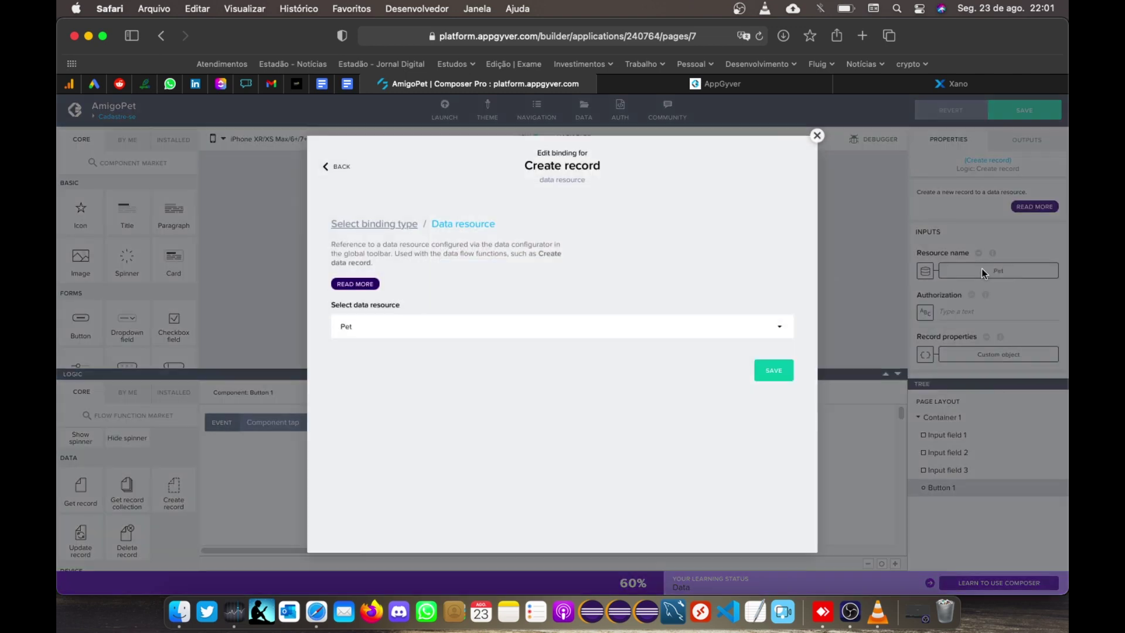
{"action": "left_click", "coordinate": [576, 326]}
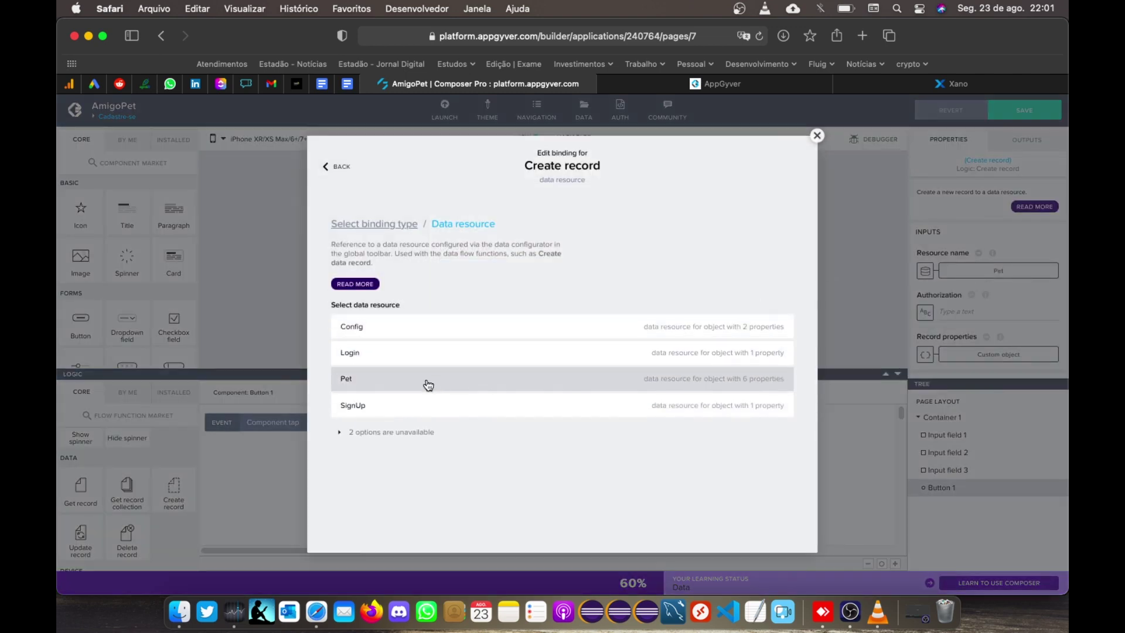
{"action": "left_click", "coordinate": [357, 328]}
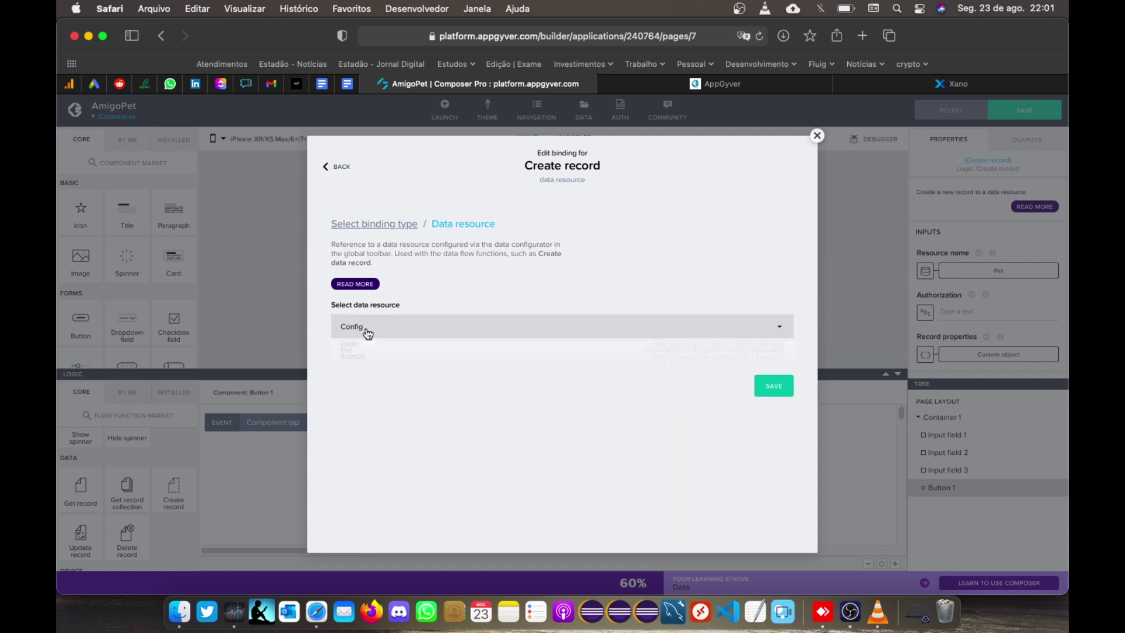
{"action": "left_click", "coordinate": [783, 372]}
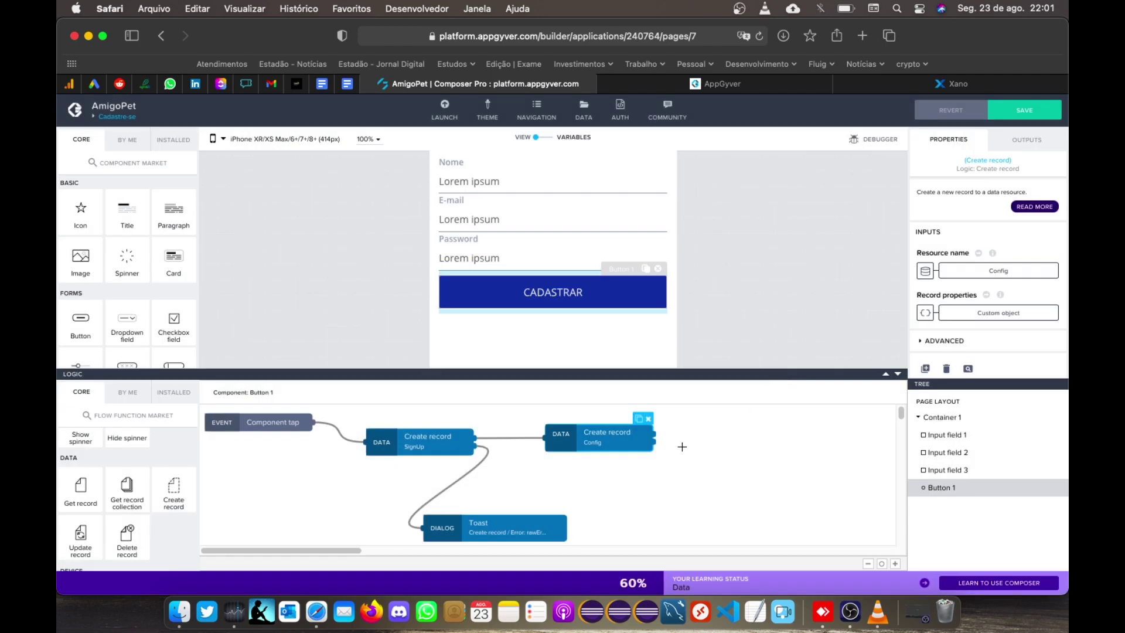
Step: Fill in the record ID and bind valor to the SignUp Create record's authToken output
{"action": "left_click", "coordinate": [1008, 315]}
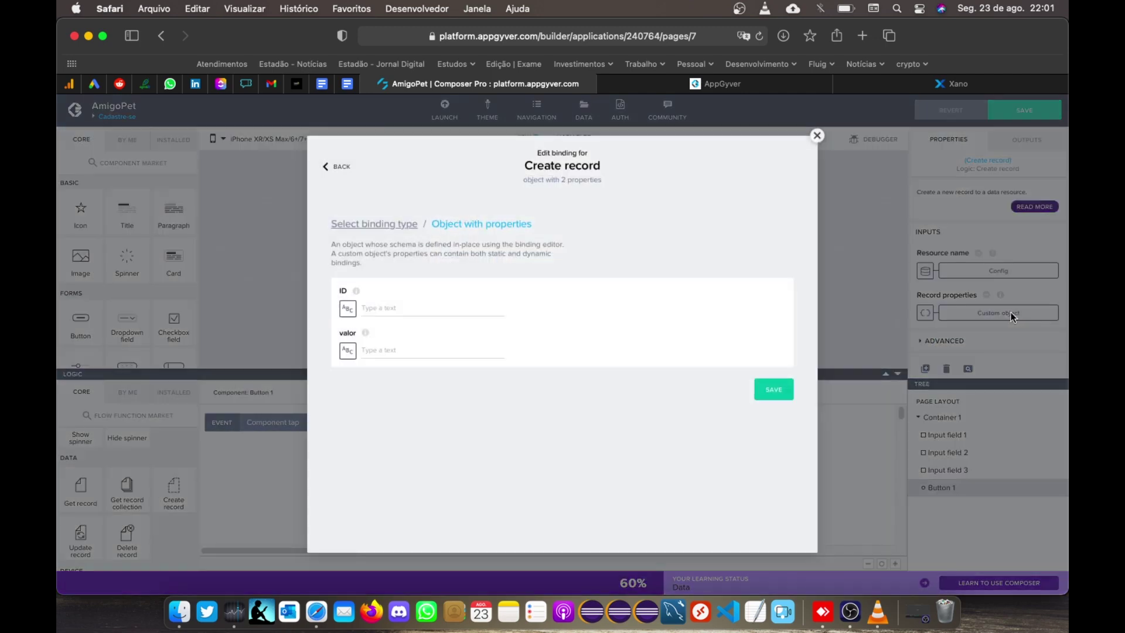
{"action": "left_click", "coordinate": [405, 309]}
{"action": "type", "text": "token"}
{"action": "left_click", "coordinate": [375, 352]}
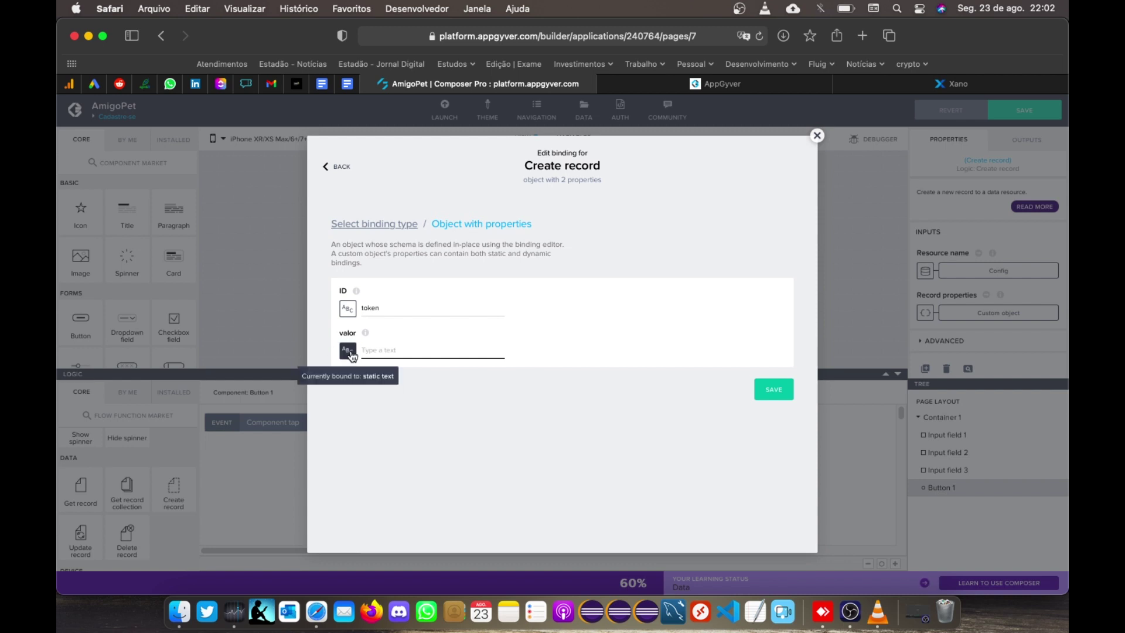
{"action": "left_click", "coordinate": [349, 351]}
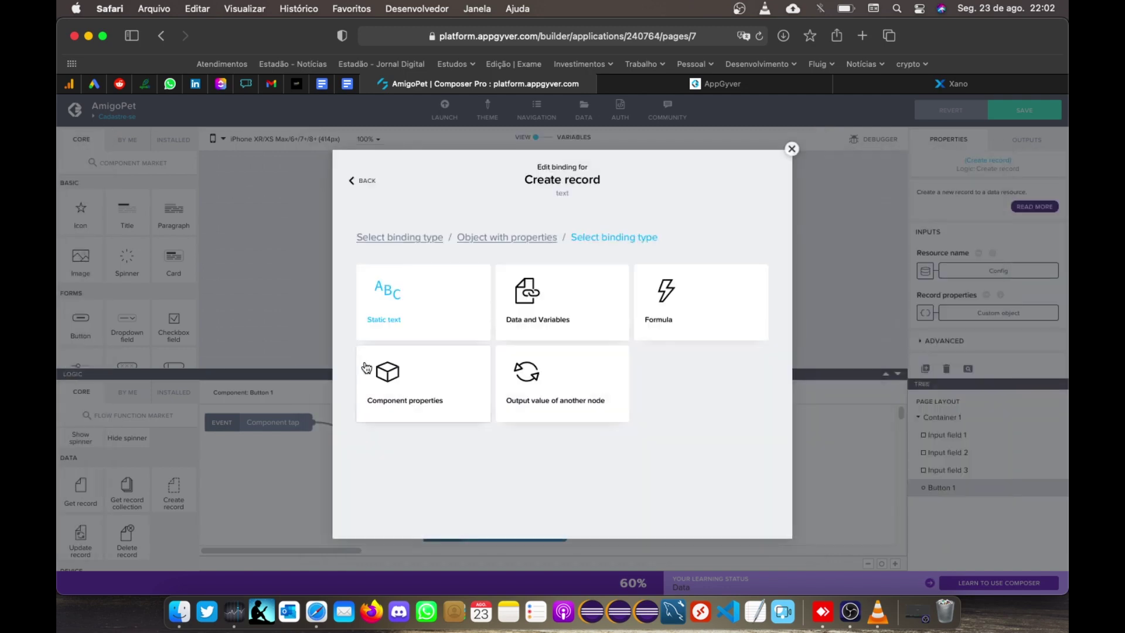
{"action": "left_click", "coordinate": [560, 400]}
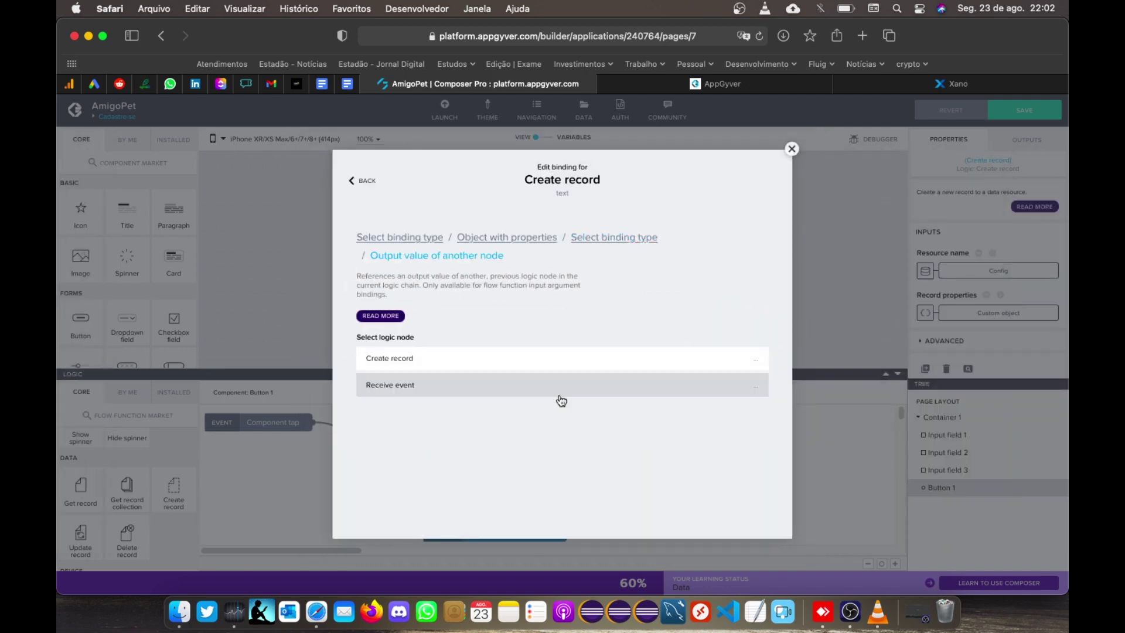
{"action": "left_click", "coordinate": [379, 364]}
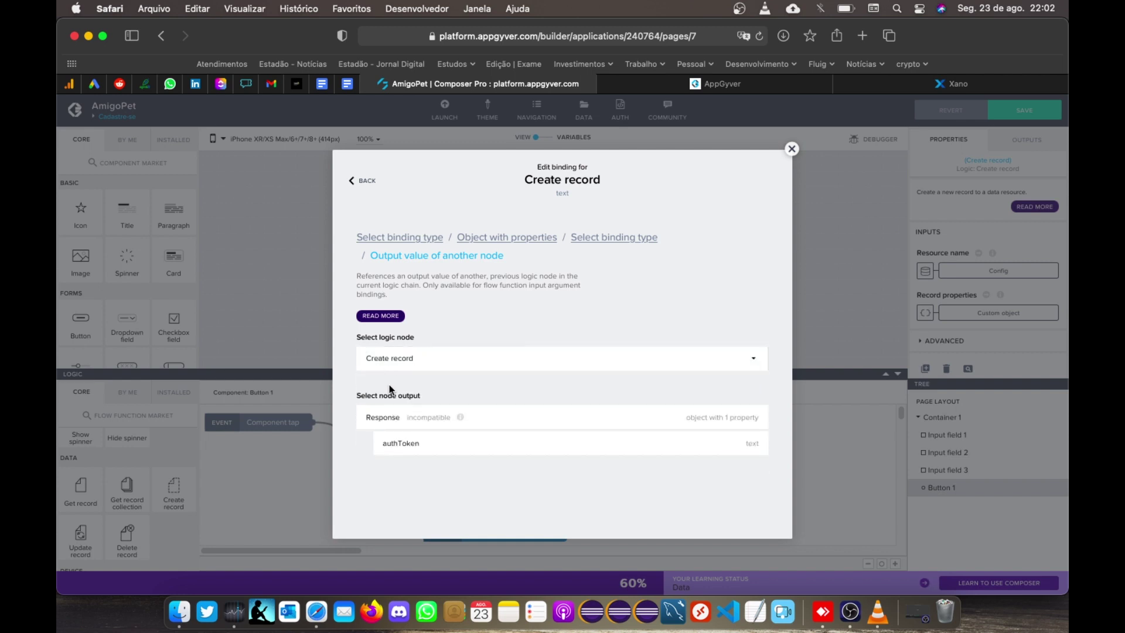
{"action": "left_click", "coordinate": [404, 446]}
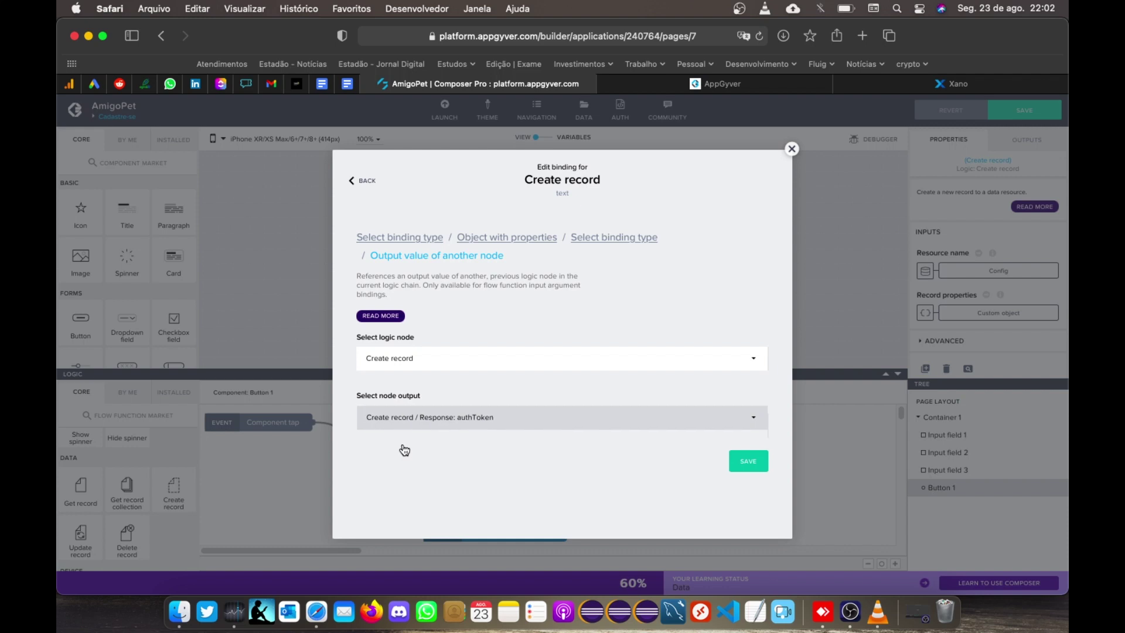
{"action": "left_click", "coordinate": [748, 461]}
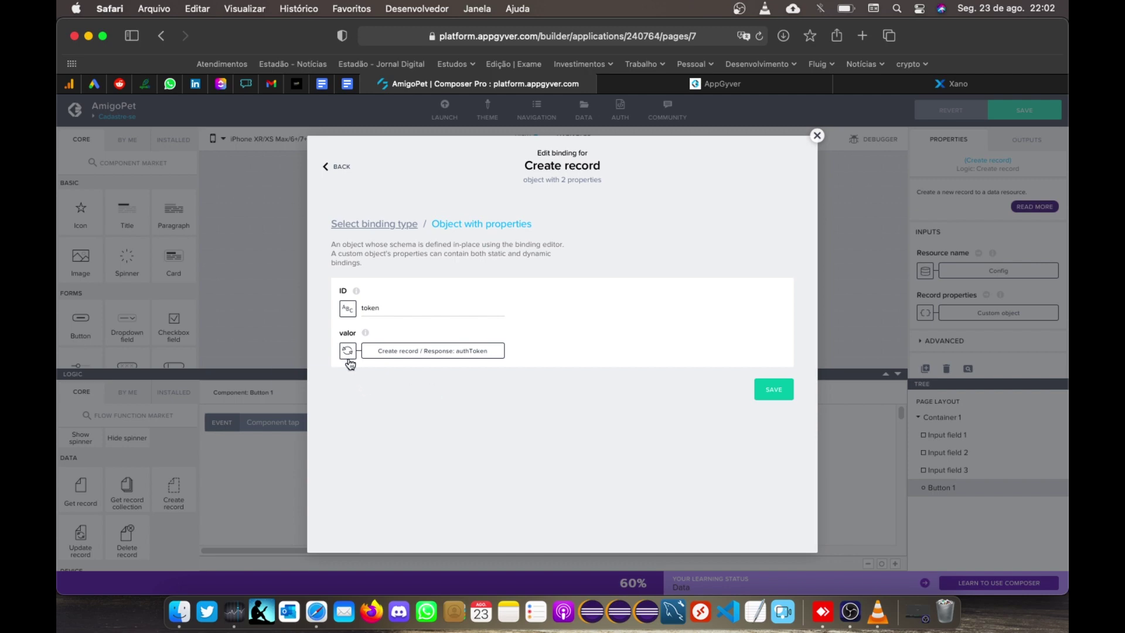
{"action": "left_click", "coordinate": [401, 354]}
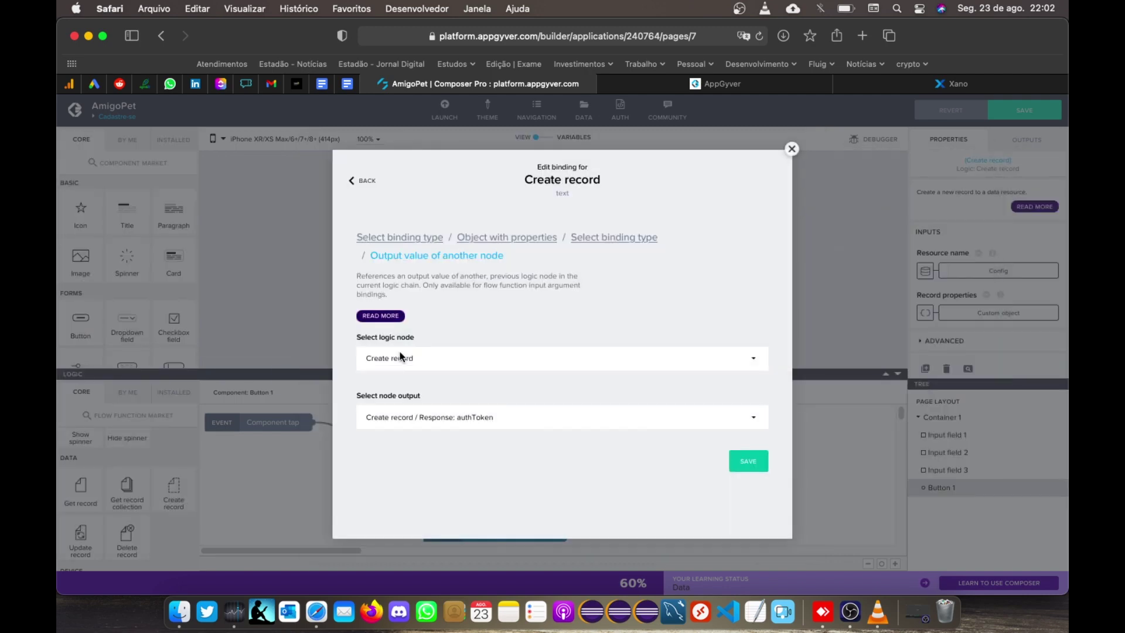
{"action": "left_click", "coordinate": [403, 242]}
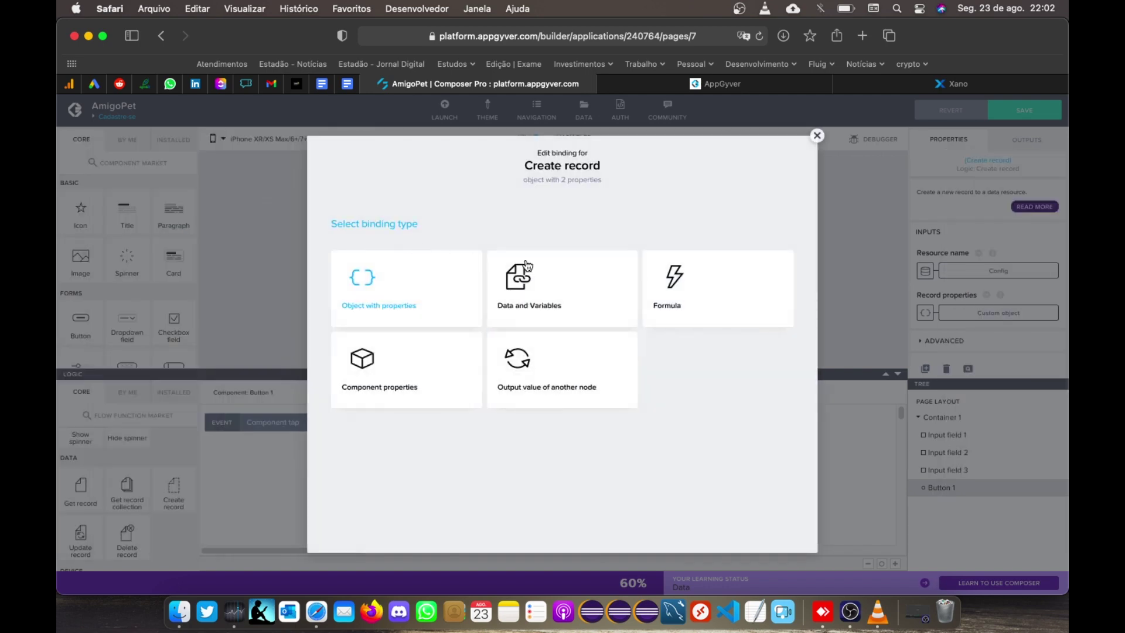
Step: Make valor the formula "Bearer " + outputs["Create record"].response.authToken and save
{"action": "left_click", "coordinate": [701, 281]}
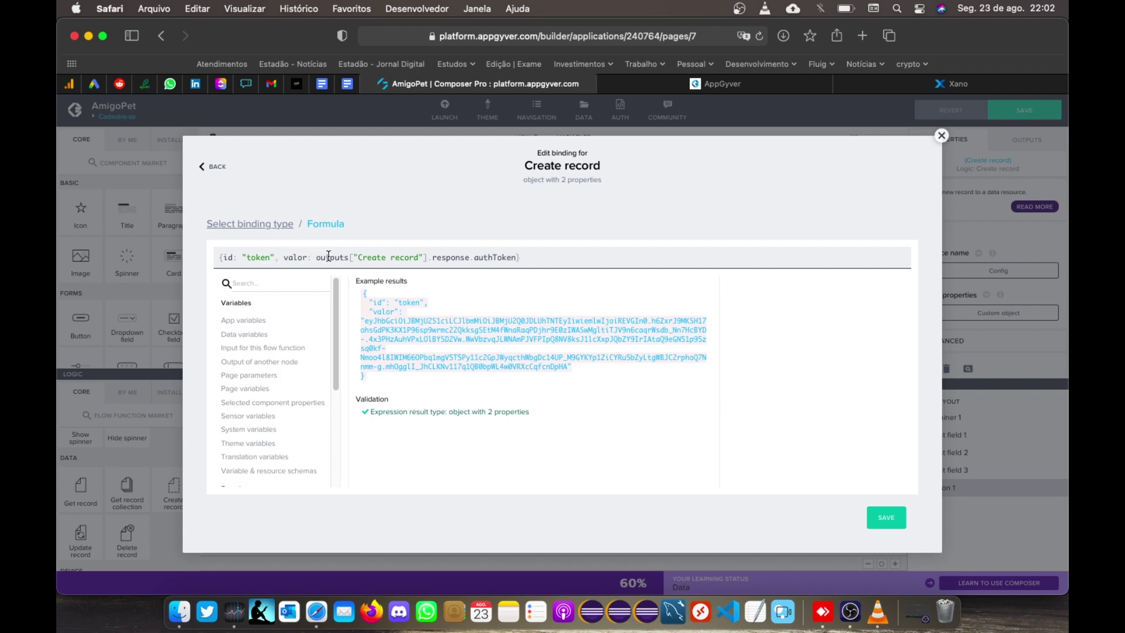
{"action": "left_click", "coordinate": [518, 258]}
{"action": "left_click", "coordinate": [319, 257]}
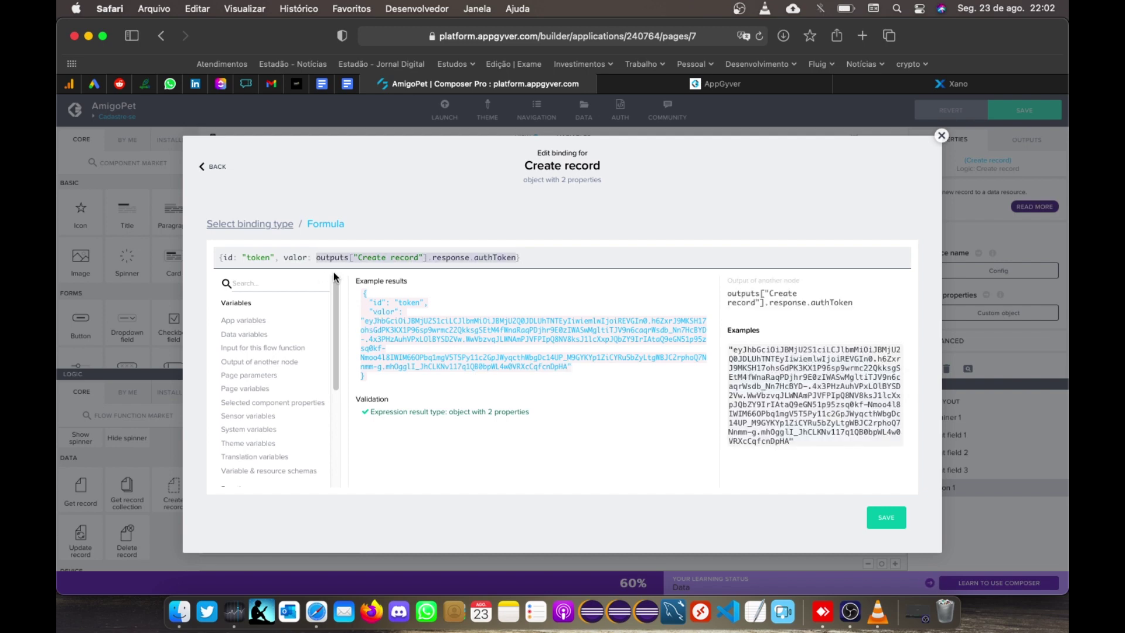
{"action": "type", "text": "\"BE"}
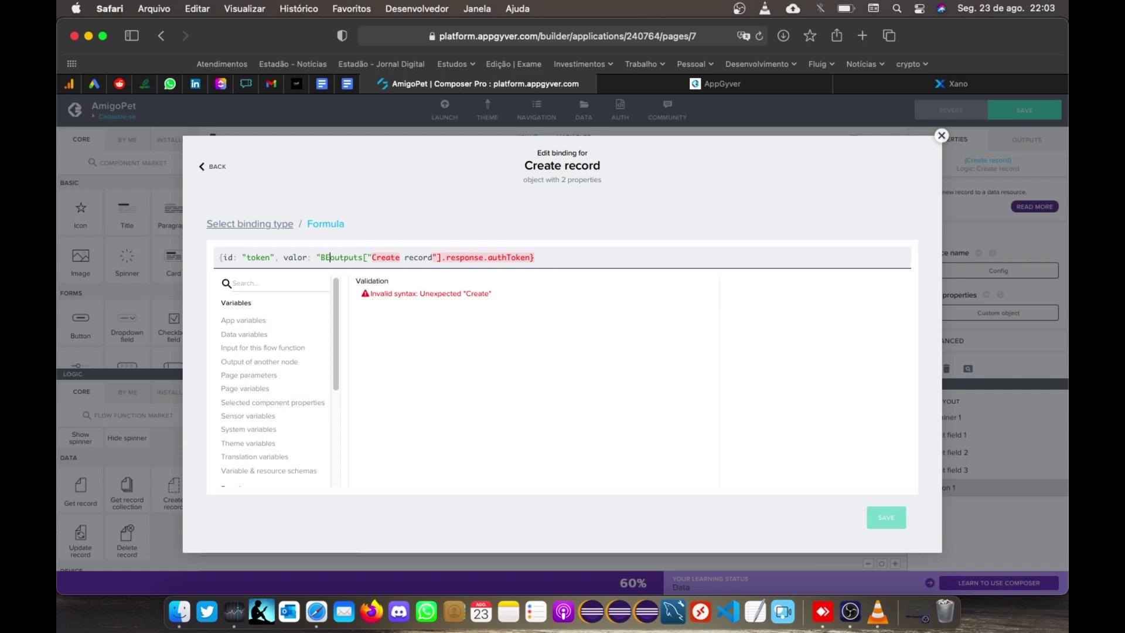
{"action": "key", "text": "BackSpace"}
{"action": "type", "text": "earer"}
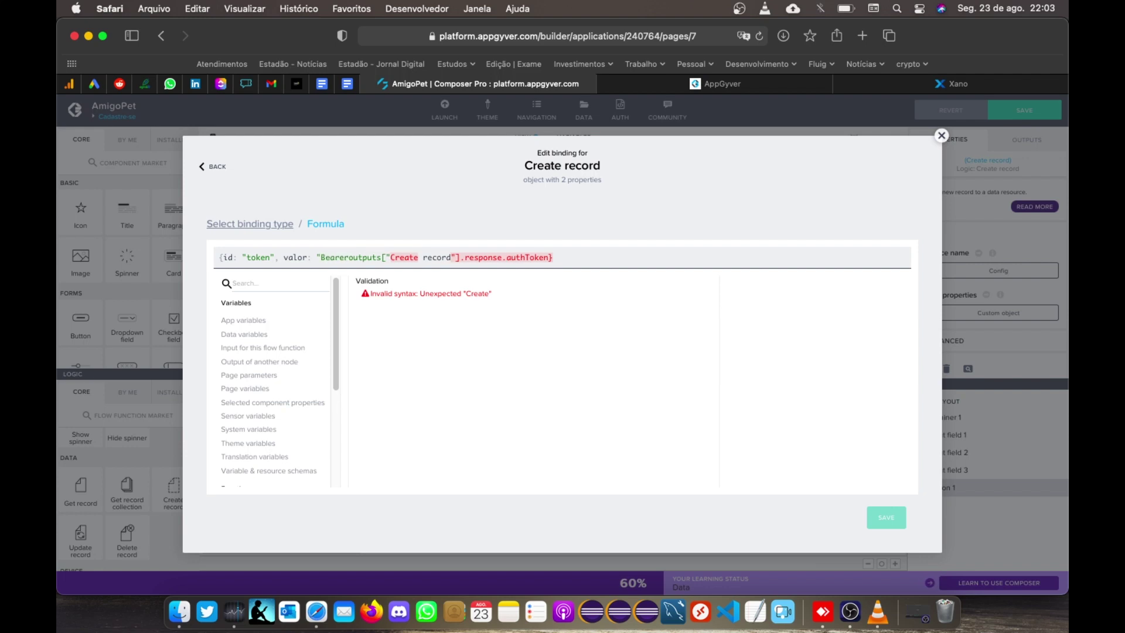
{"action": "type", "text": "\""}
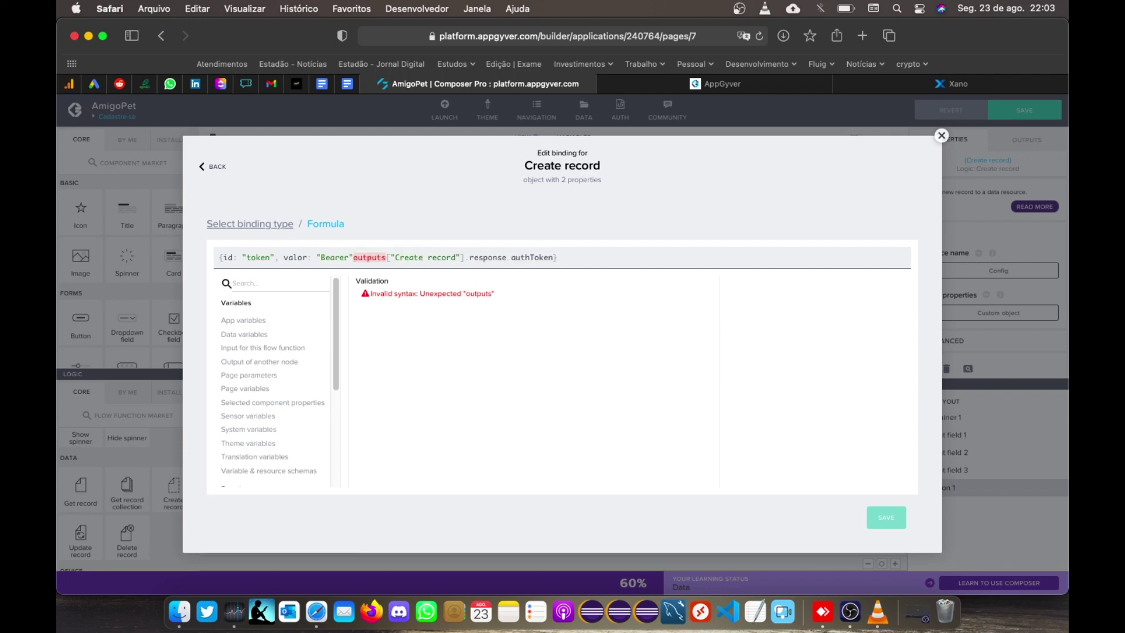
{"action": "key", "text": "Left"}
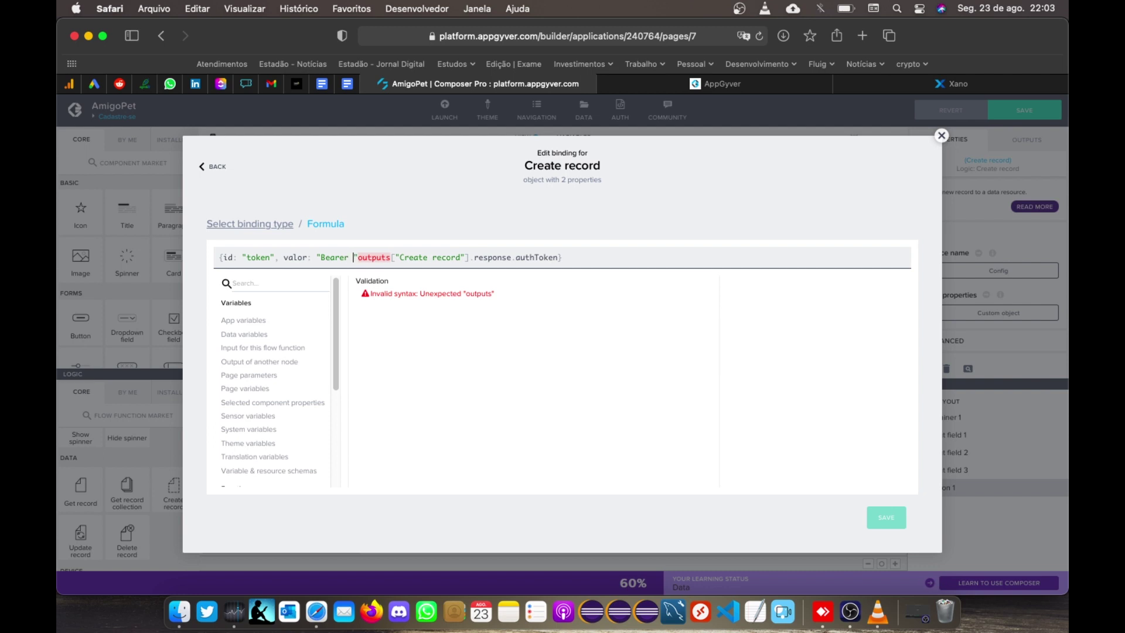
{"action": "type", "text": "+"}
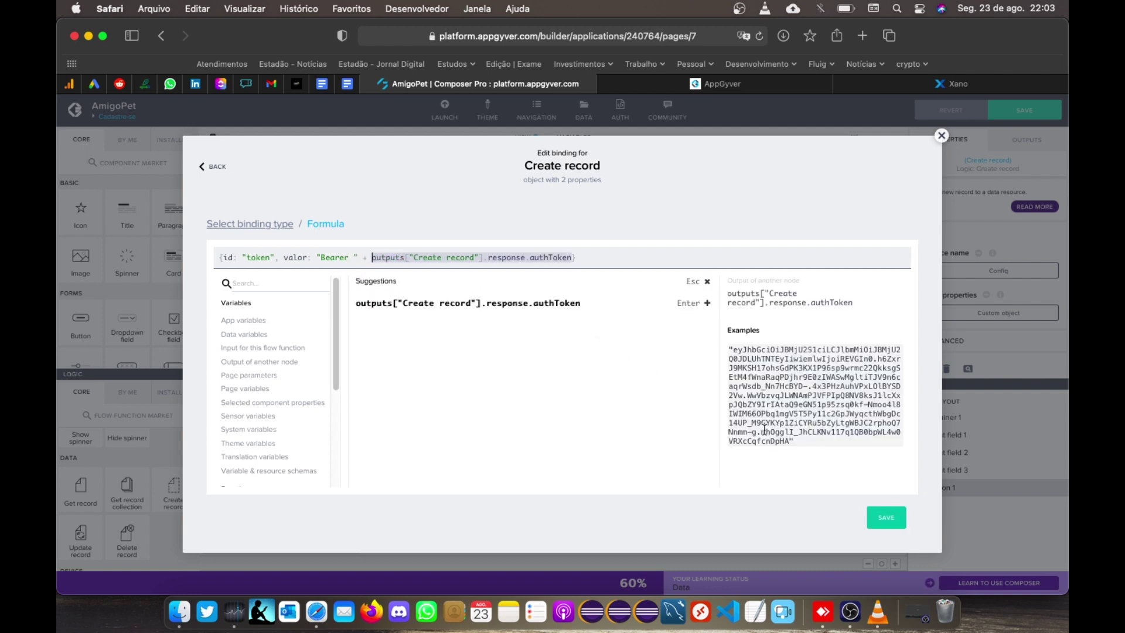
{"action": "left_click", "coordinate": [886, 517]}
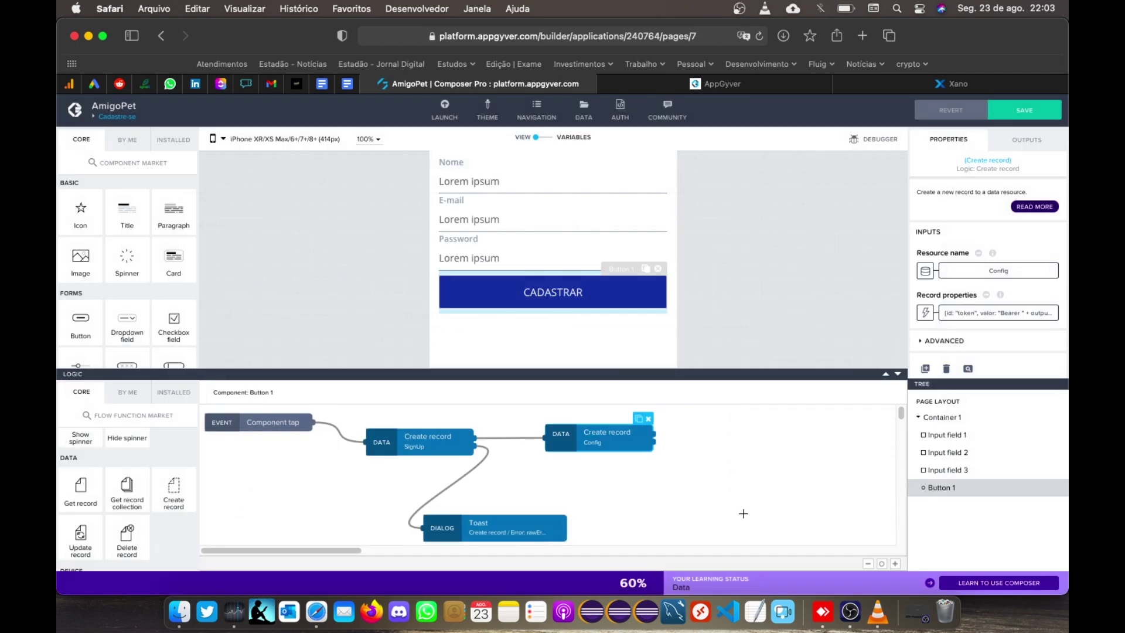
Step: Add a Navigate back step that runs after the Config Create record succeeds
{"action": "left_click_drag", "start_coordinate": [624, 436], "coordinate": [604, 440]}
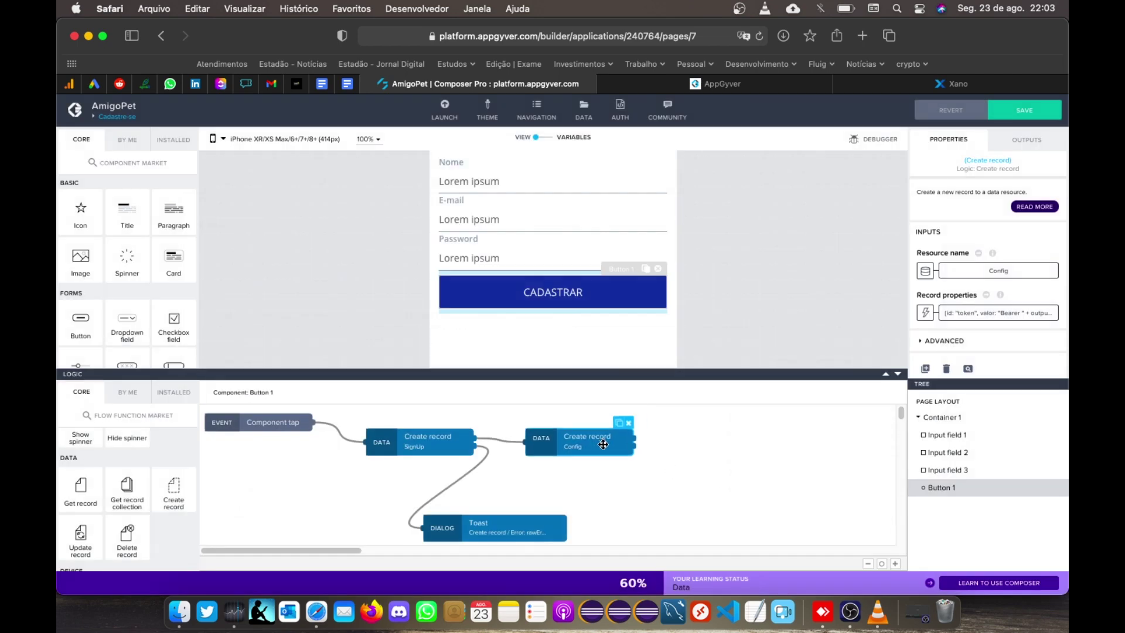
{"action": "scroll", "coordinate": [82, 480], "scroll_direction": "up", "scroll_amount": 5}
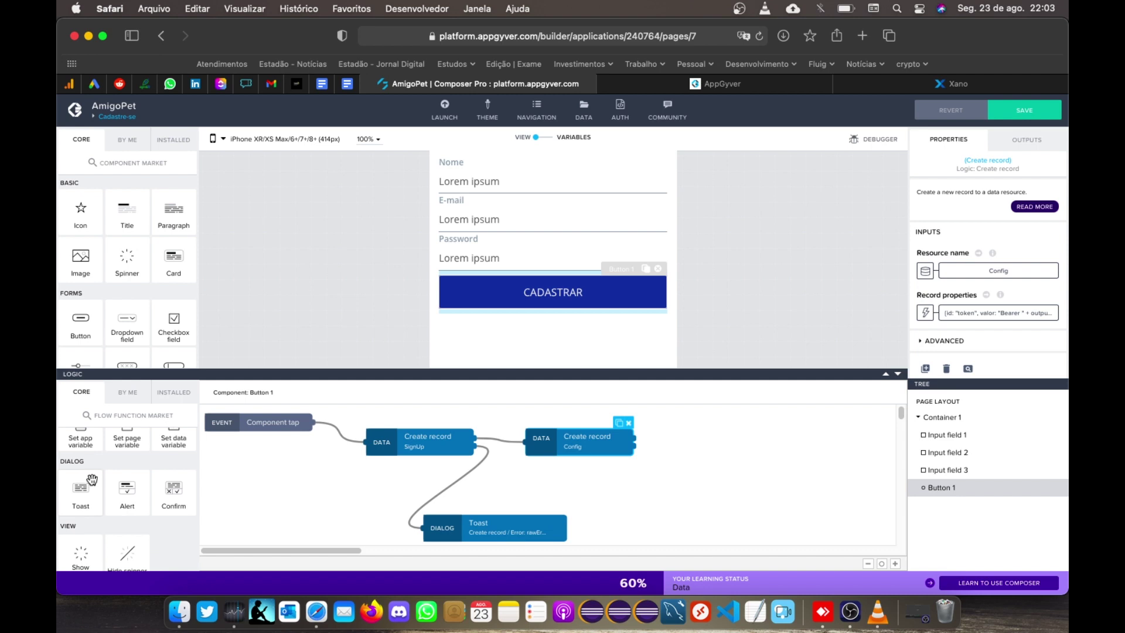
{"action": "scroll", "coordinate": [100, 482], "scroll_direction": "up", "scroll_amount": 3}
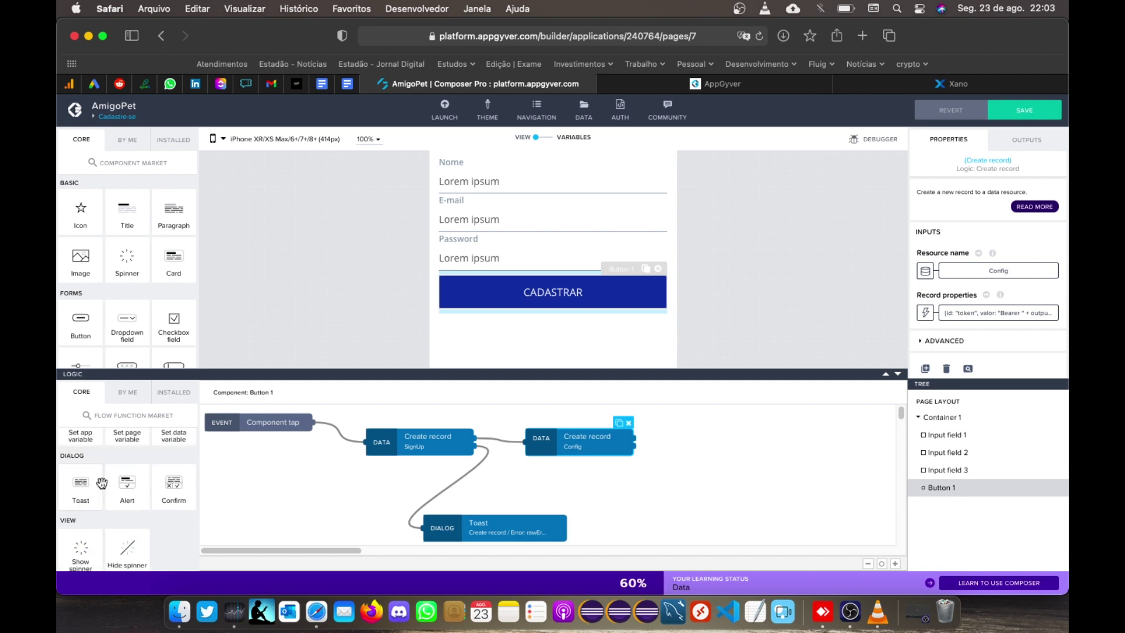
{"action": "scroll", "coordinate": [103, 482], "scroll_direction": "up", "scroll_amount": 1}
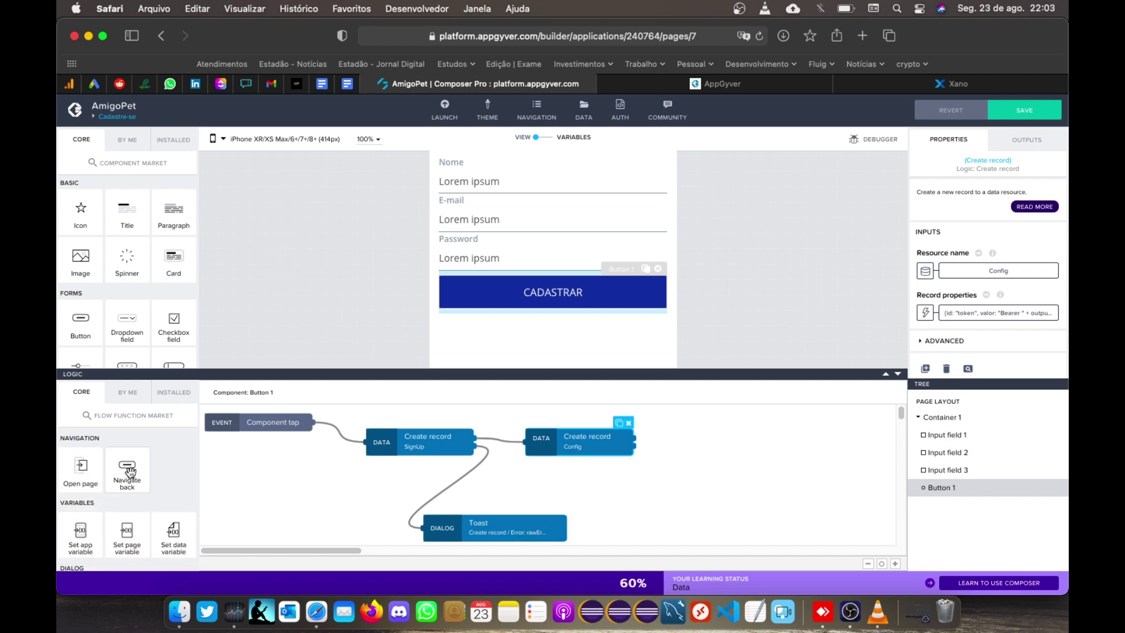
{"action": "left_click_drag", "start_coordinate": [128, 472], "coordinate": [703, 444]}
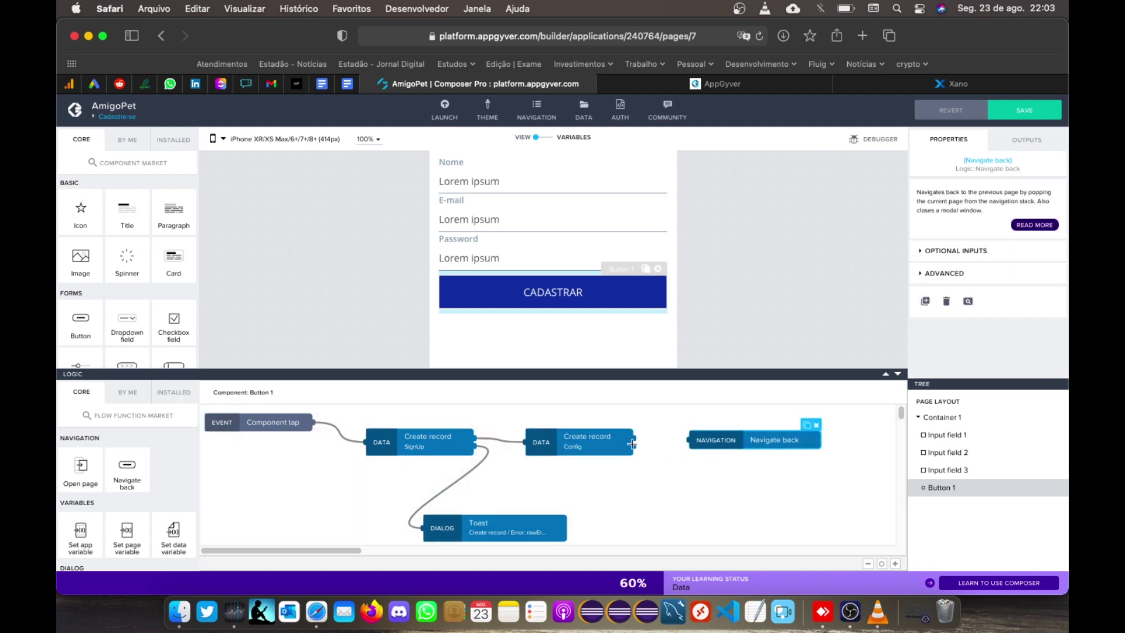
{"action": "left_click_drag", "start_coordinate": [633, 438], "coordinate": [692, 444]}
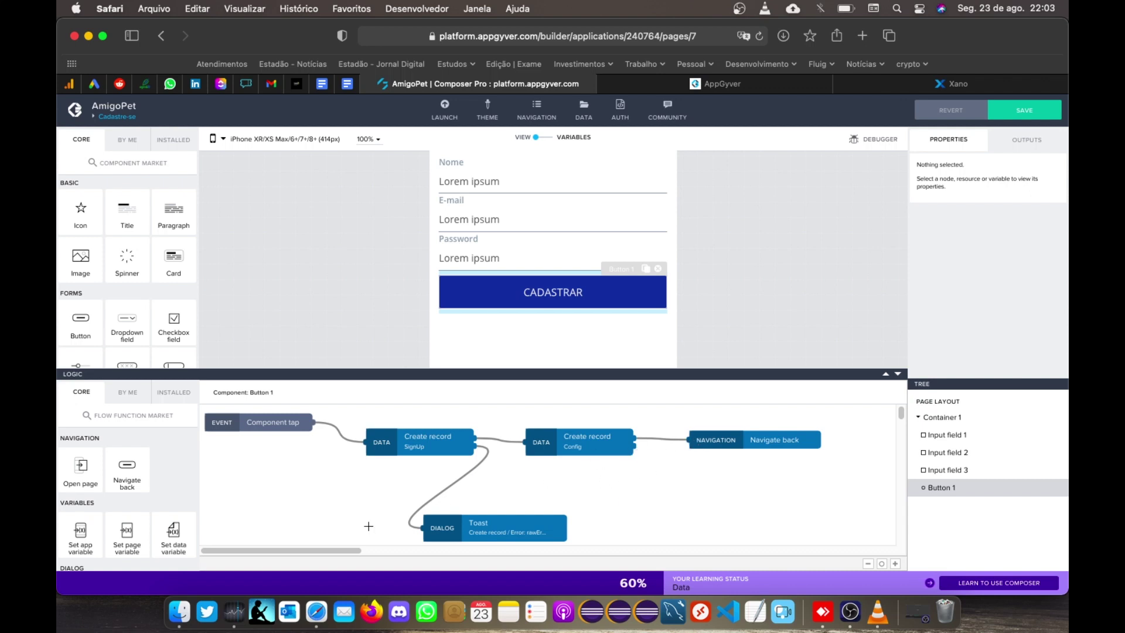
Step: Link a Toast showing the Create record rawError to the Config record step, and save the app
{"action": "scroll", "coordinate": [146, 521], "scroll_direction": "down", "scroll_amount": 3}
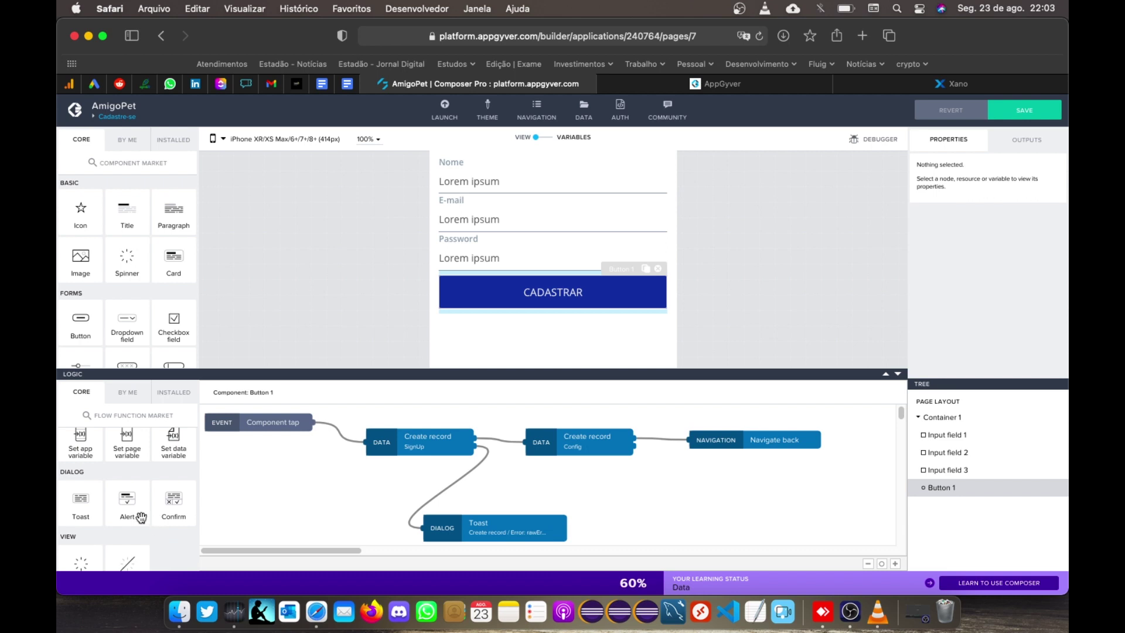
{"action": "left_click_drag", "start_coordinate": [82, 504], "coordinate": [697, 484]}
{"action": "left_click_drag", "start_coordinate": [633, 445], "coordinate": [673, 493]}
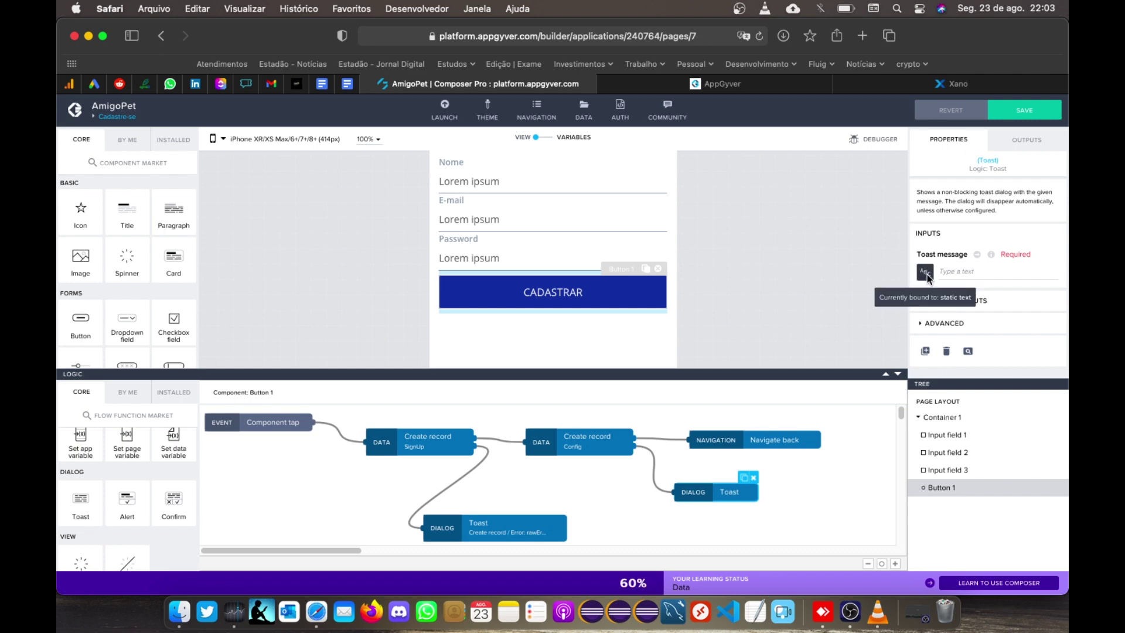
{"action": "left_click", "coordinate": [926, 272]}
{"action": "left_click", "coordinate": [569, 378]}
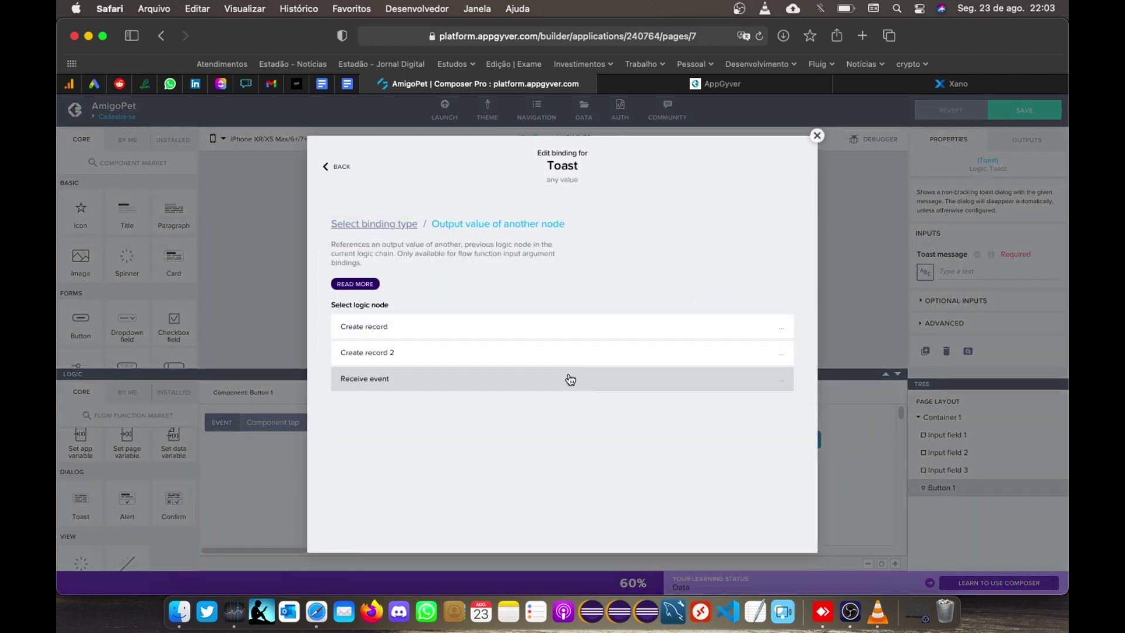
{"action": "left_click", "coordinate": [375, 324]}
{"action": "left_click", "coordinate": [396, 468]}
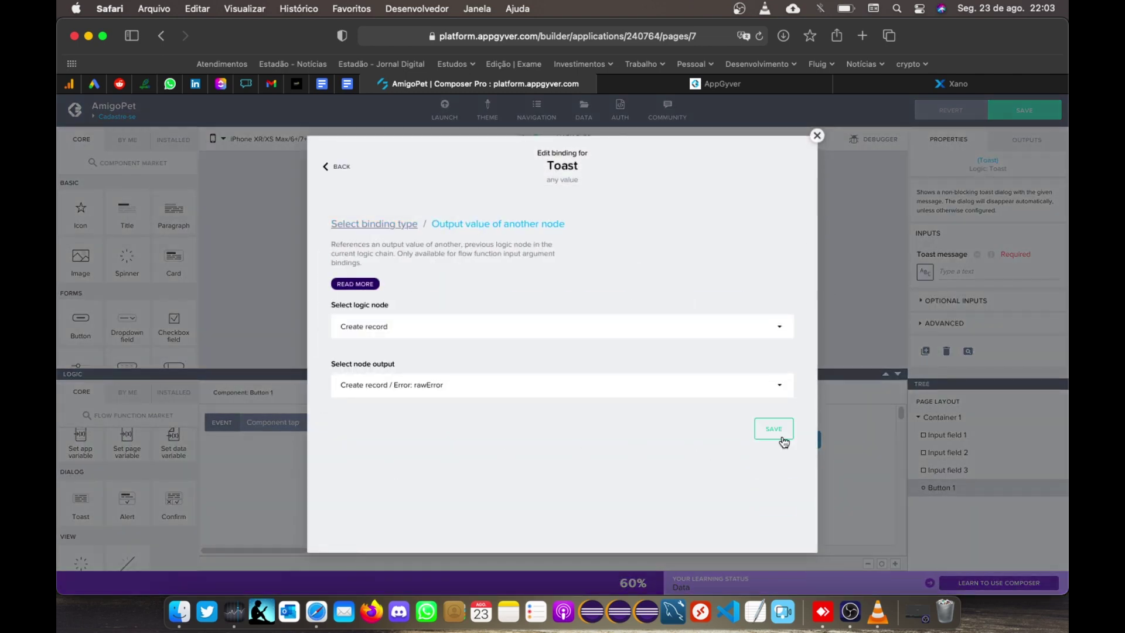
{"action": "left_click", "coordinate": [779, 437]}
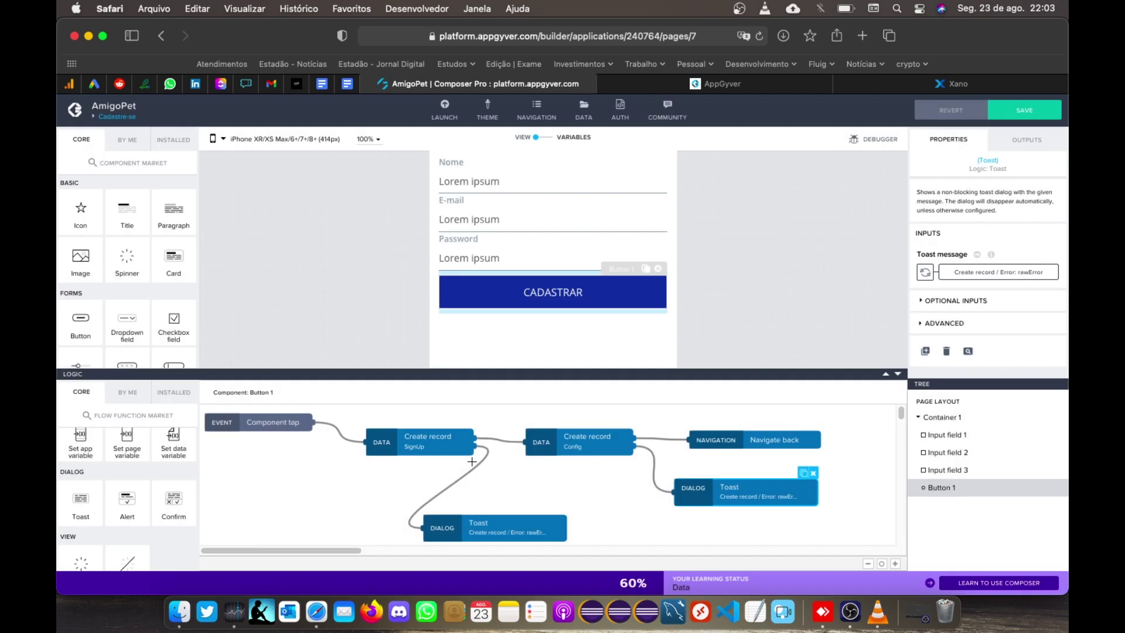
{"action": "left_click", "coordinate": [1038, 115]}
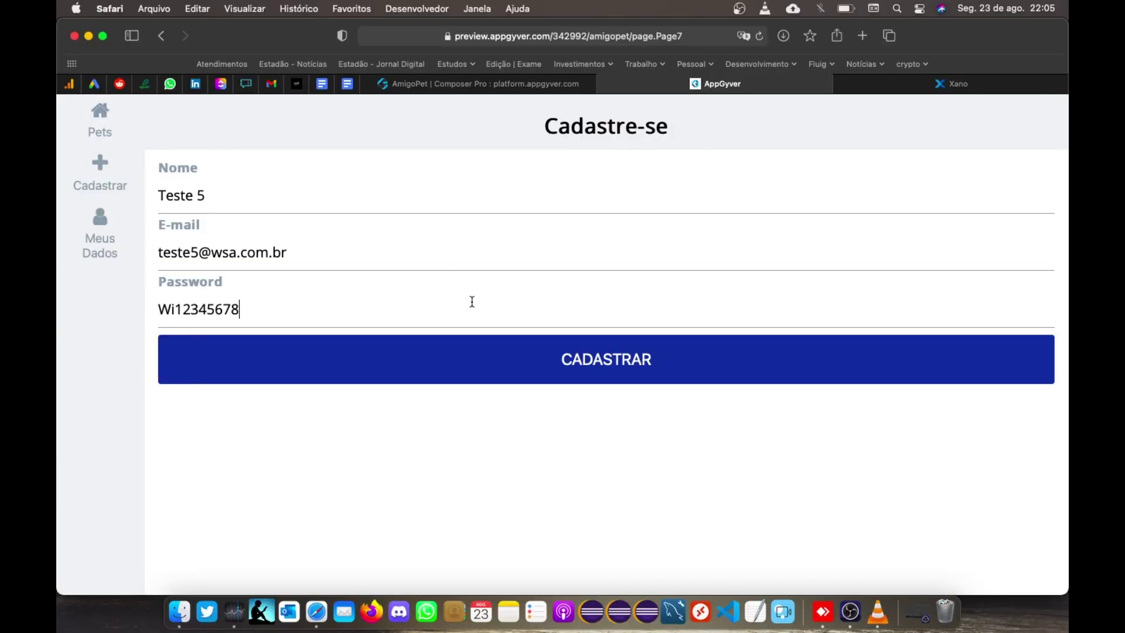
Step: Submit the filled Cadastre-se form with CADASTRAR and scroll the resulting Pet_Lista page
{"action": "left_click", "coordinate": [529, 353]}
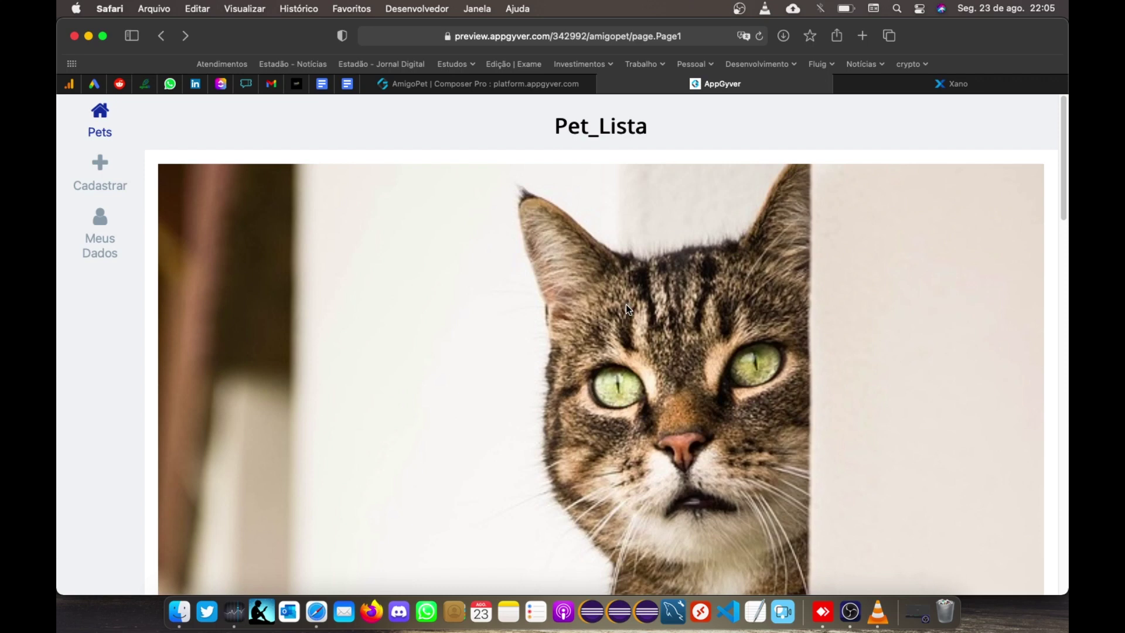
{"action": "scroll", "coordinate": [625, 304], "scroll_direction": "down", "scroll_amount": 10}
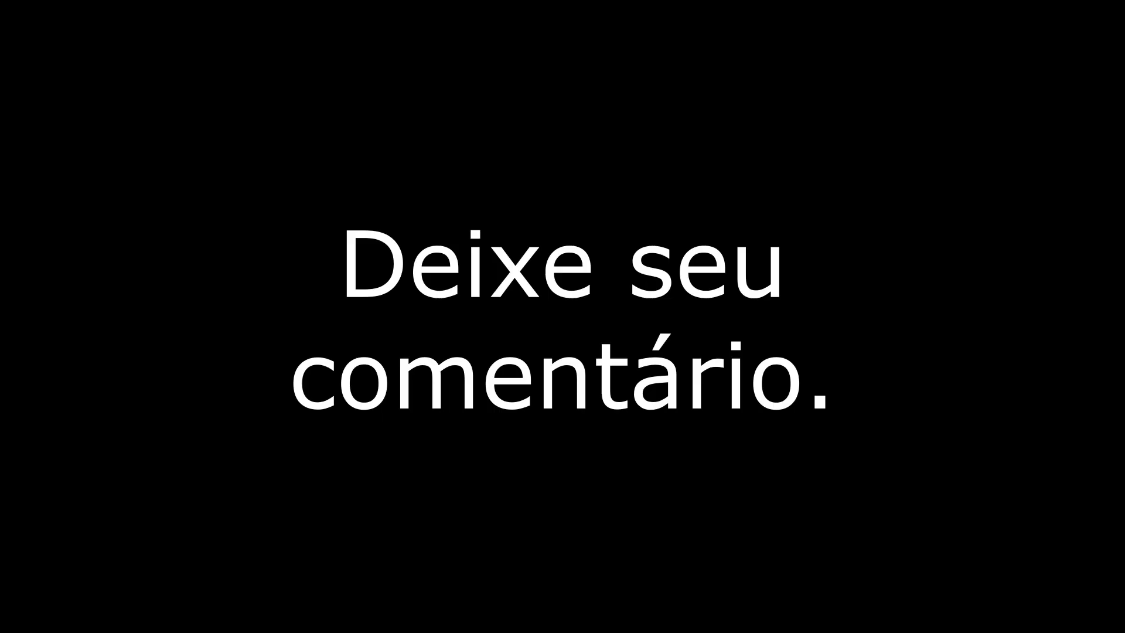